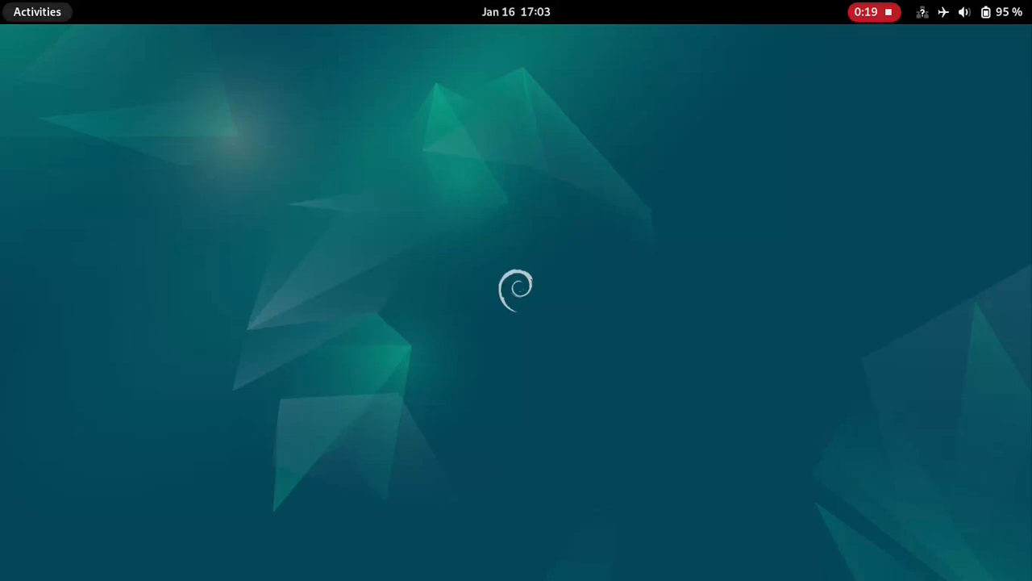
- Open thumb-blank.xcf from the Documents/yt/thumbs folder in GIMP
left_click(37, 11)
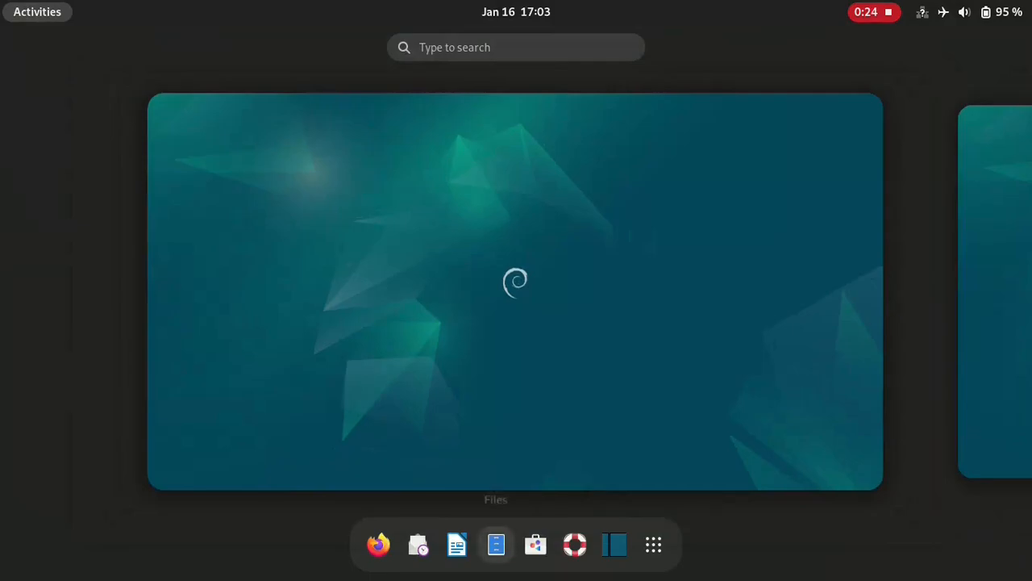
left_click(496, 544)
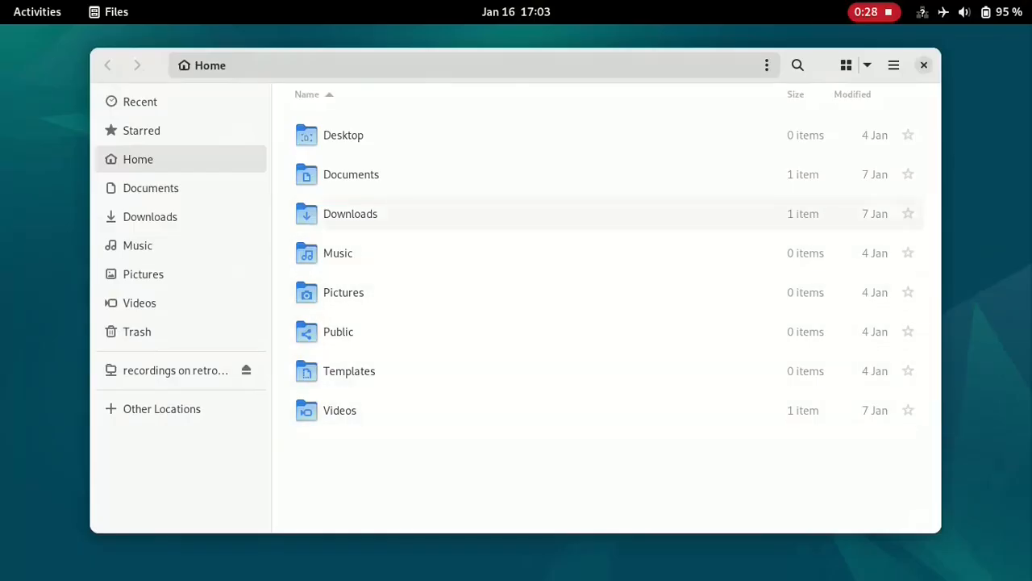
left_click(351, 174)
key("Return")
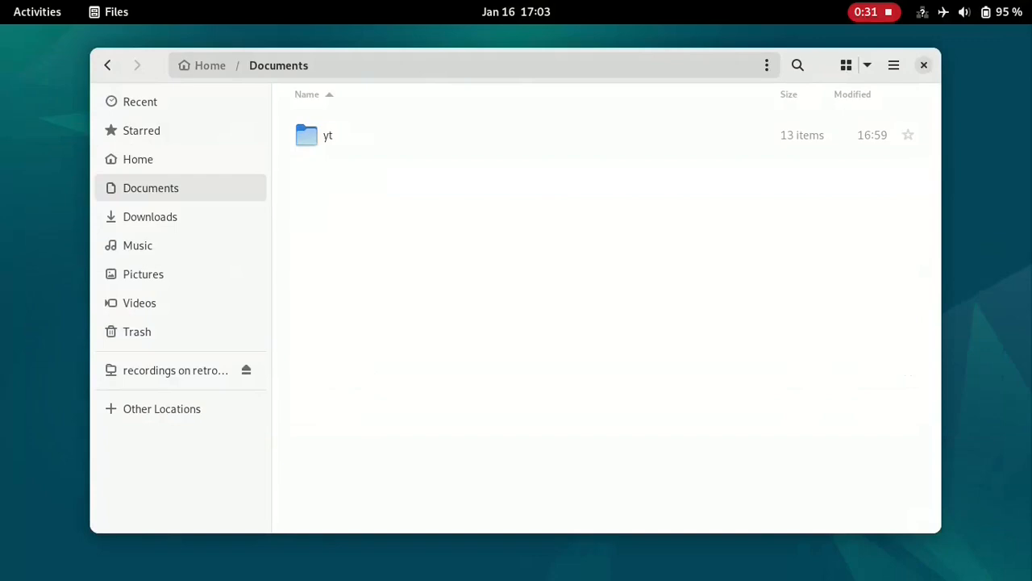
double_click(351, 135)
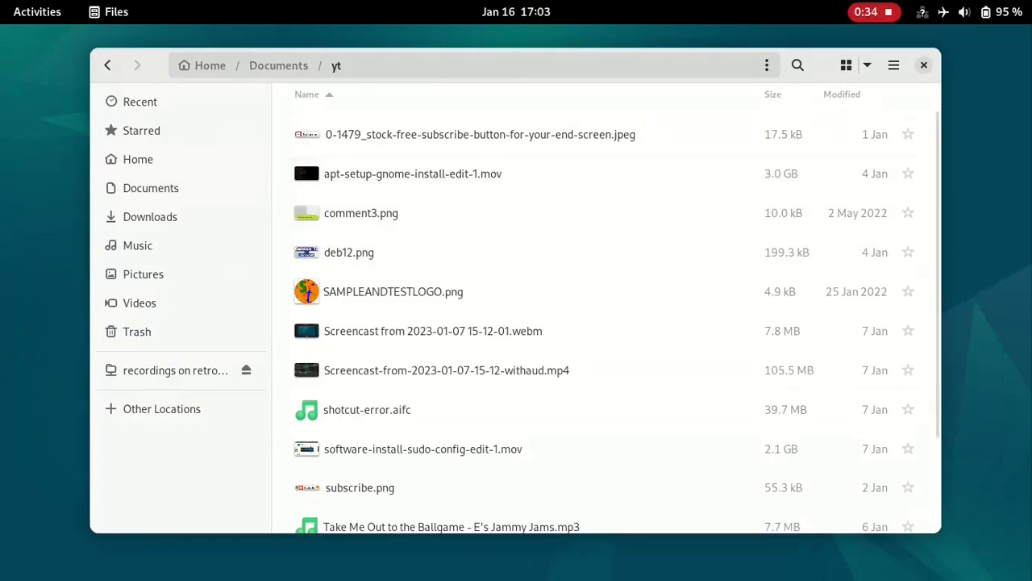
scroll(605, 315, "down", 3)
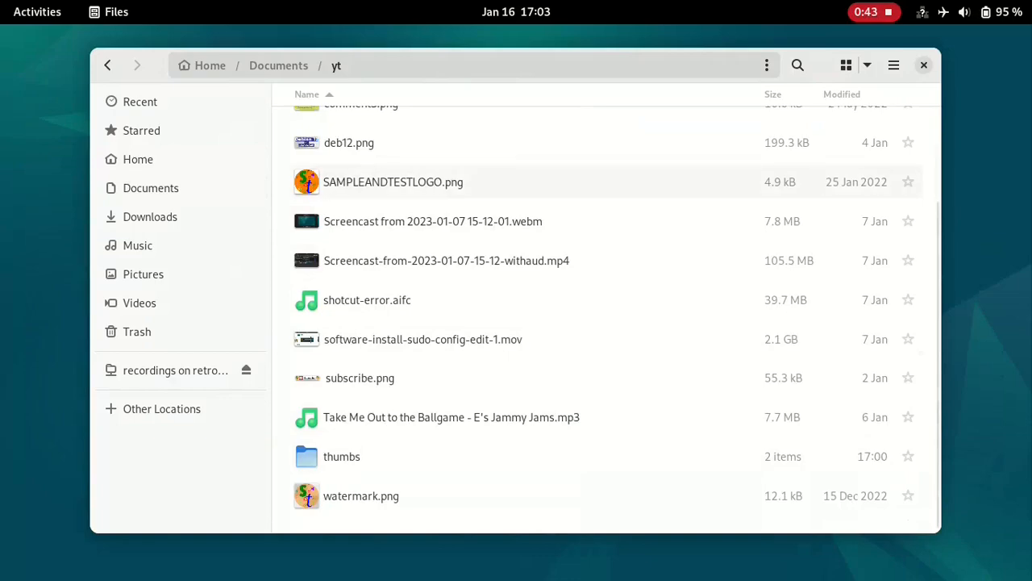
double_click(341, 456)
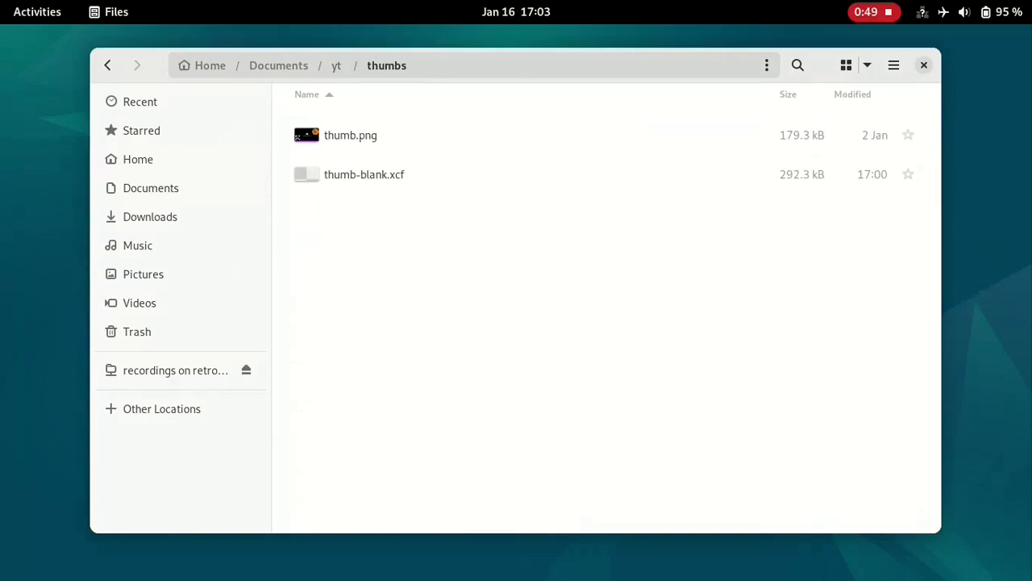
left_click(364, 174)
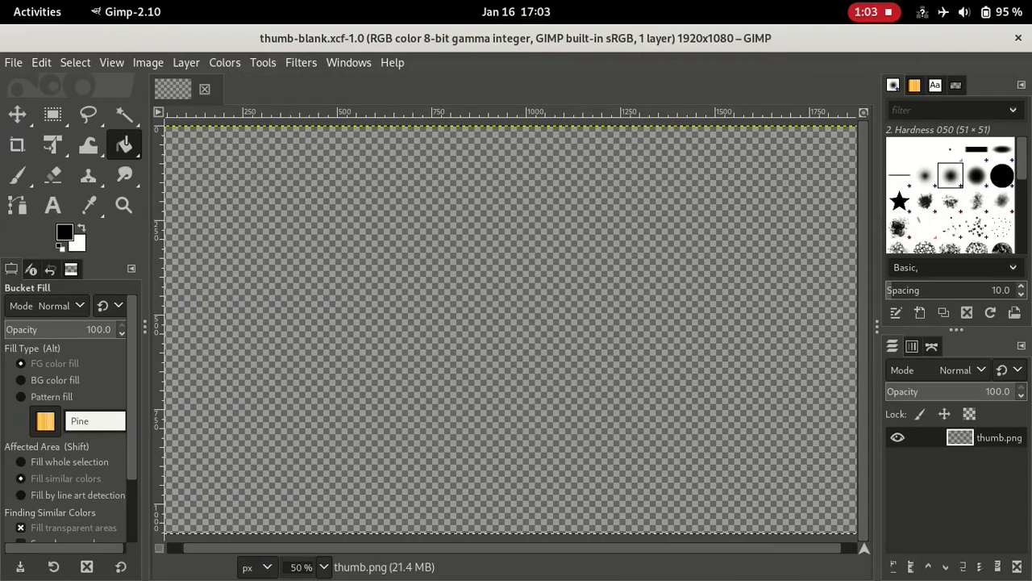
- Set the foreground color to purple 592783 and bucket-fill the blank canvas with it
scroll(424, 154, "left", 1)
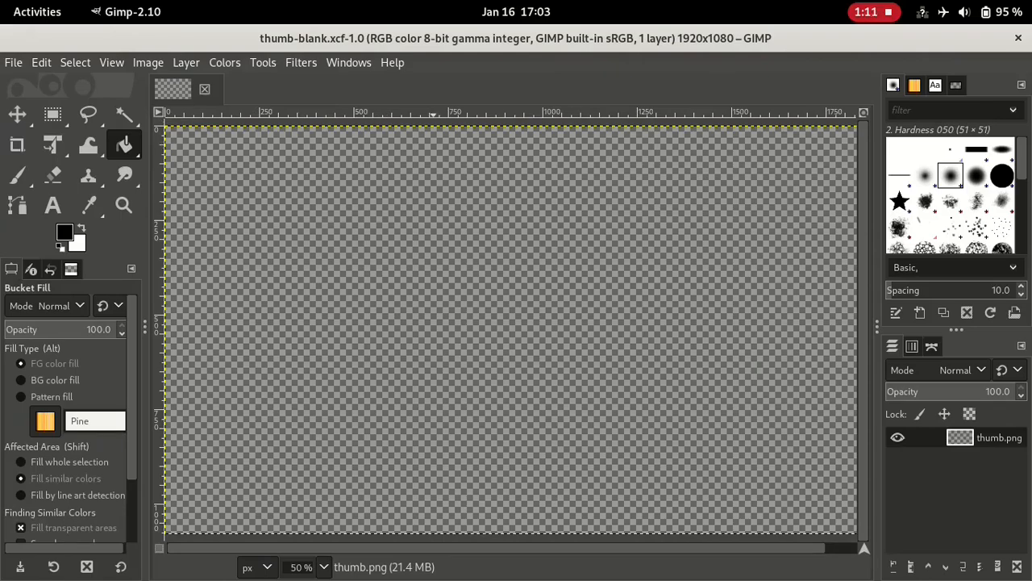
left_click(112, 62)
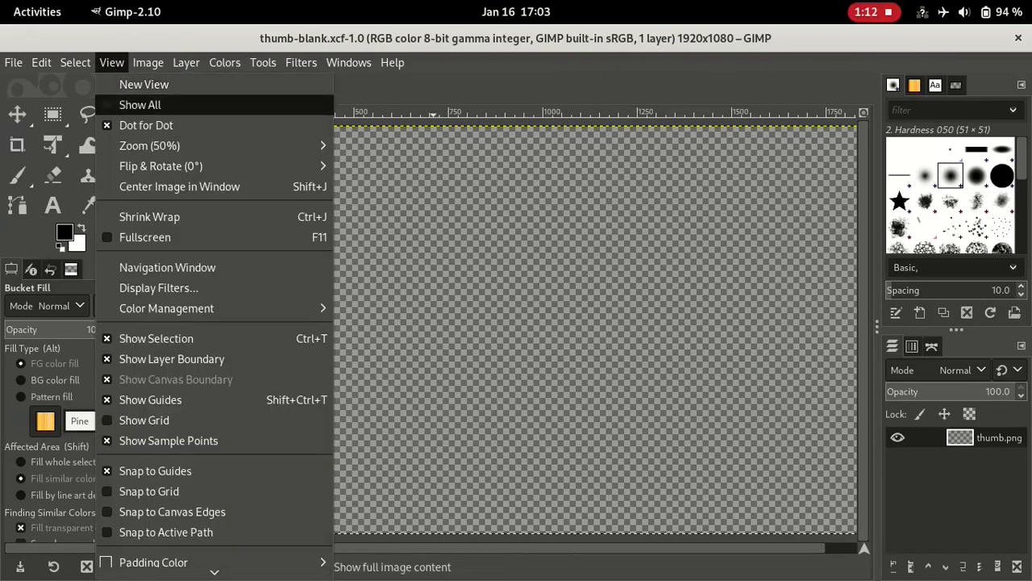
mouse_move(150, 146)
left_click(379, 167)
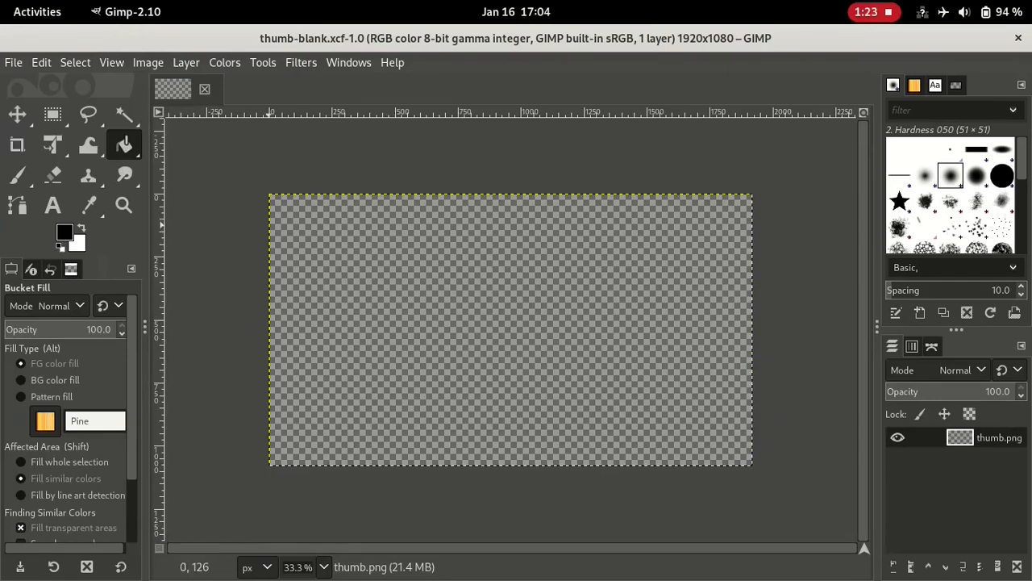
left_click(64, 233)
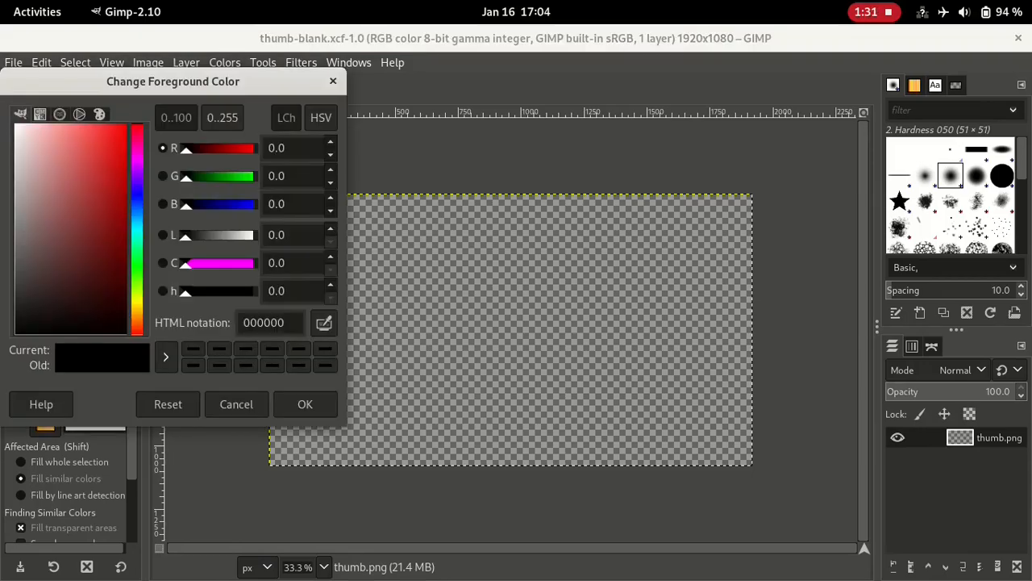
left_click(137, 175)
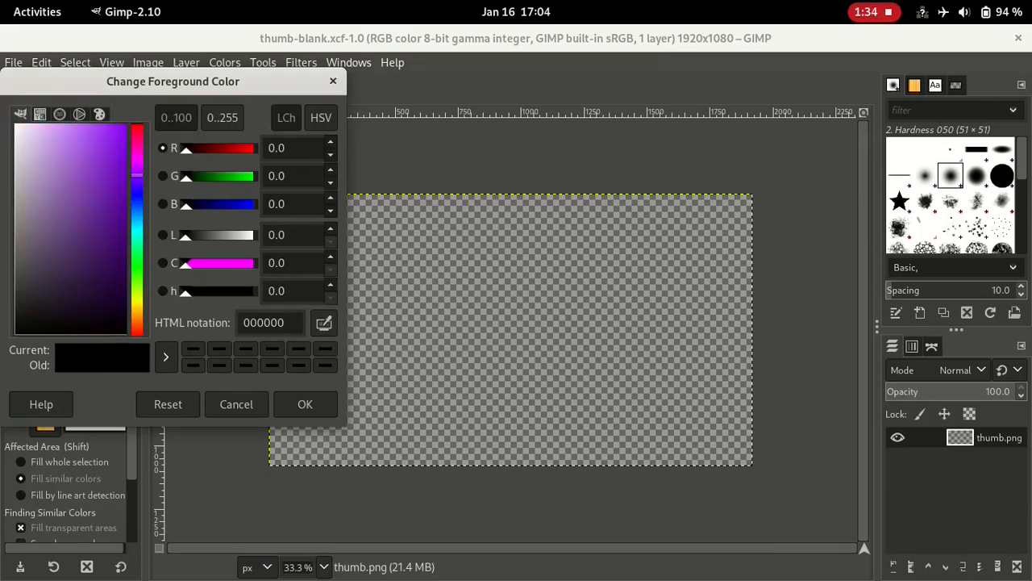
left_click(93, 227)
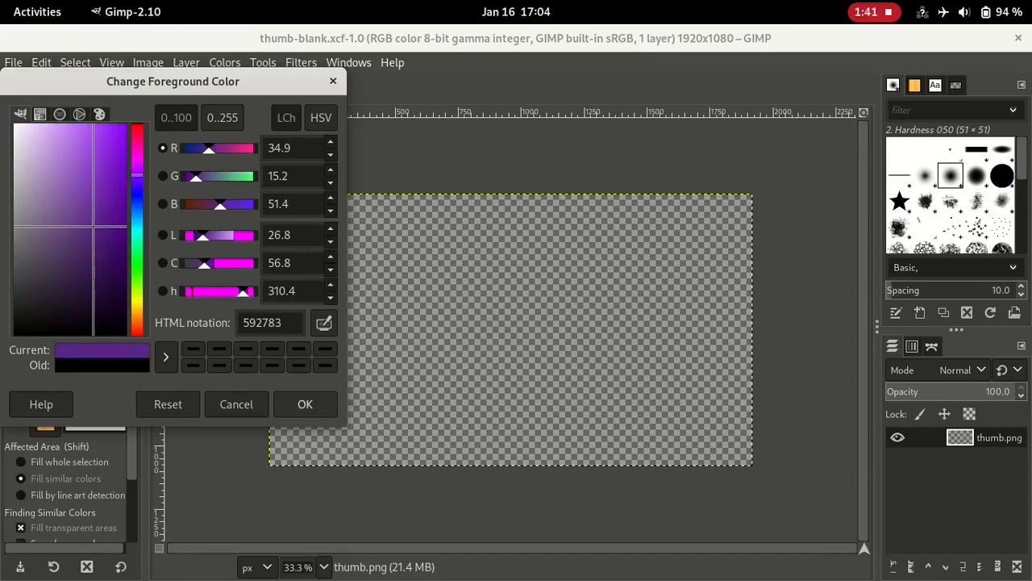
left_click(305, 404)
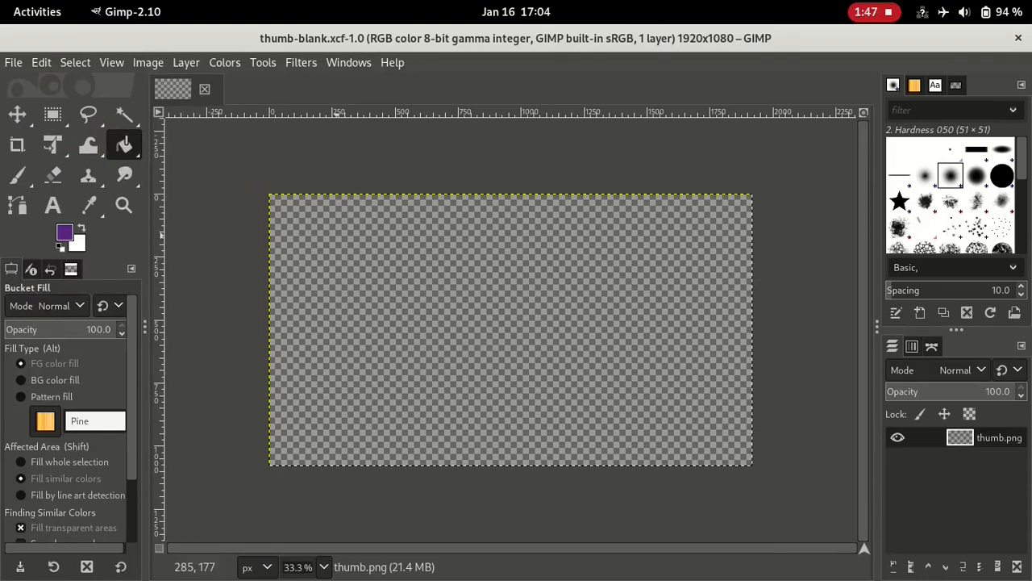
left_click(341, 239)
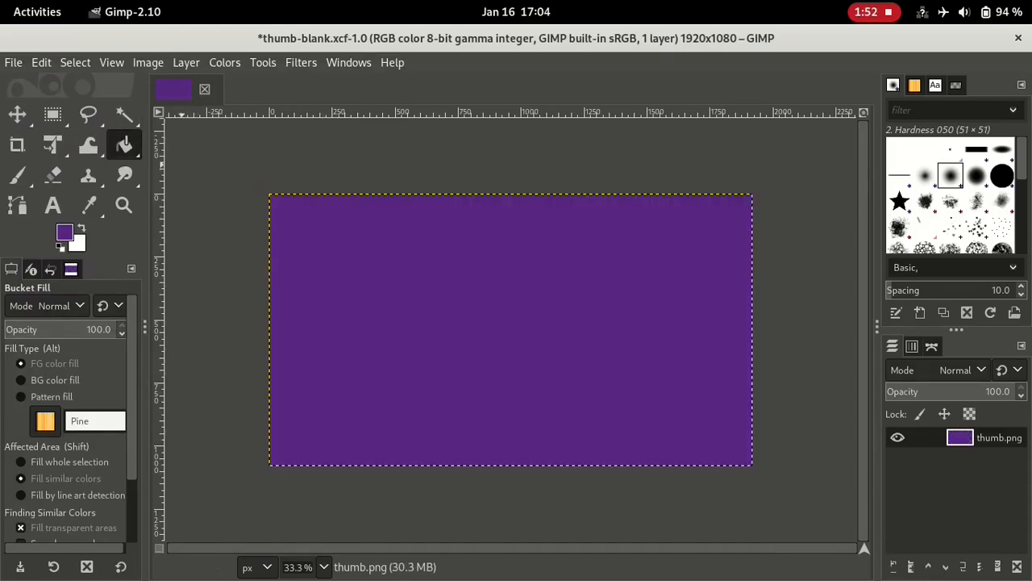
- Switch to Files, try SAMPLEANDTESTLOGO.png from the yt folder in GIMP, and close that image
key("super")
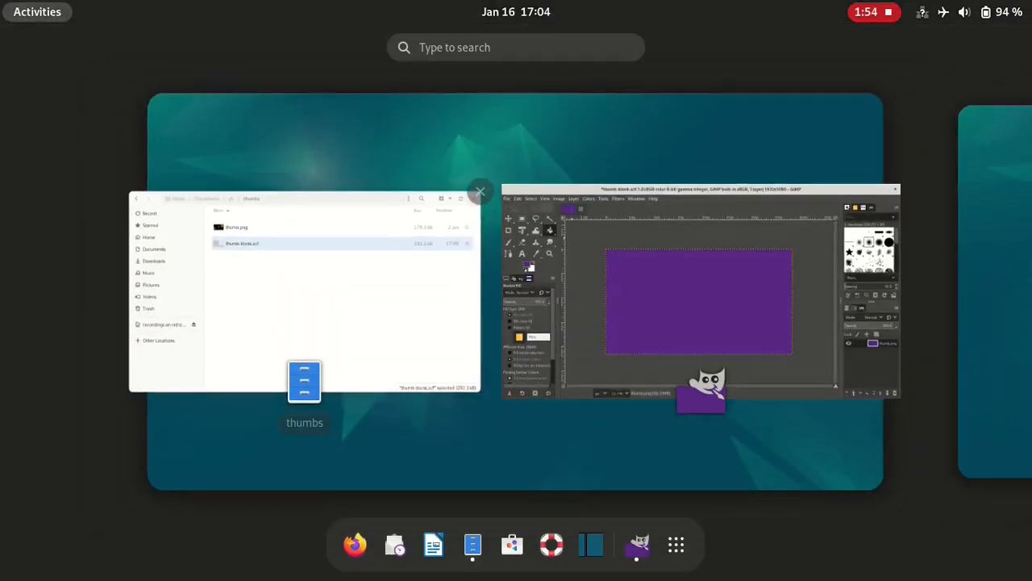
left_click(177, 218)
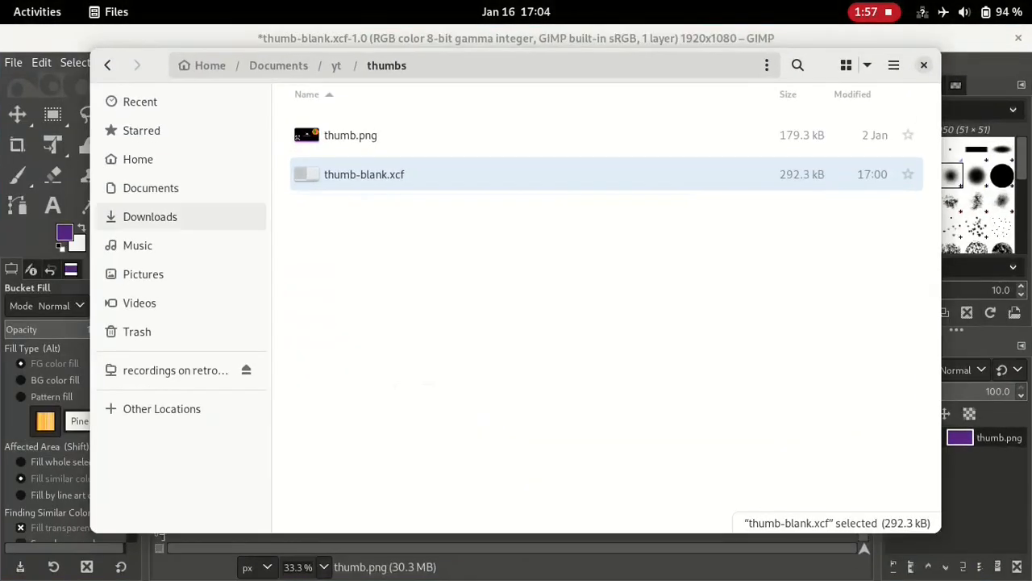
left_click(336, 66)
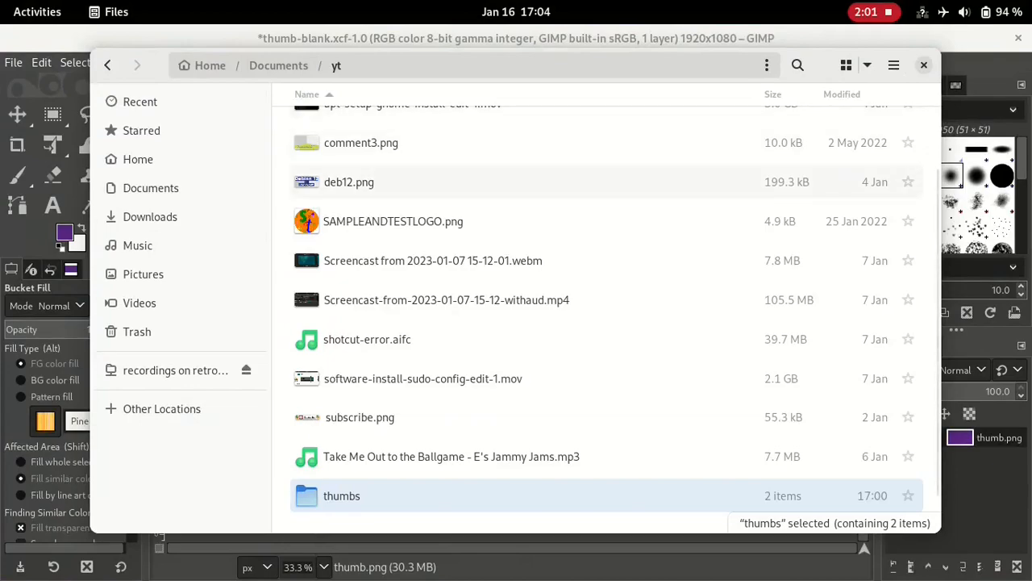
left_click(394, 222)
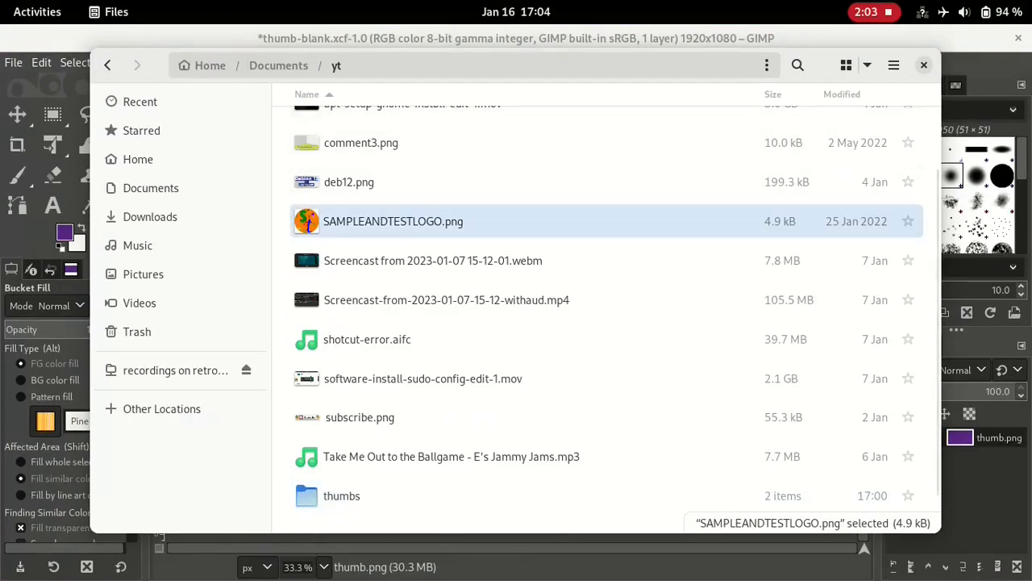
right_click(374, 229)
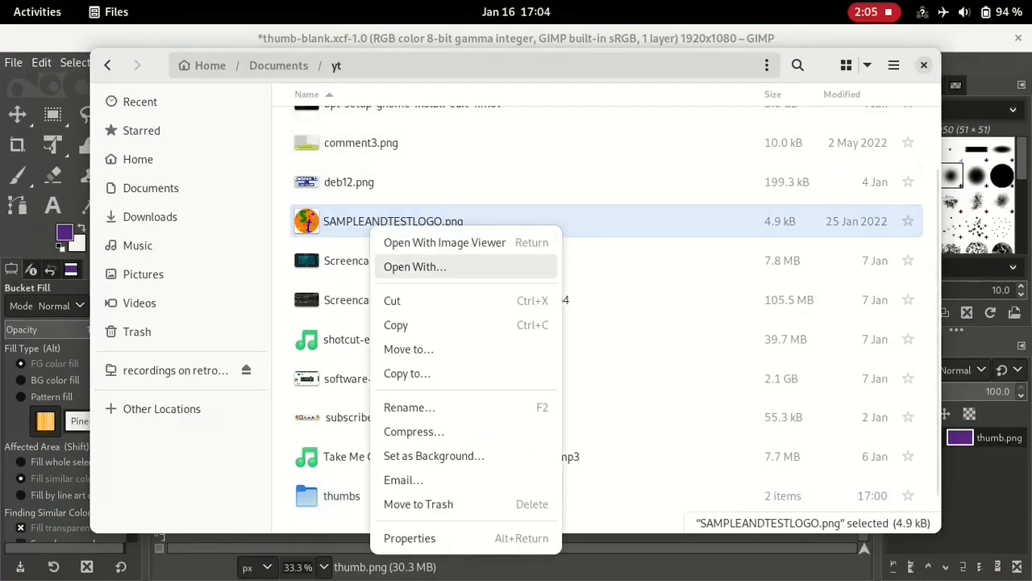
left_click(414, 266)
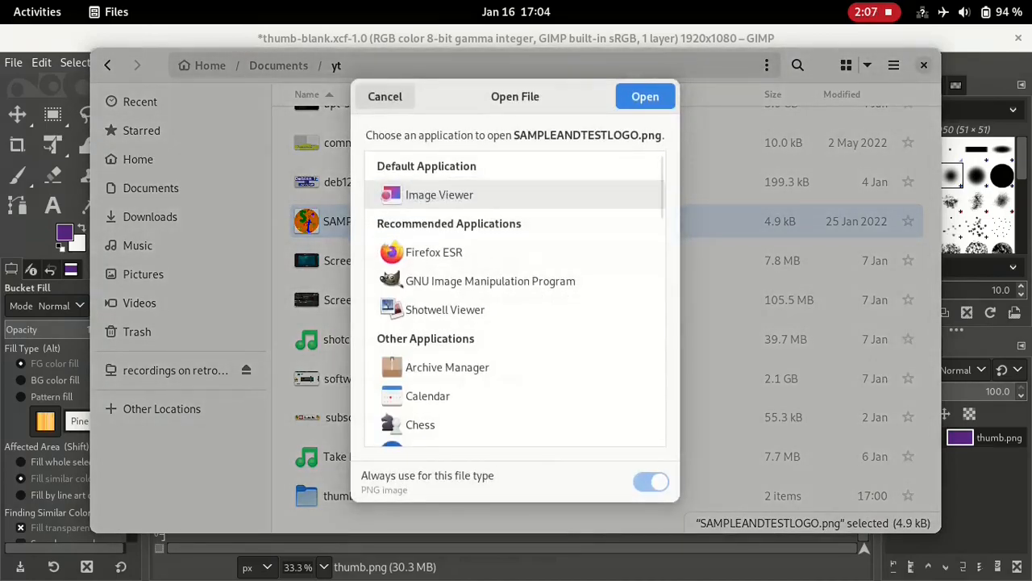
left_click(645, 96)
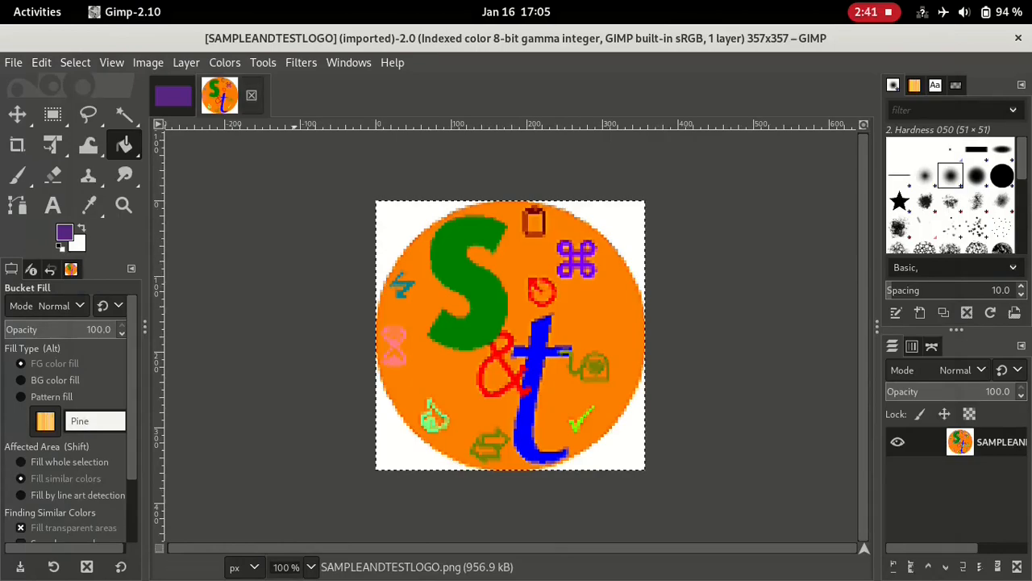
left_click(251, 95)
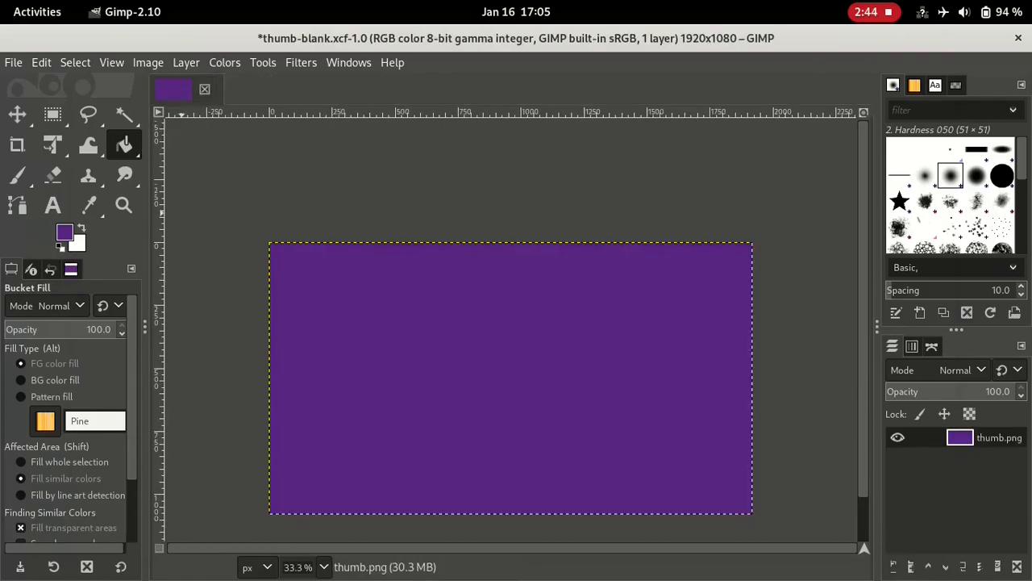
- Switch to Files and open SAMPLEANDTESTLOGO-eps.eps from the thumbs folder with GIMP
left_click(37, 12)
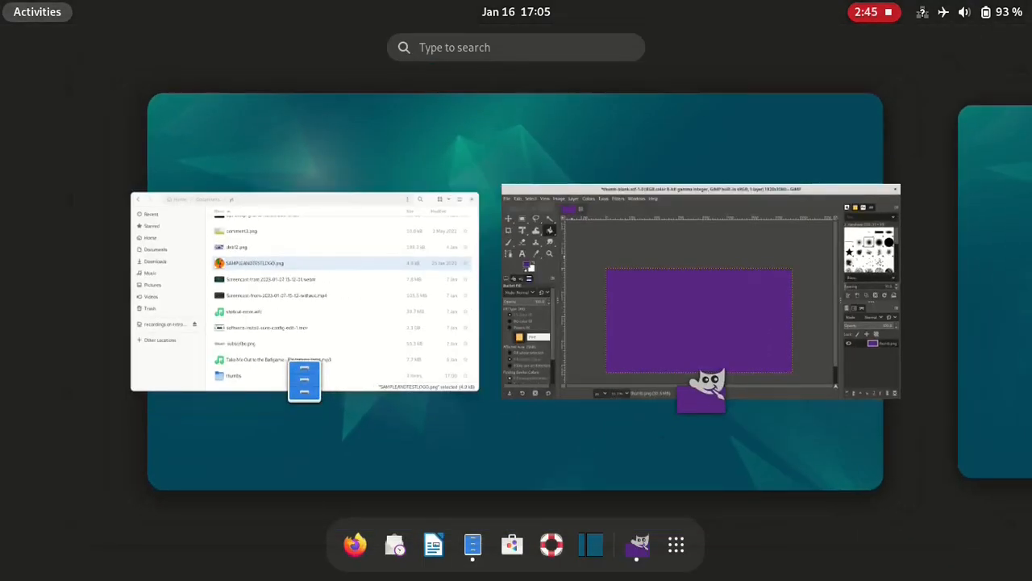
left_click(301, 419)
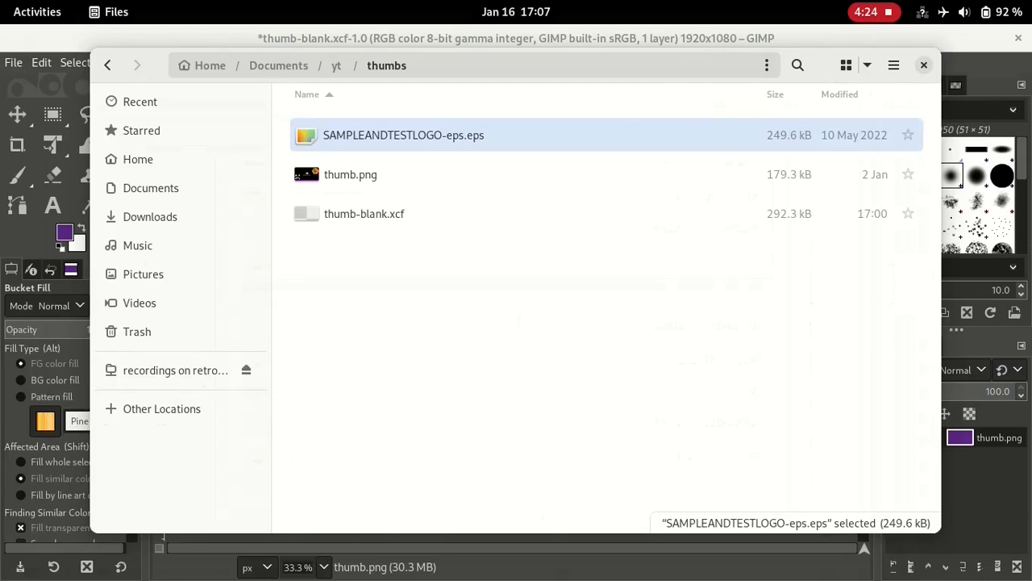
right_click(418, 136)
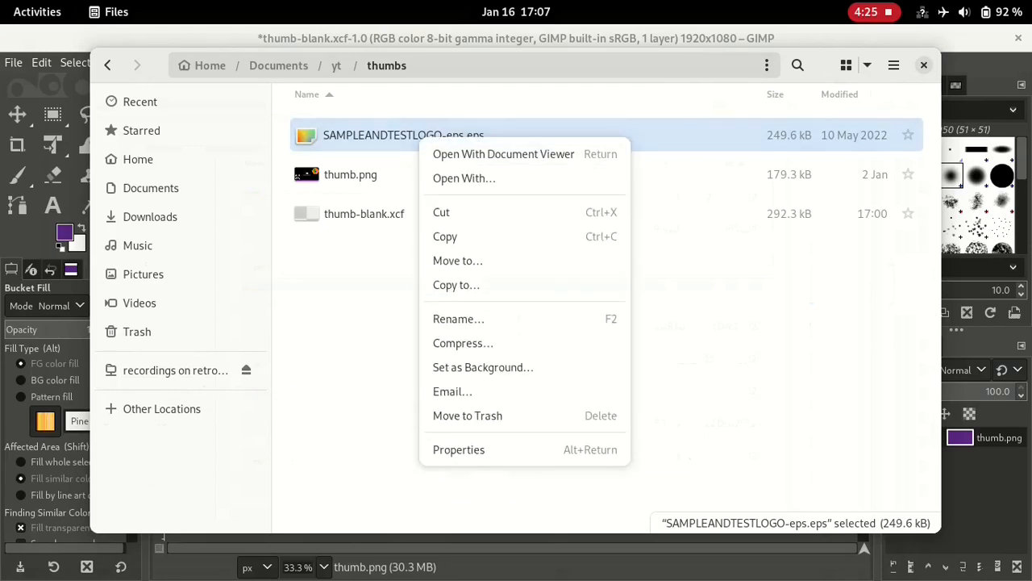
left_click(464, 178)
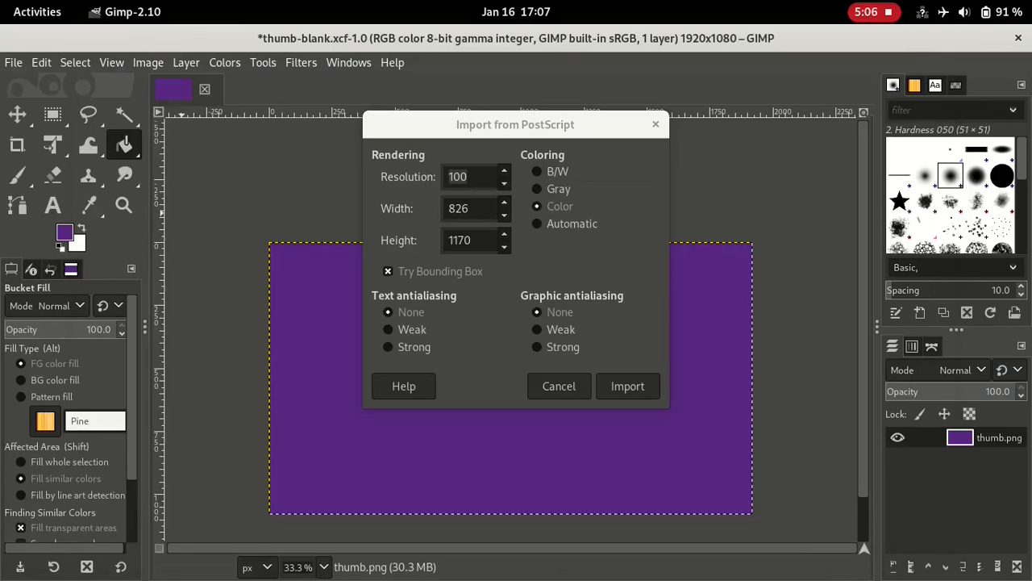
- Set the PostScript import width and height to 600 each
double_click(459, 209)
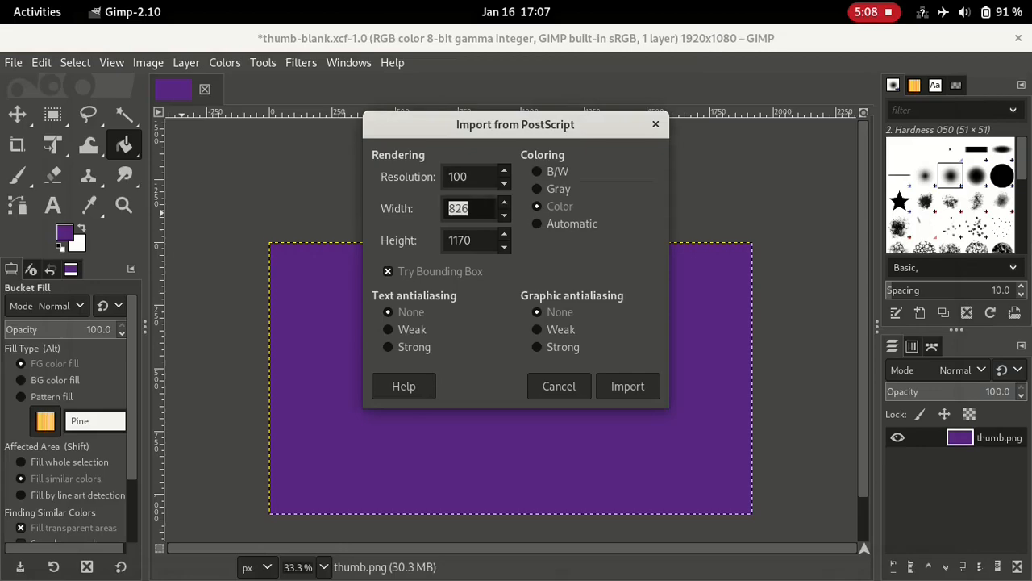
type("600")
left_click(473, 240)
key("ctrl+a")
type("600")
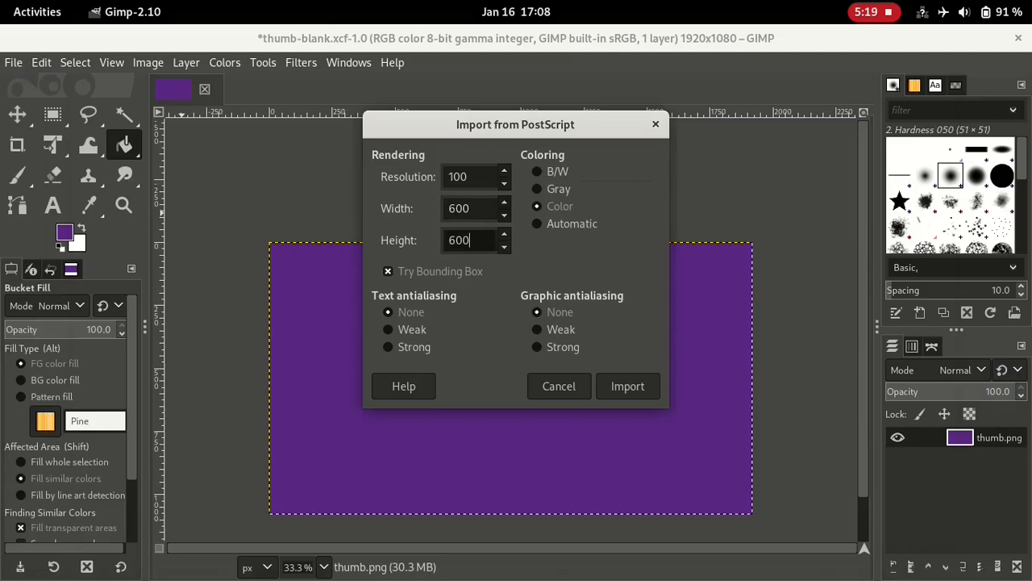
- Set the PostScript import resolution to 150 and the coloring to Automatic
left_click(472, 177)
key("ctrl+a")
type("150")
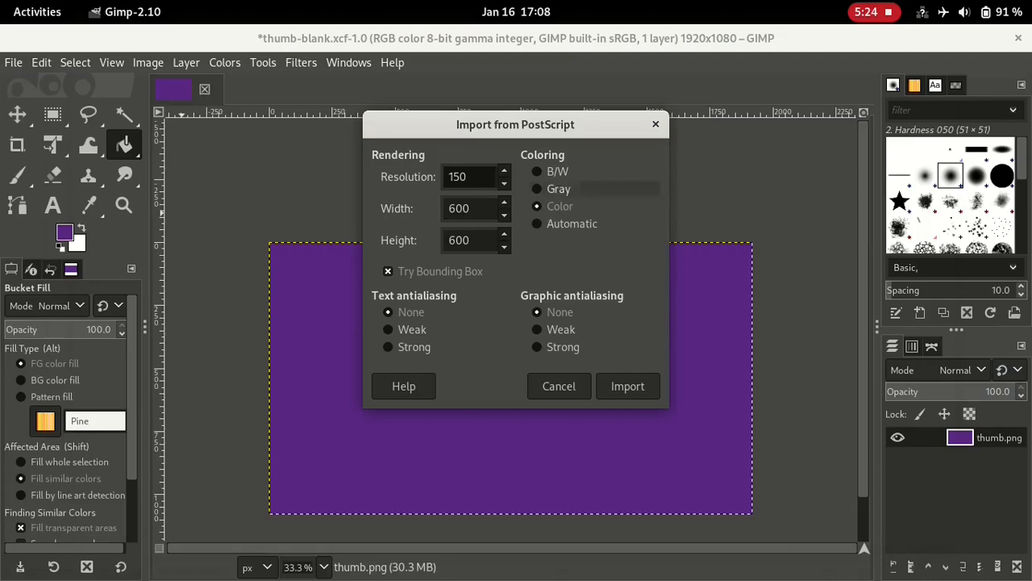
left_click(564, 223)
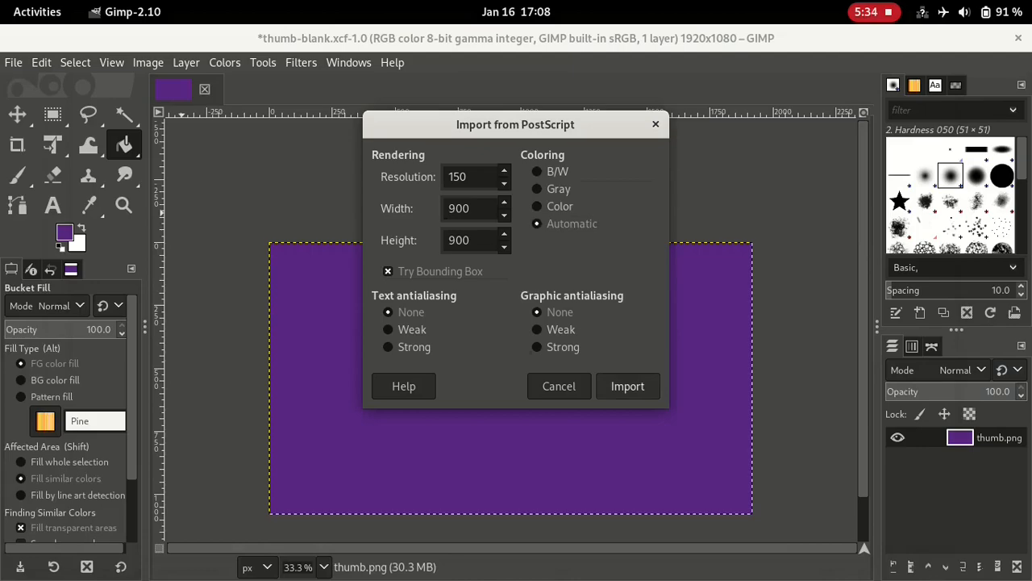
- Restore the import width and height to 600 each and import the EPS logo
left_click(463, 208)
key("Left")
key("BackSpace")
type("6")
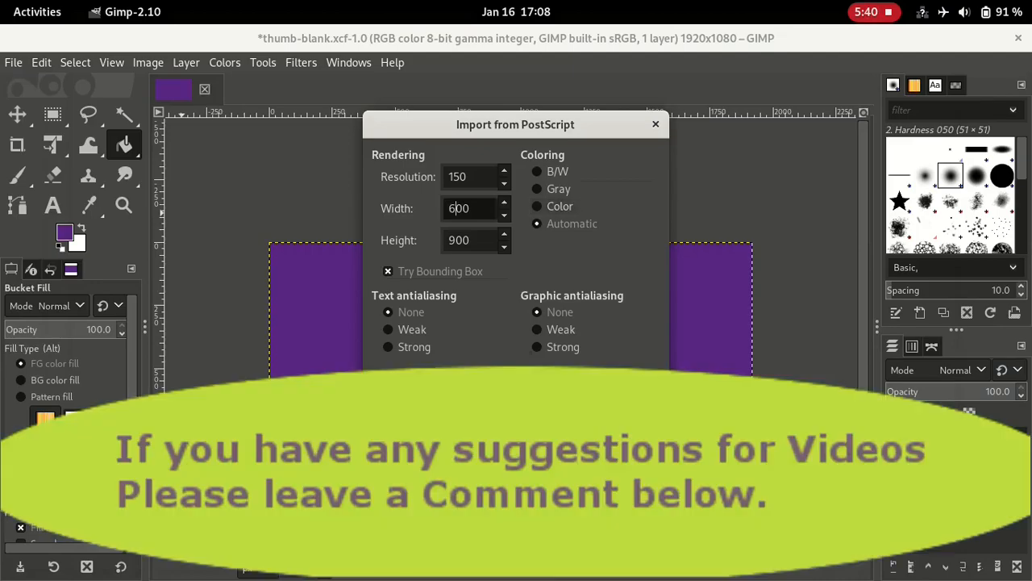
left_click(463, 240)
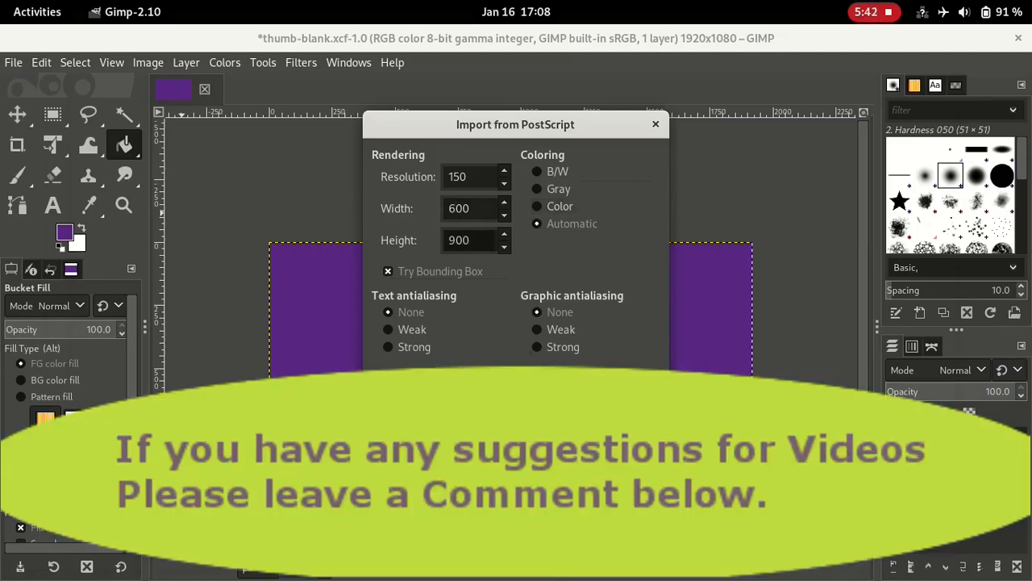
key("Left")
key("BackSpace")
type("6")
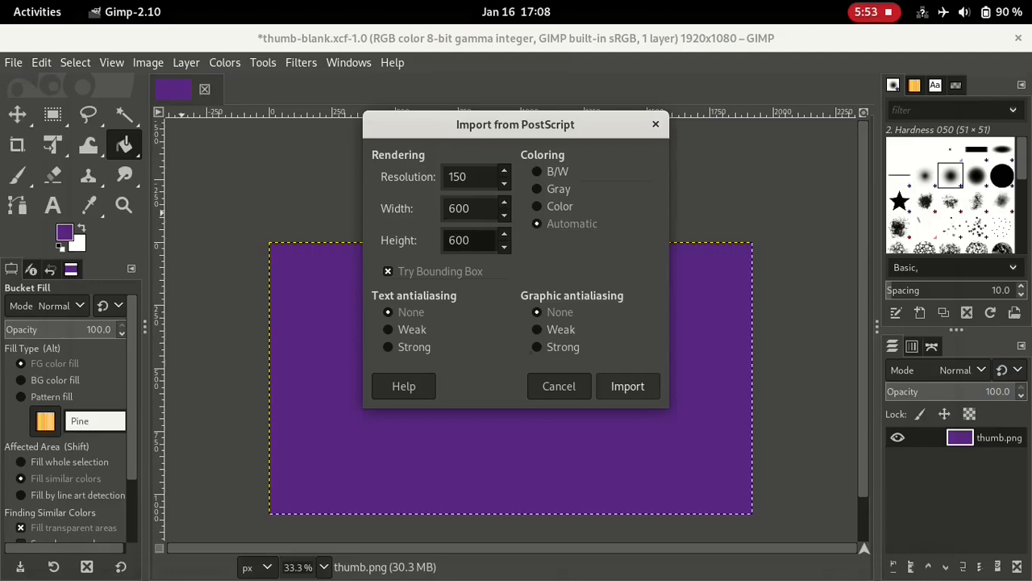
key("Return")
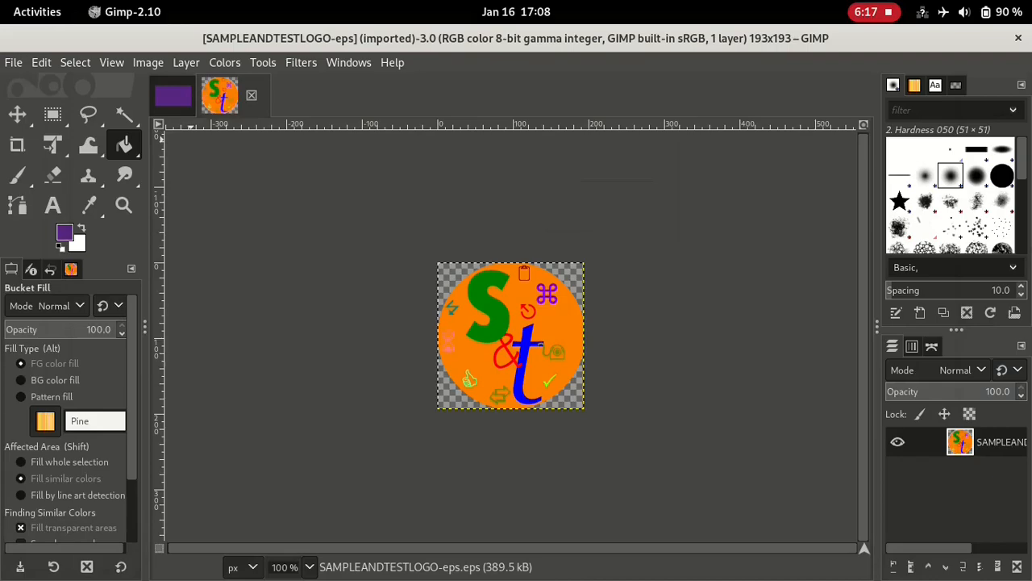
- Copy the imported logo layer into the purple thumbnail image and move it to the canvas's upper-left corner
left_click(41, 63)
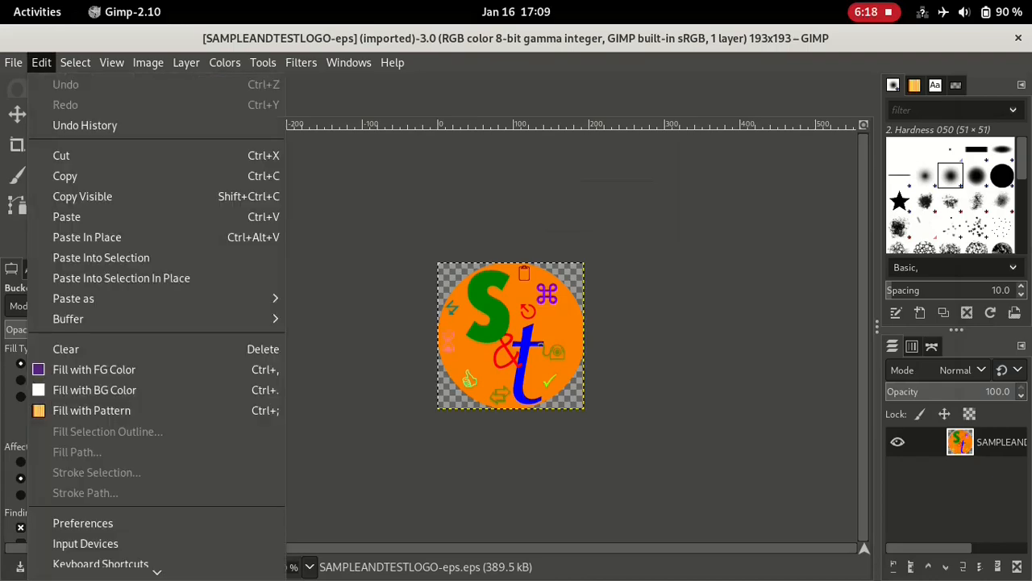
left_click(65, 176)
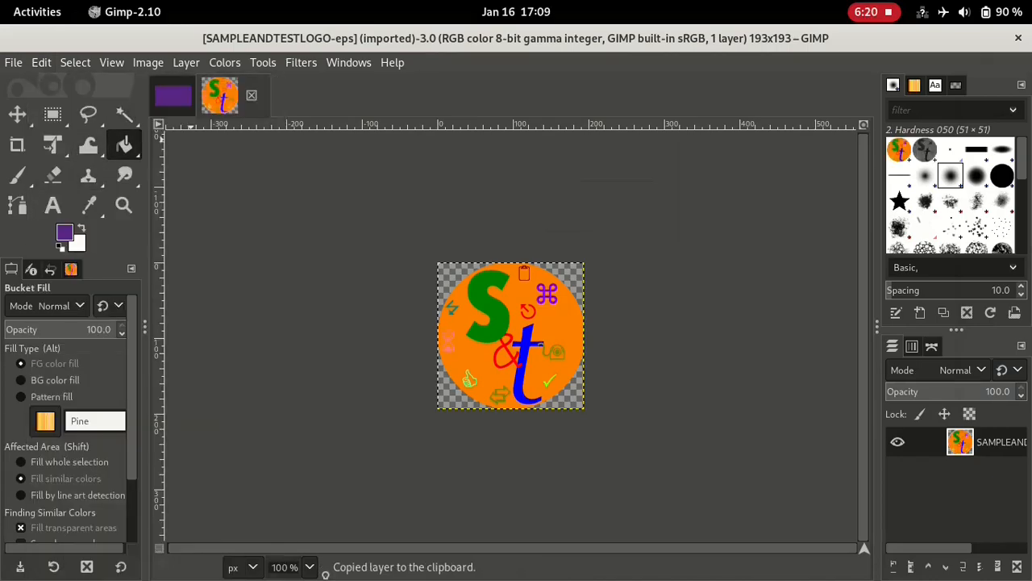
left_click(174, 96)
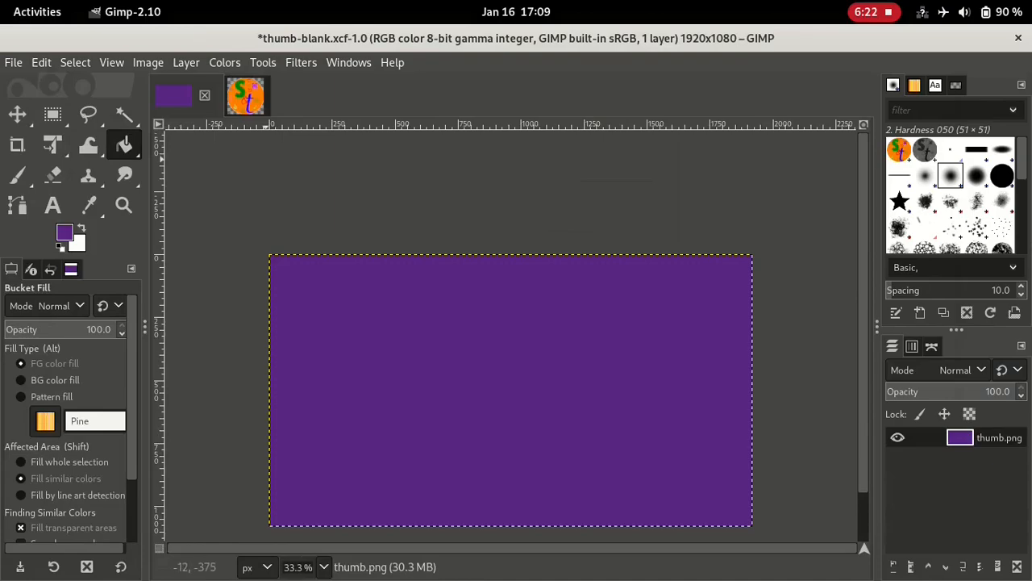
left_click(41, 63)
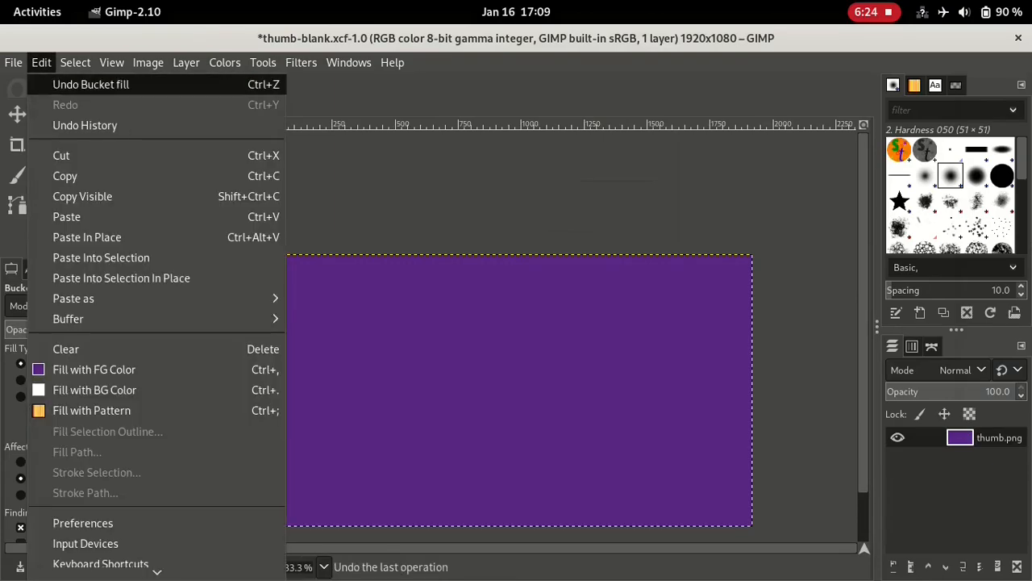
left_click(65, 214)
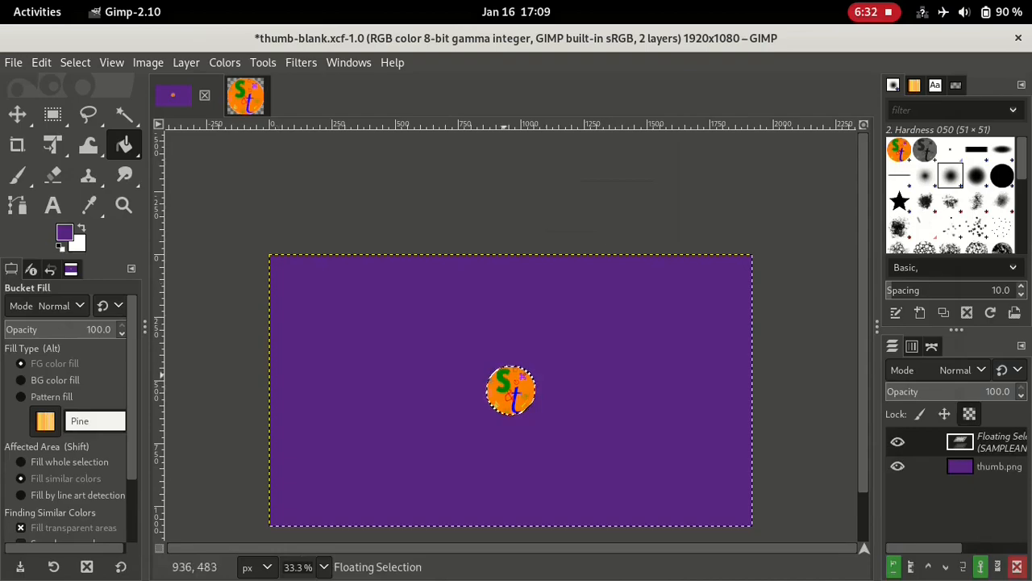
key("m")
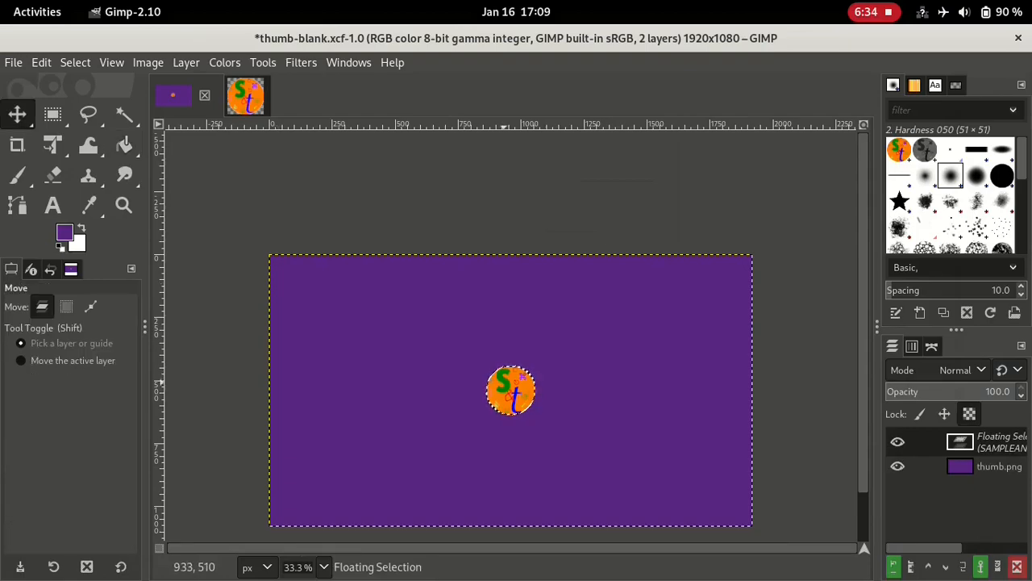
left_click_drag(522, 393, 309, 291)
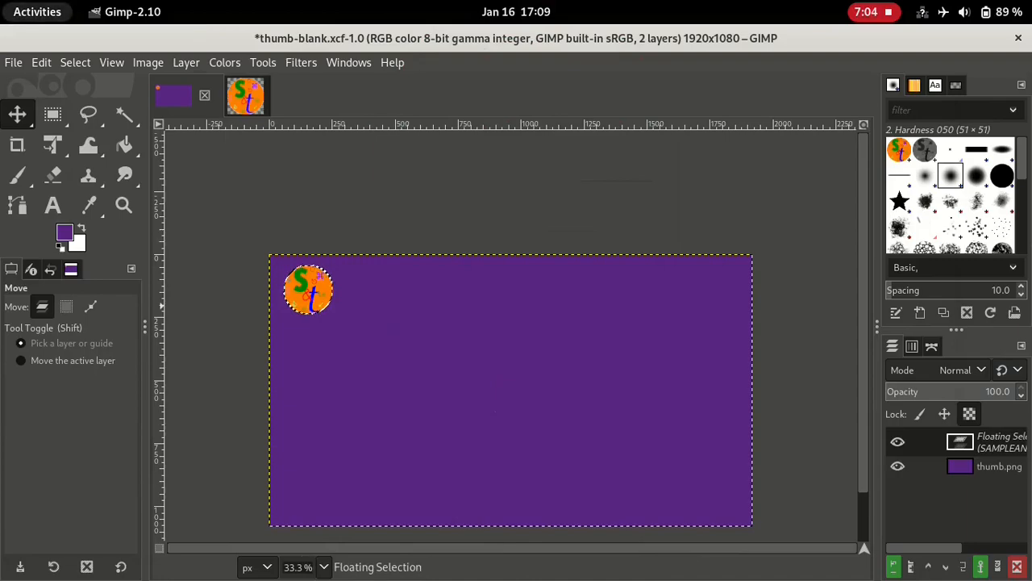
- Switch to Firefox and go to the debian.org/logos page
left_click(37, 12)
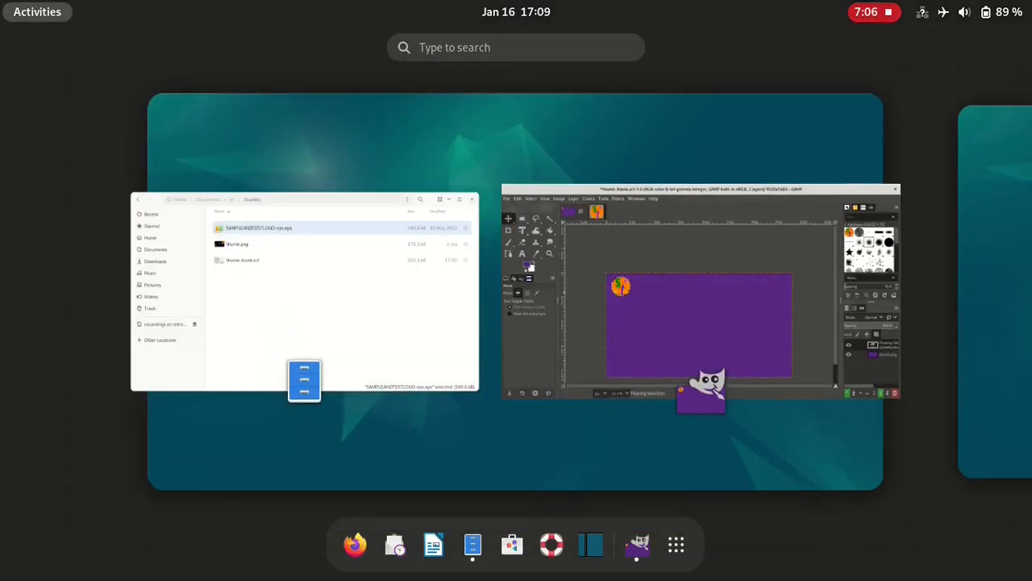
left_click(355, 544)
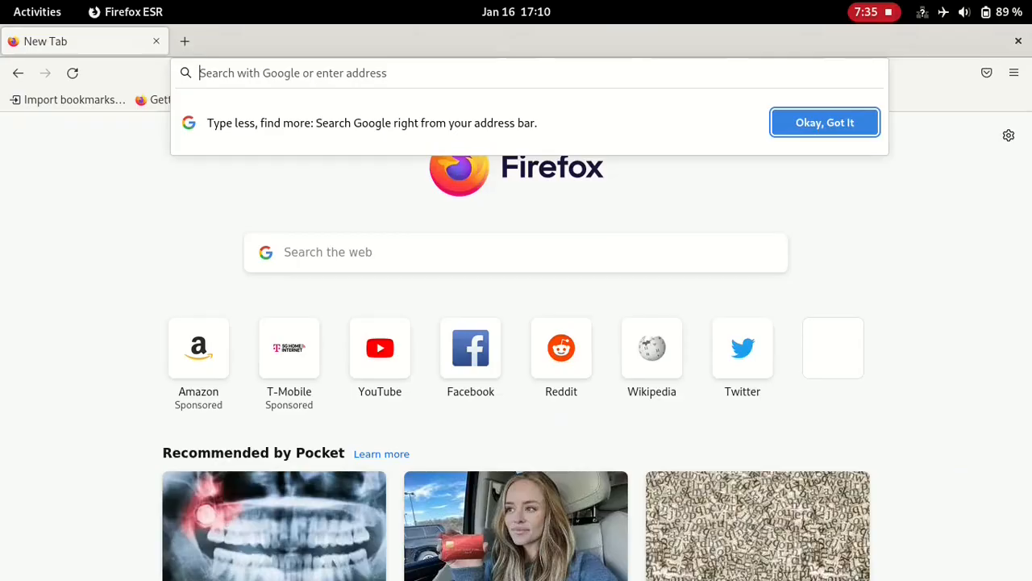
type("d")
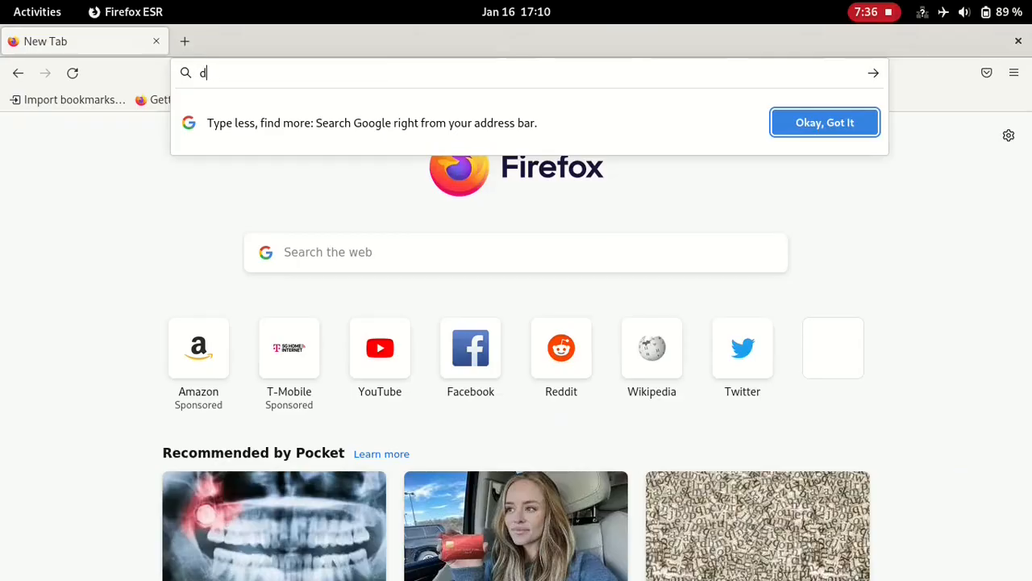
type("ebian.org/")
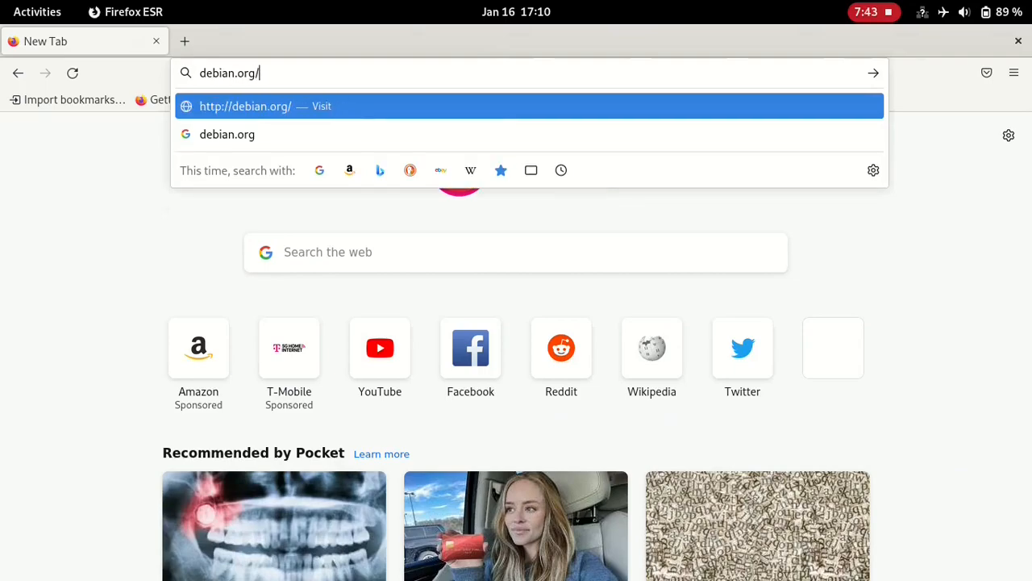
type("/logos")
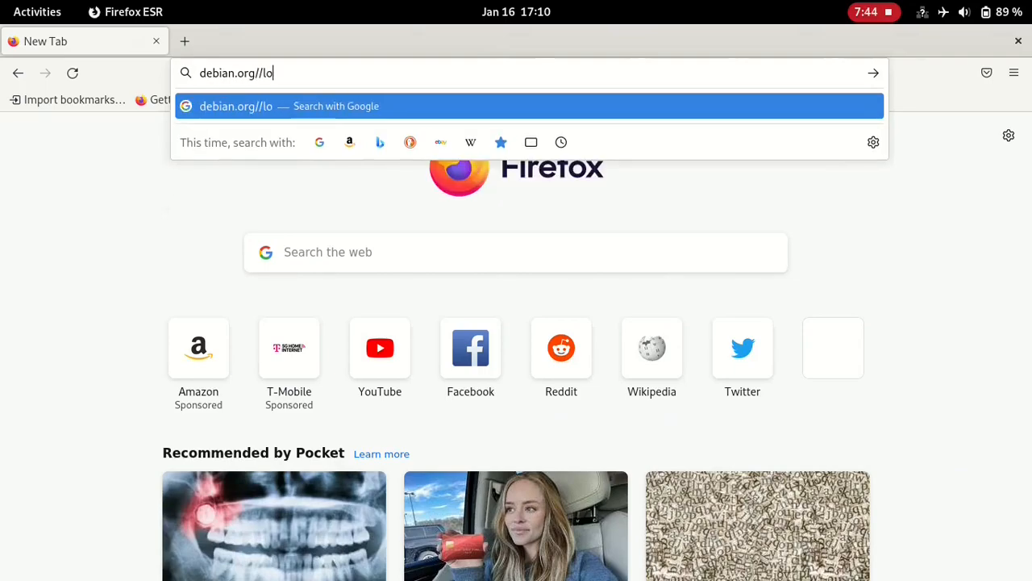
key("Left")
key("Left")
key("Left")
key("Left")
key("Left")
key("BackSpace")
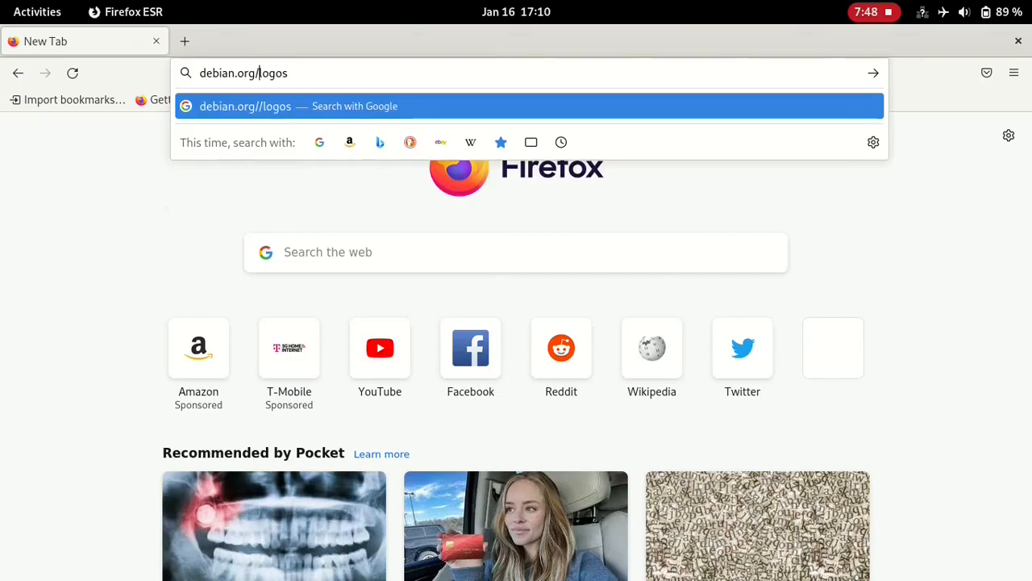
key("Return")
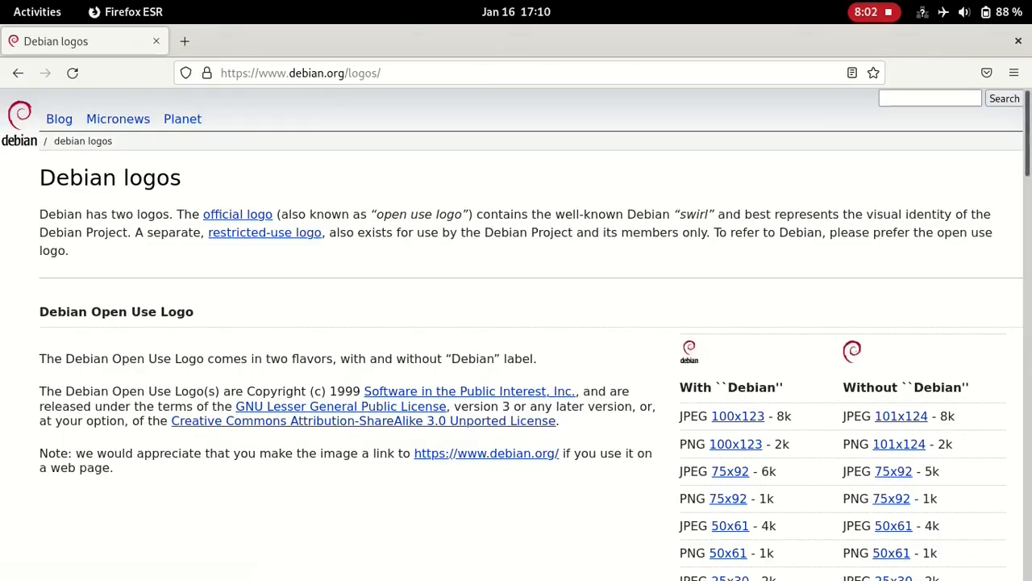
- Download the Gimp and Encapsulated PostScript versions of the Debian Open Use Logo with the "Debian" label
scroll(516, 333, "down", 5)
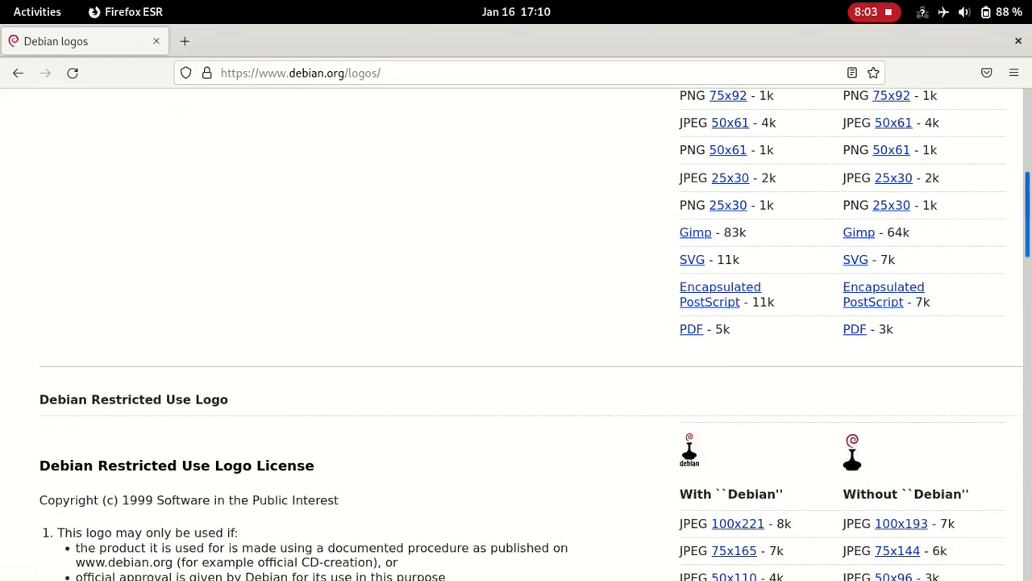
scroll(516, 333, "up", 4)
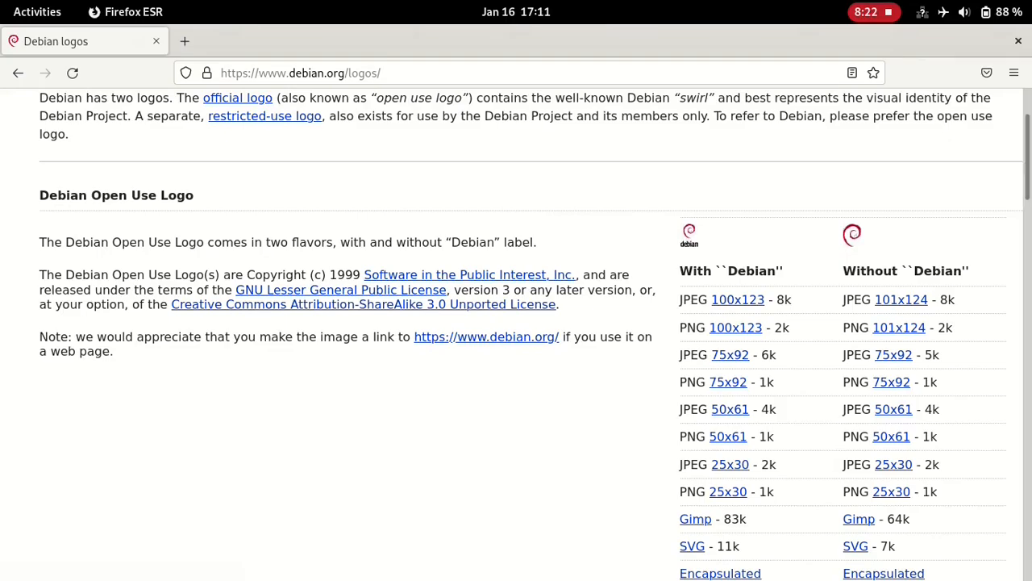
scroll(534, 334, "down", 10)
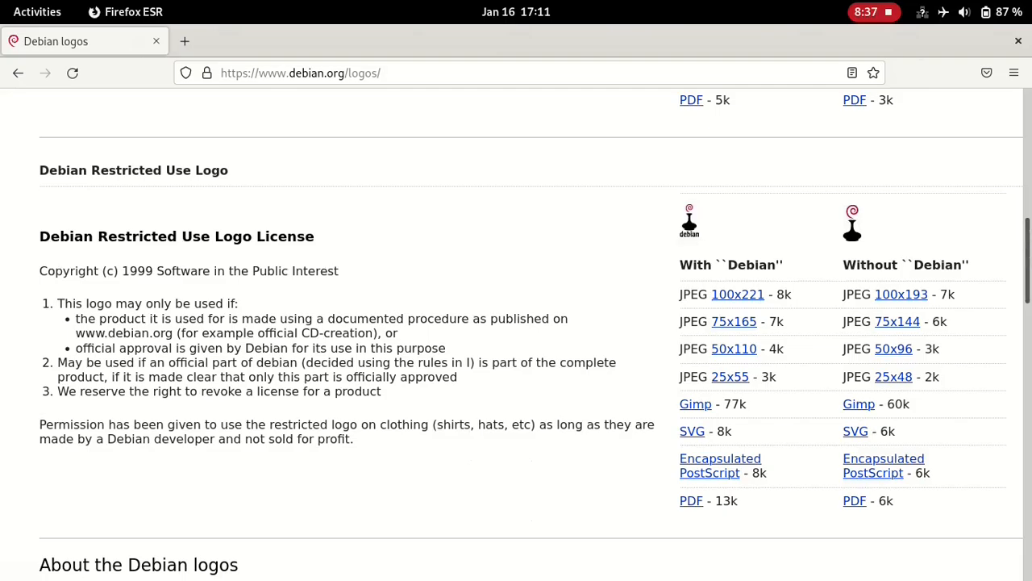
scroll(517, 334, "up", 6)
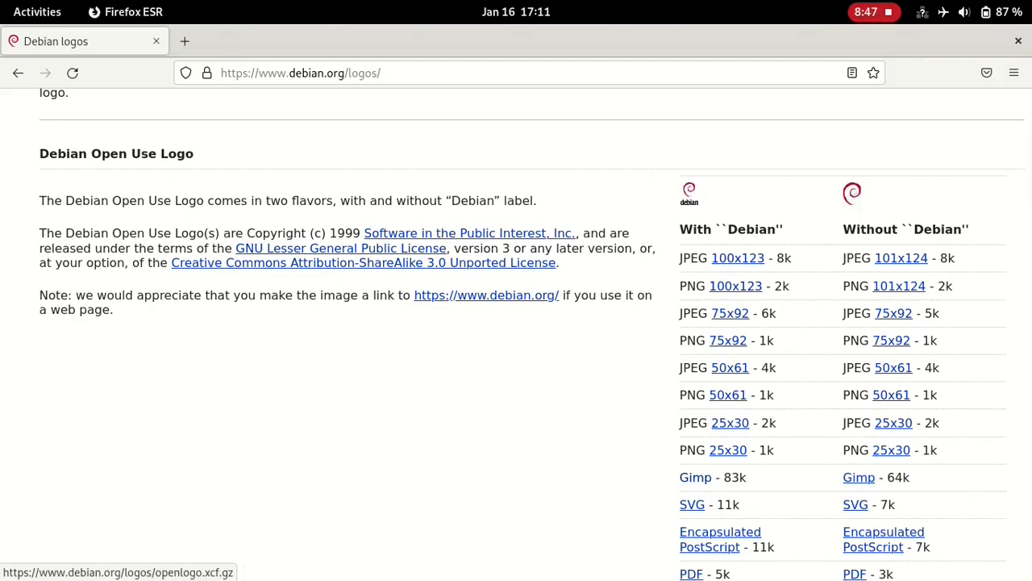
left_click(695, 476)
scroll(718, 355, "down", 4)
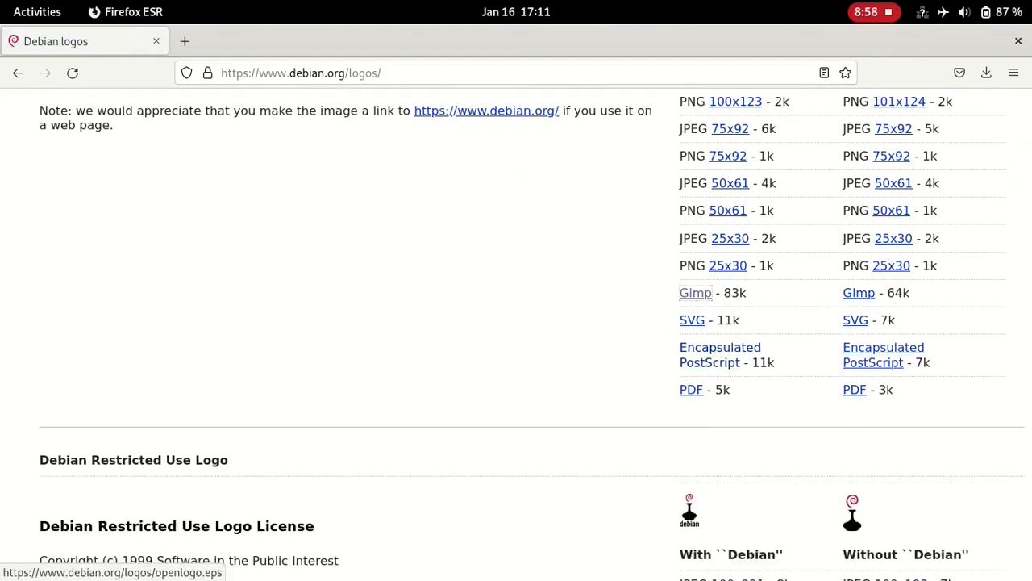
left_click(720, 355)
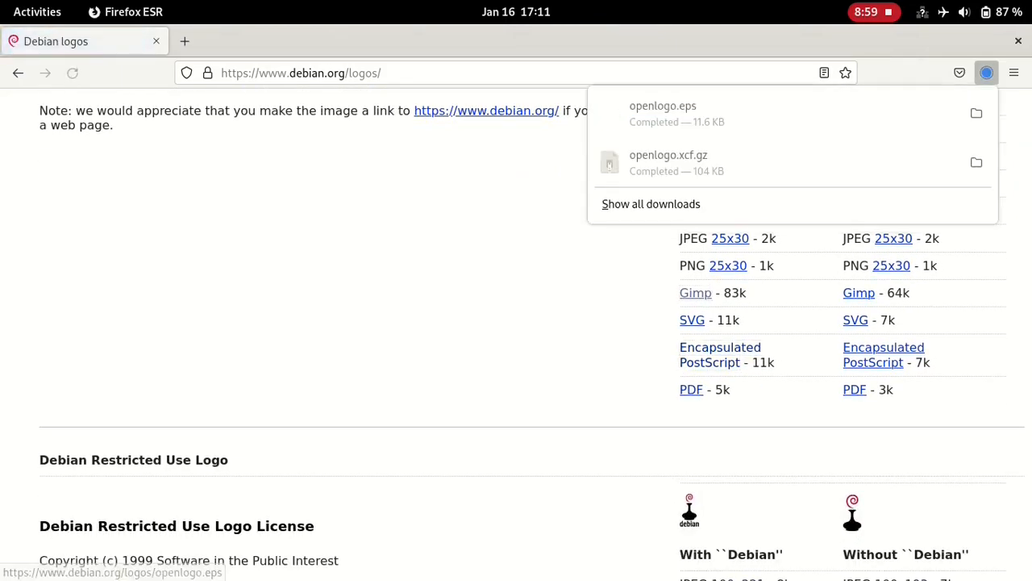
left_click(692, 320)
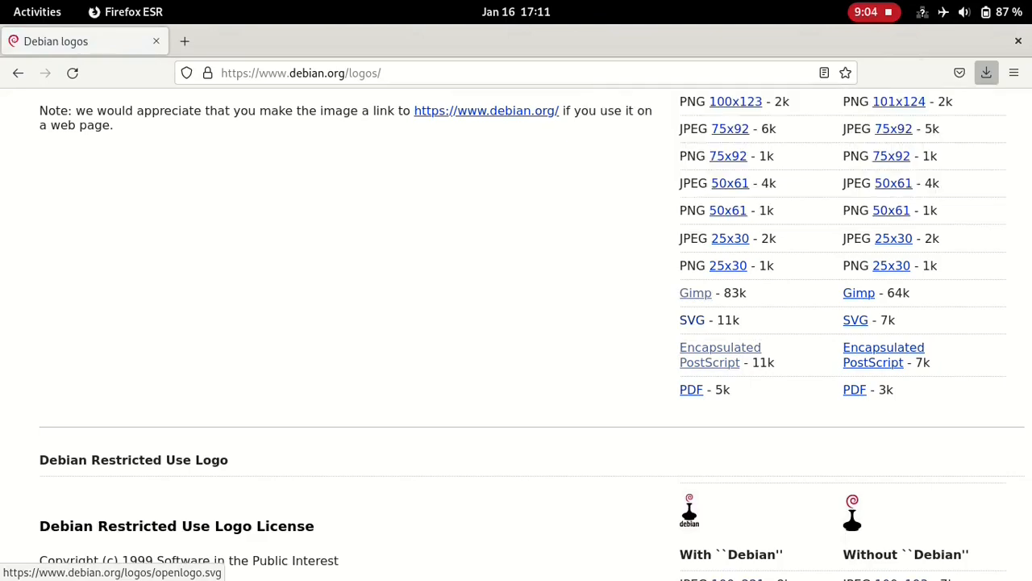
left_click(692, 321)
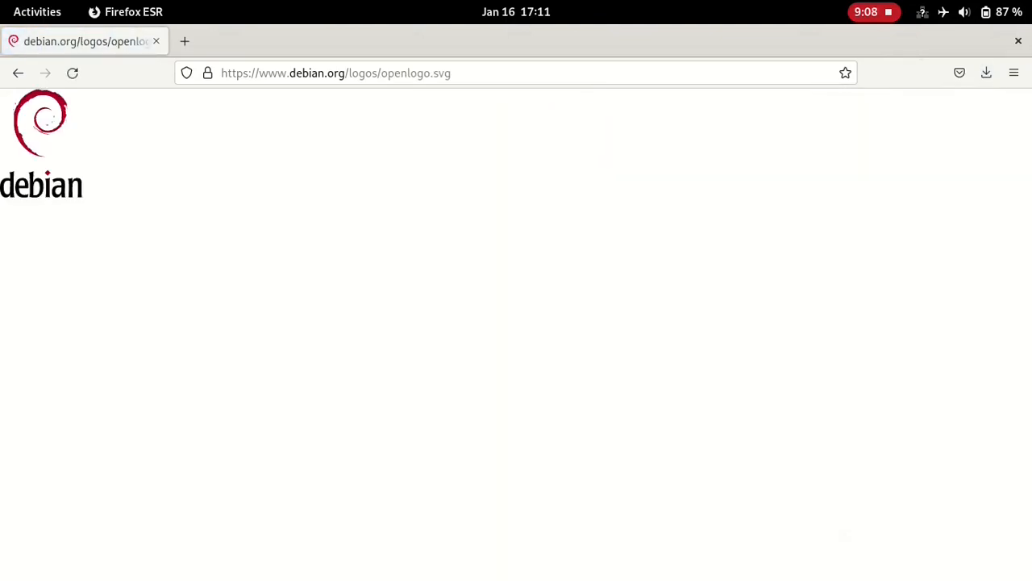
key("alt+Left")
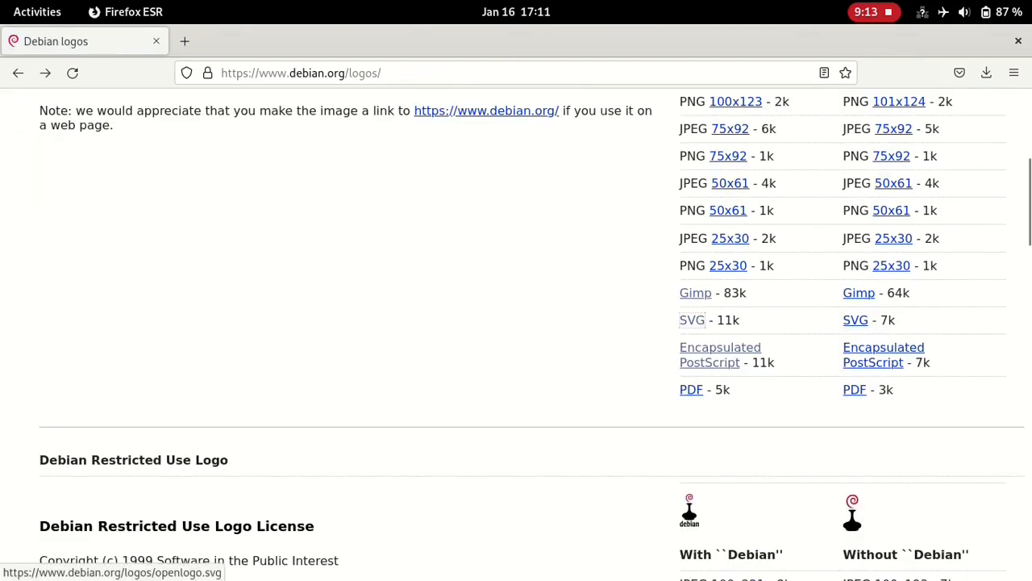
- Save the labelled Open Use Logo's SVG version as debian-openlogo.svg in the Documents/yt/thumbs folder
right_click(701, 321)
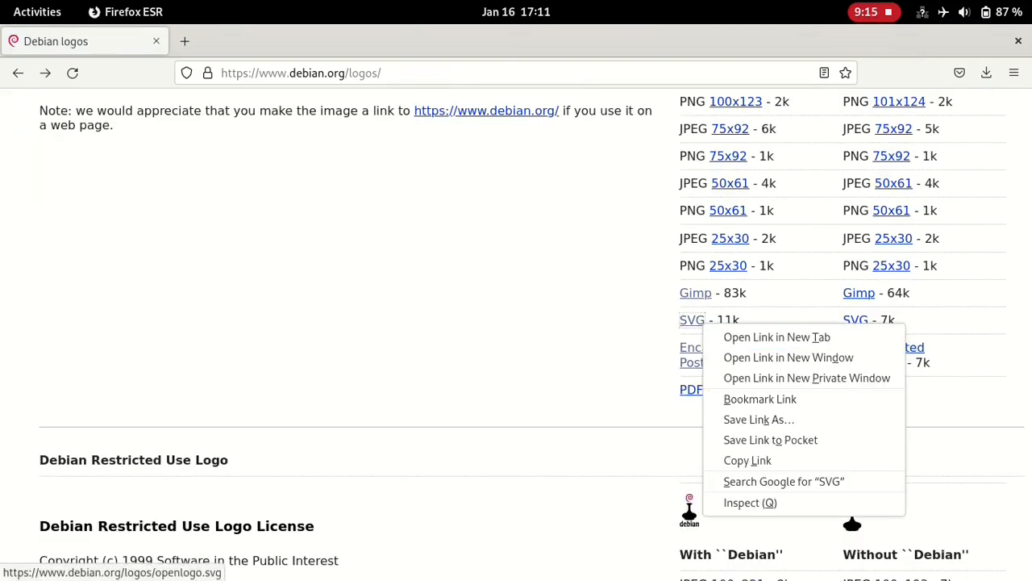
left_click(759, 419)
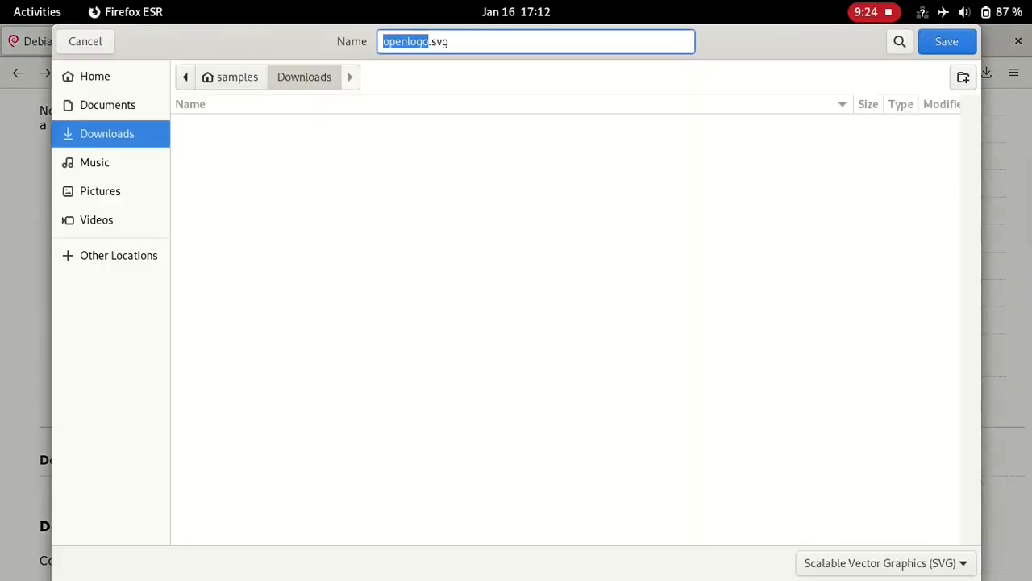
left_click(108, 106)
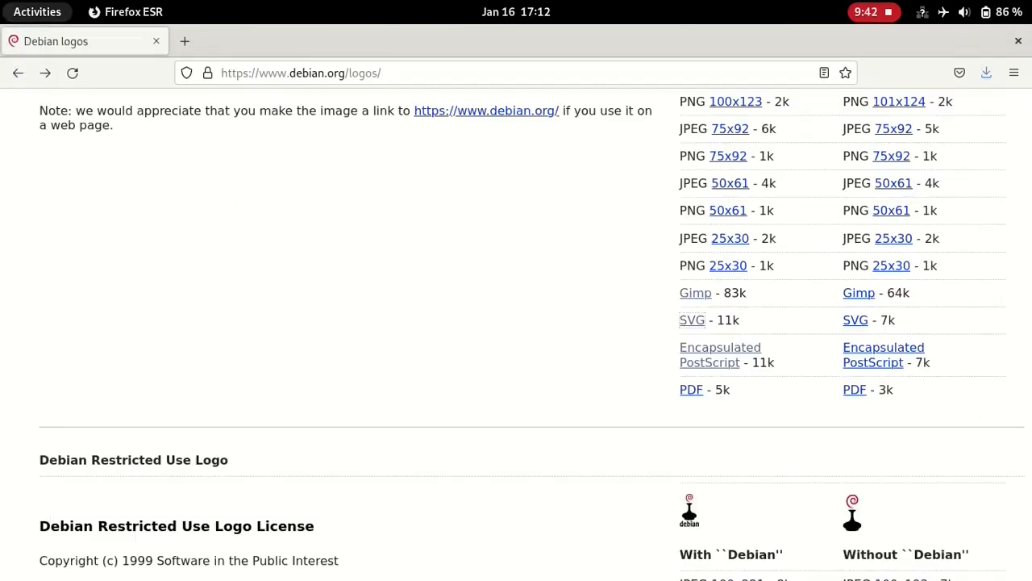
- Switch to GIMP and save the thumbnail image as thumb-purple.xcf in the thumbs folder
key("super")
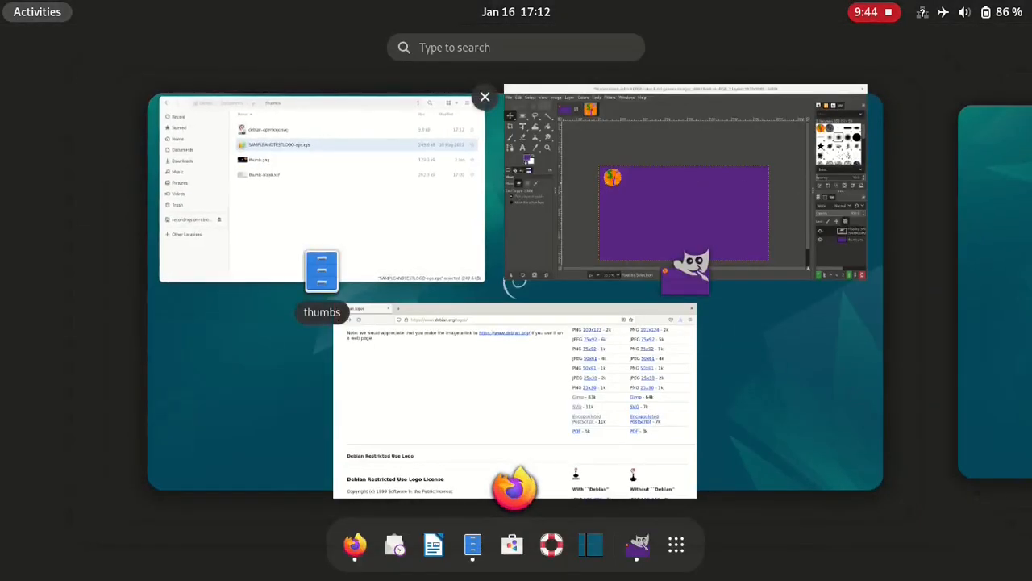
left_click(516, 281)
left_click(13, 62)
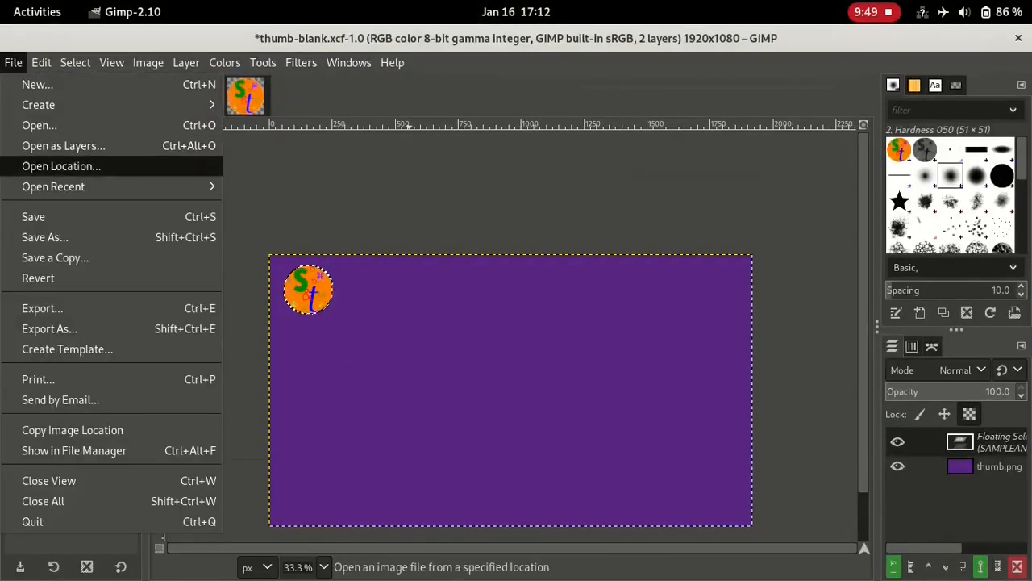
left_click(89, 237)
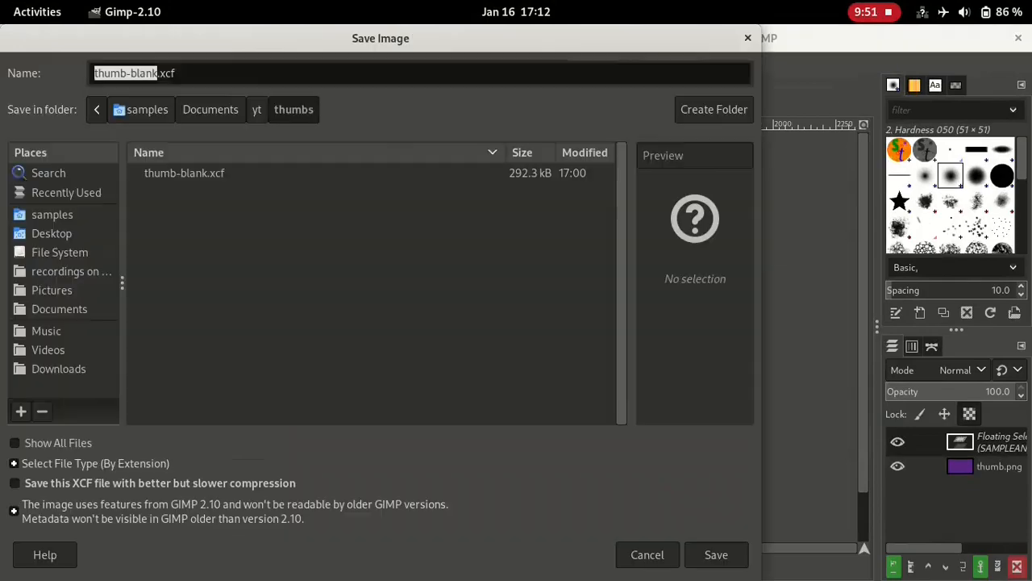
left_click(153, 73)
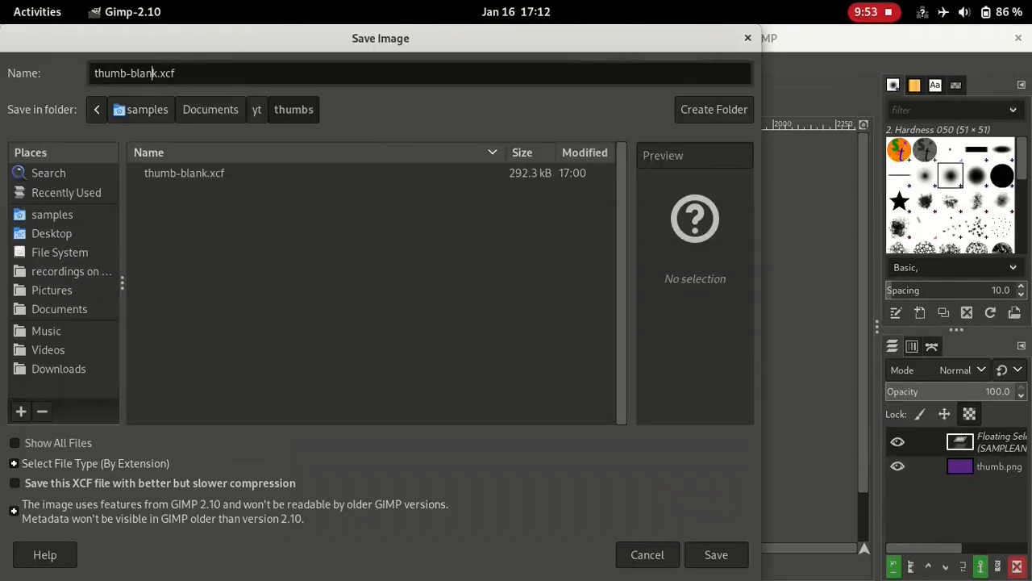
key("Delete")
key("BackSpace")
key("BackSpace")
key("BackSpace")
key("BackSpace")
type("purple")
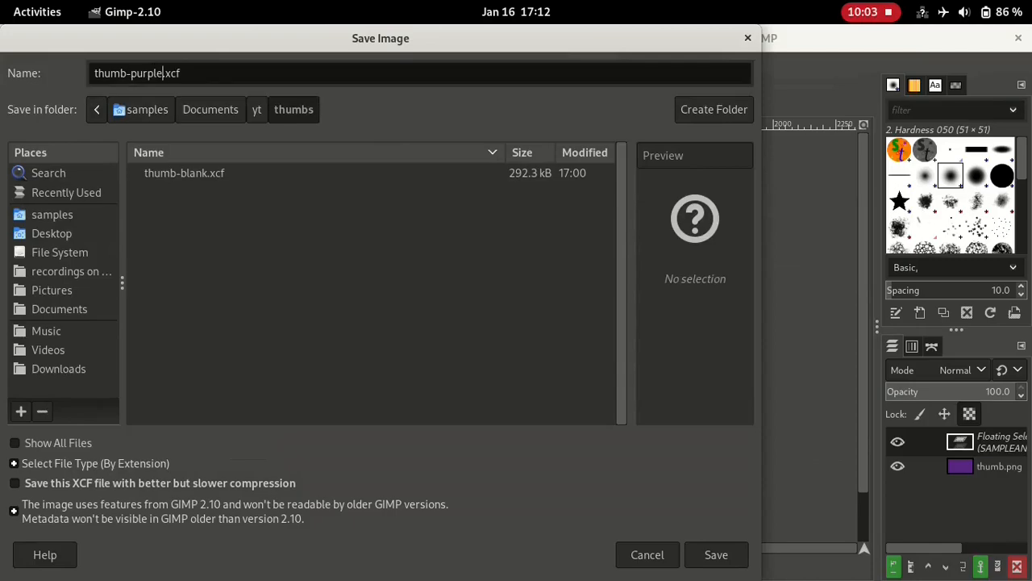
left_click(717, 554)
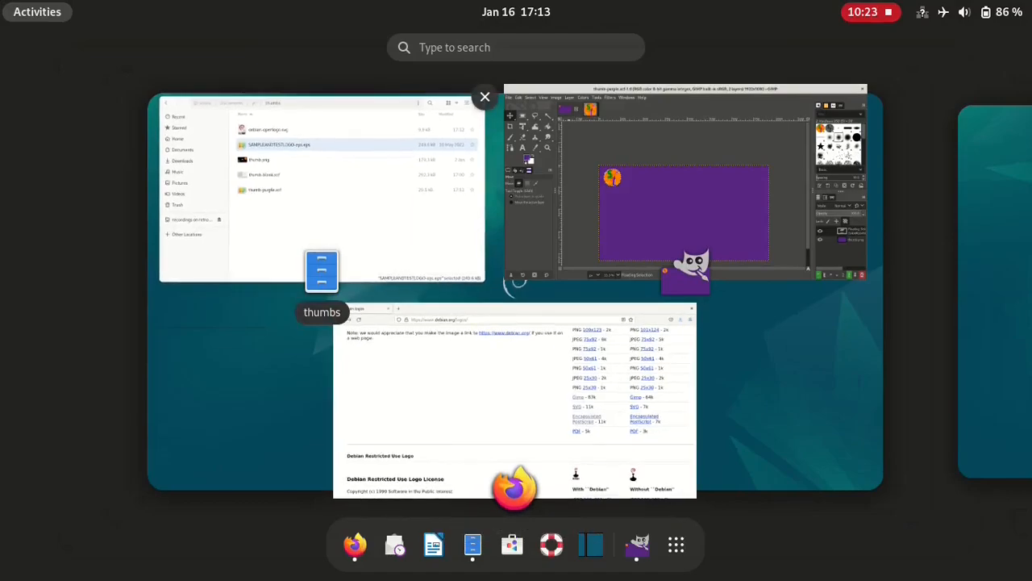
- Switch to Files and open openlogo.xcf.gz from the Downloads folder in GIMP
left_click(322, 201)
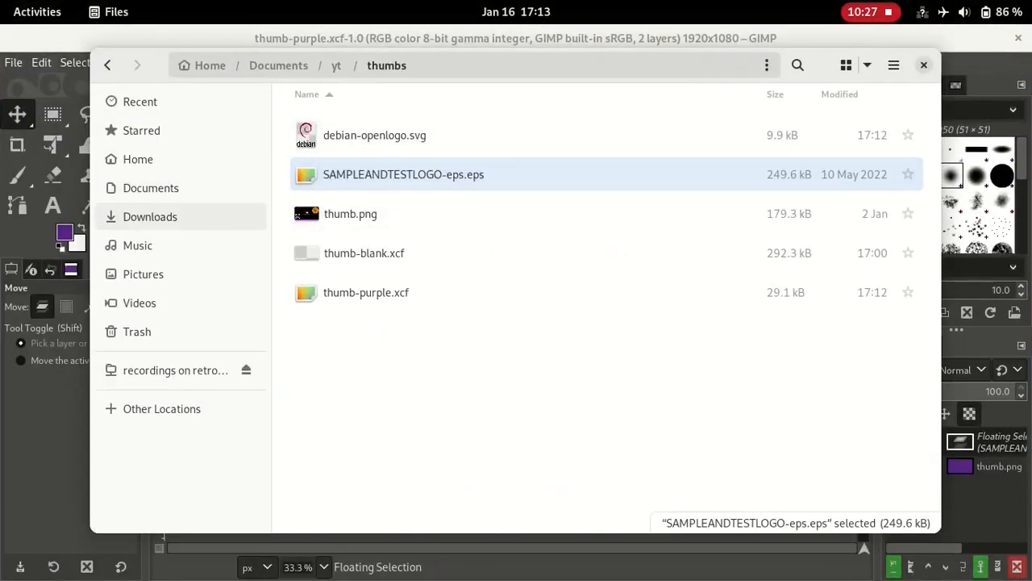
left_click(150, 216)
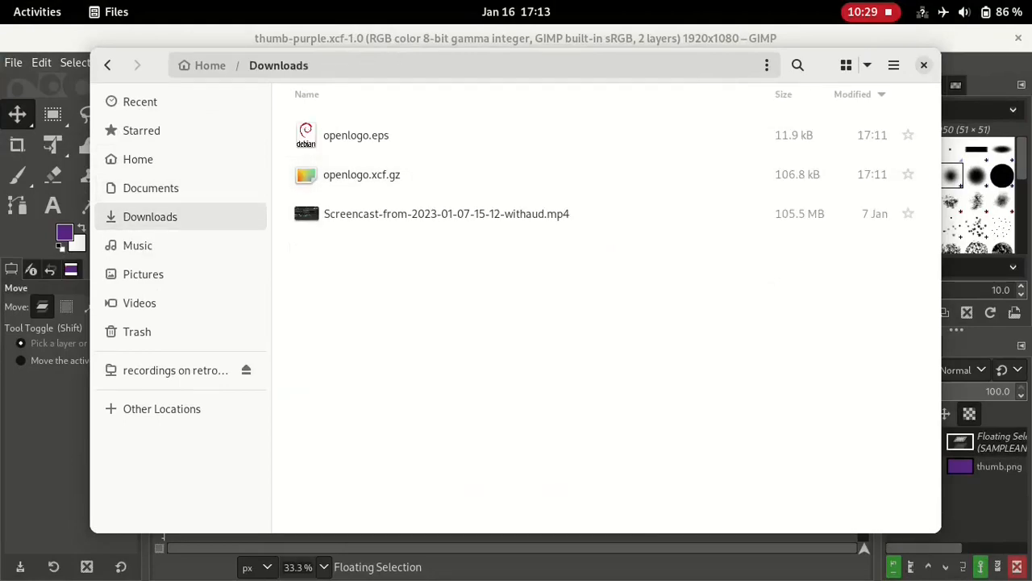
right_click(379, 176)
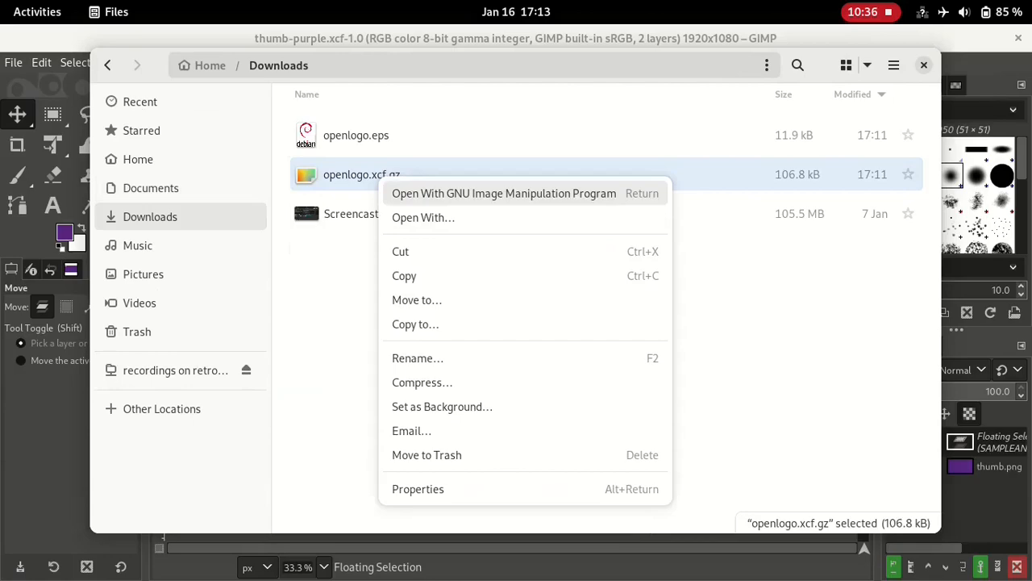
left_click(468, 193)
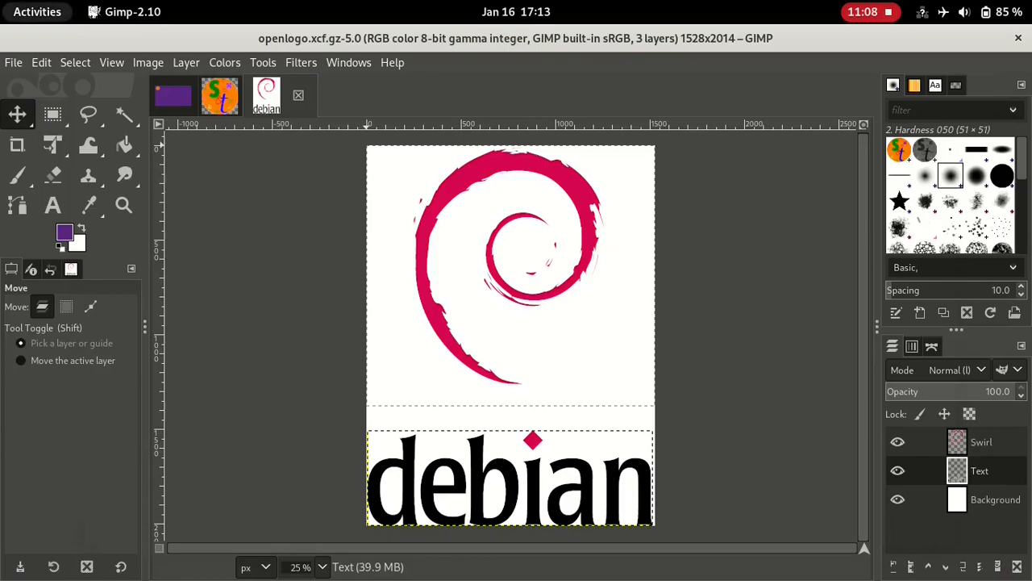
- Open openlogo.eps from the Downloads folder in GIMP, importing it at resolution 150, width 602 and height 600
key("super")
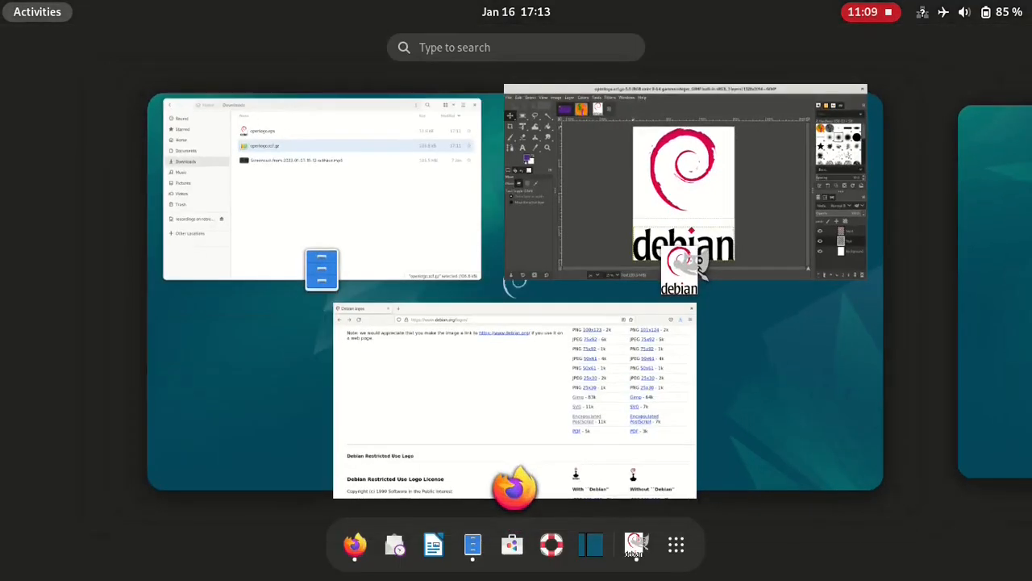
left_click(379, 143)
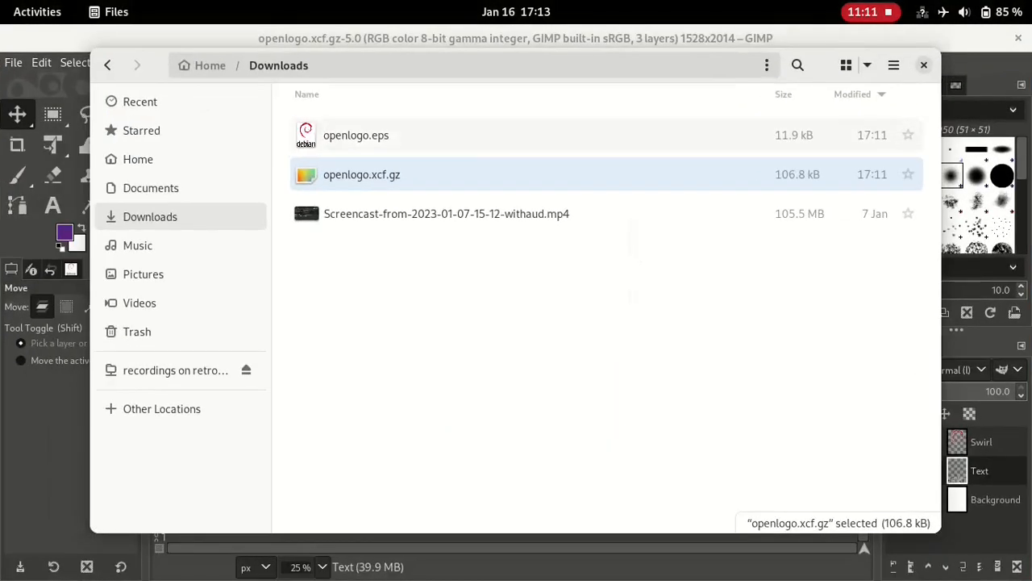
left_click(319, 134)
right_click(319, 135)
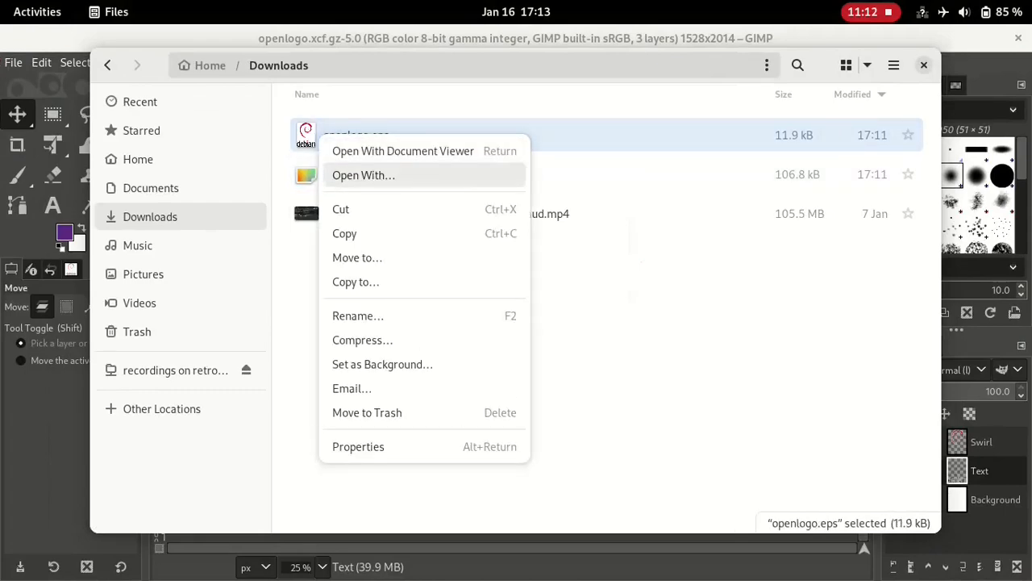
left_click(363, 176)
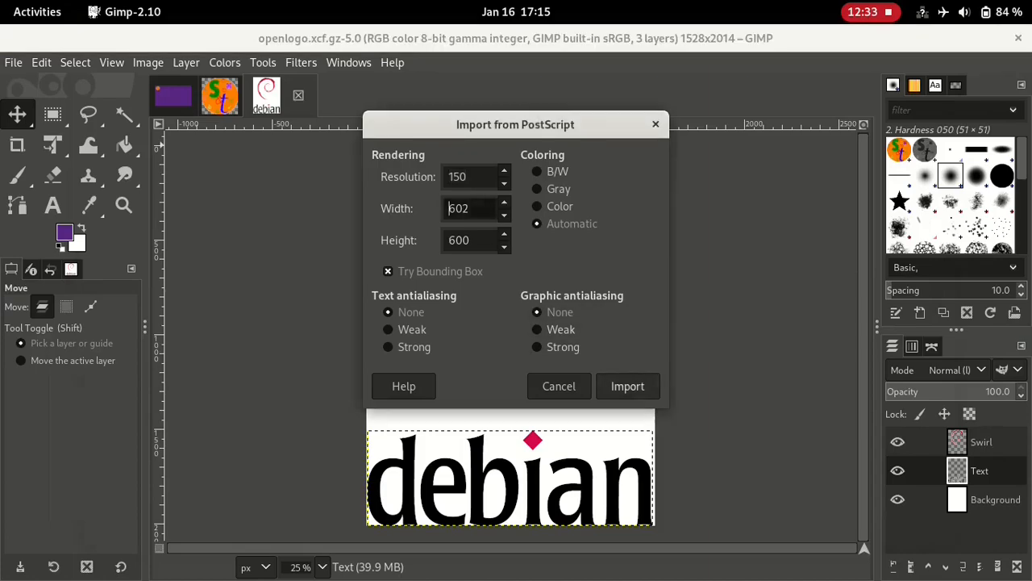
key("Return")
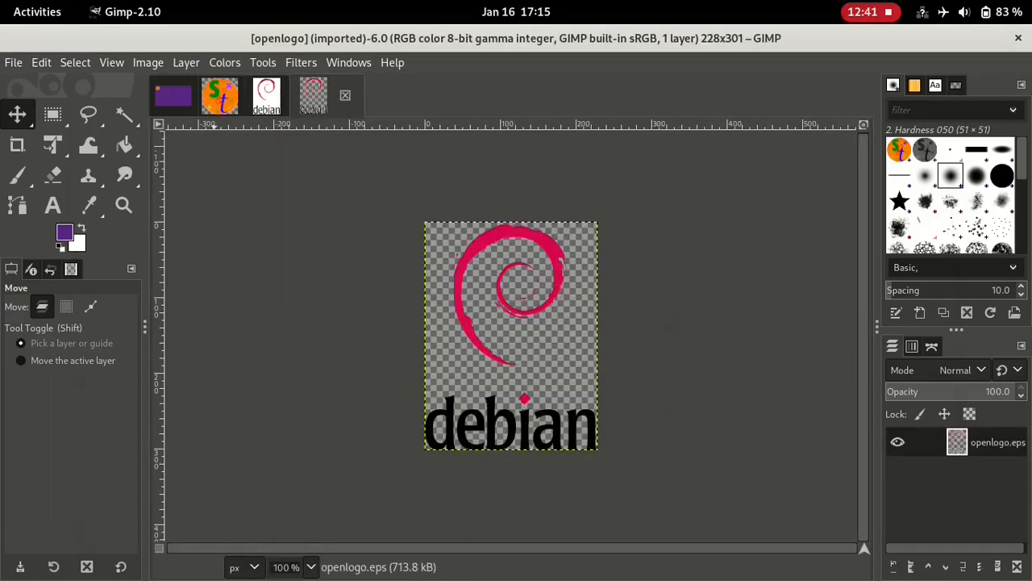
- Copy the openlogo.eps layer and paste it into the thumb-purple image
key("alt+e")
key("Down")
key("Down")
key("Return")
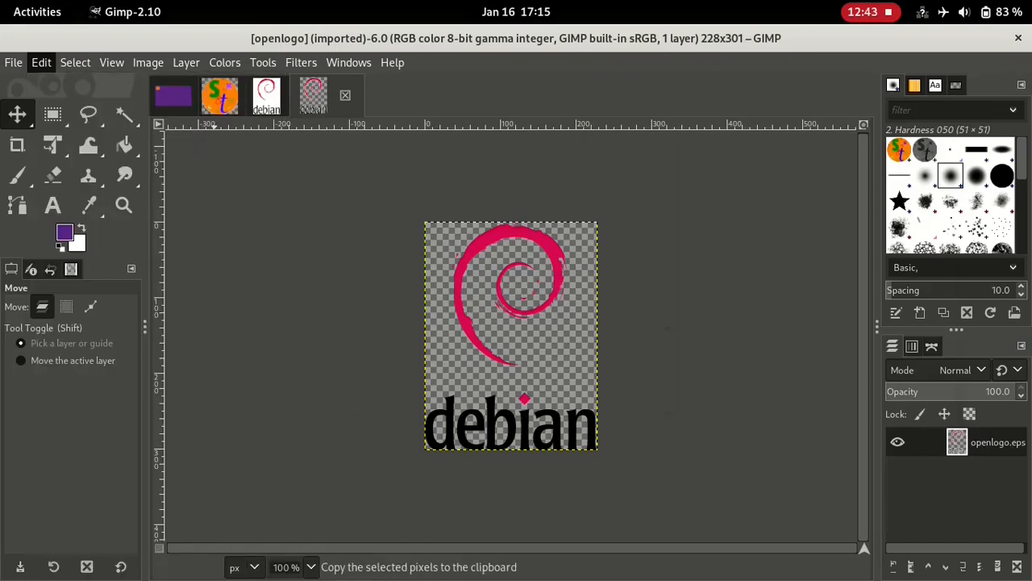
left_click(177, 96)
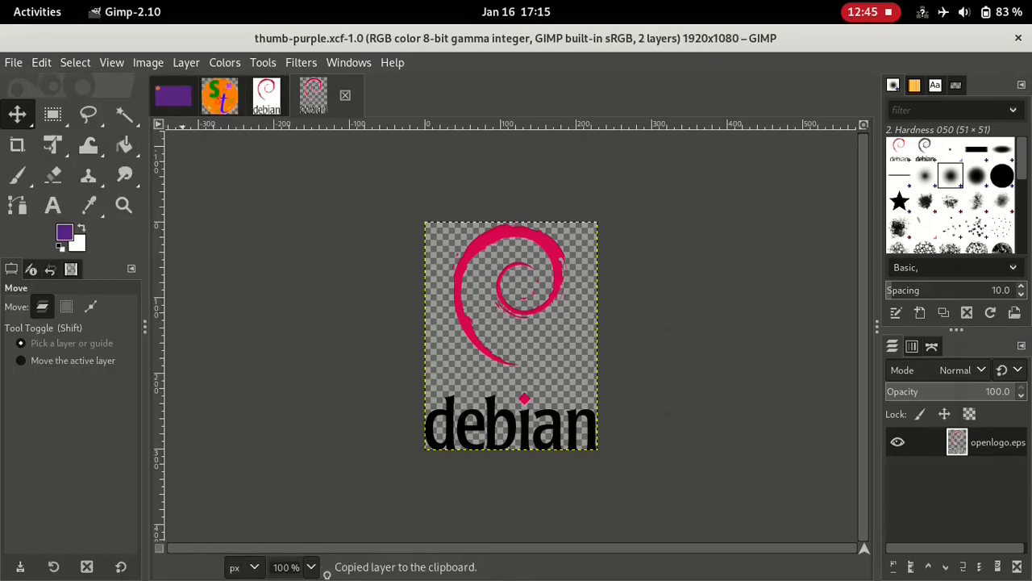
key("ctrl+v")
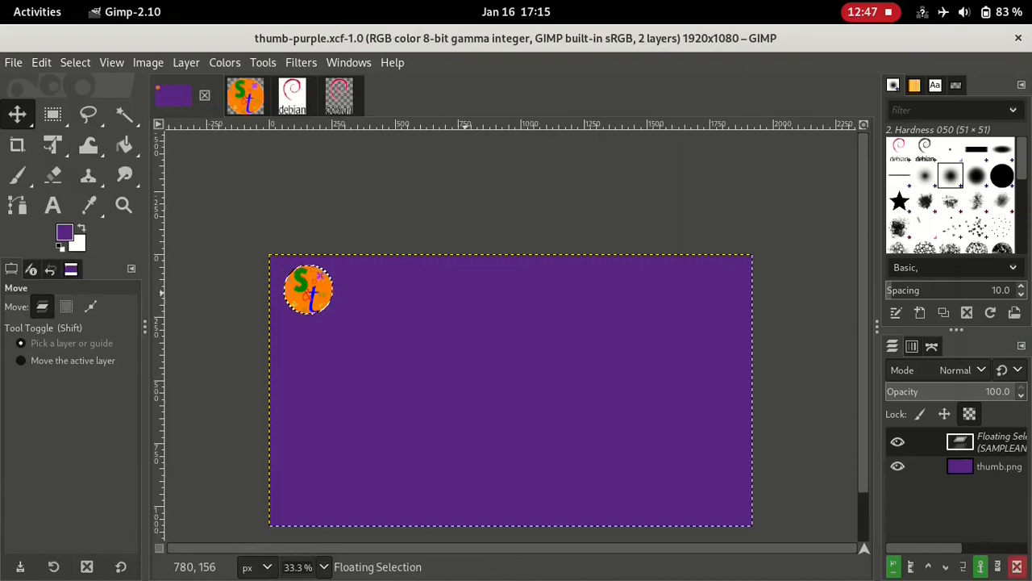
right_click(467, 296)
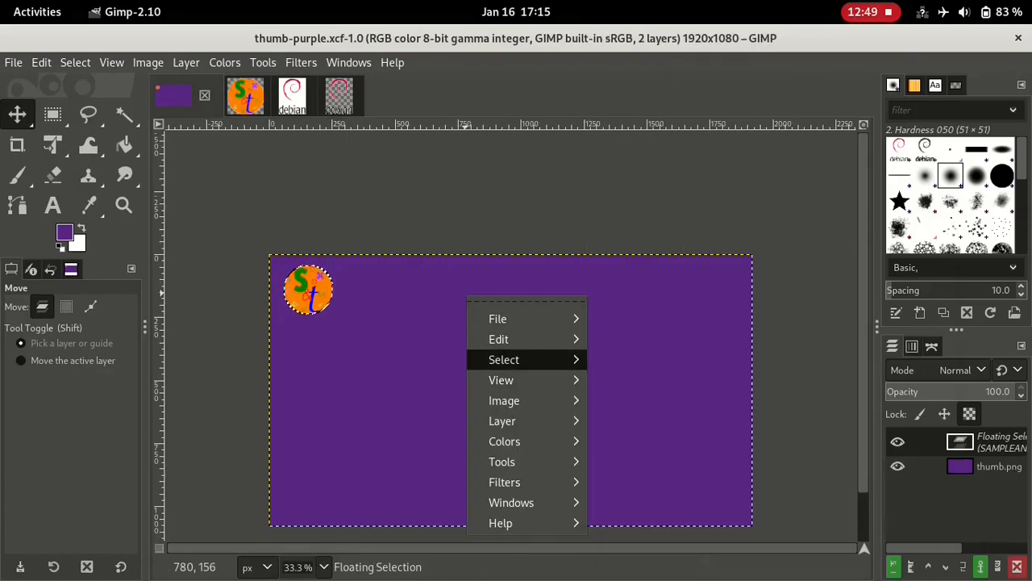
mouse_move(516, 338)
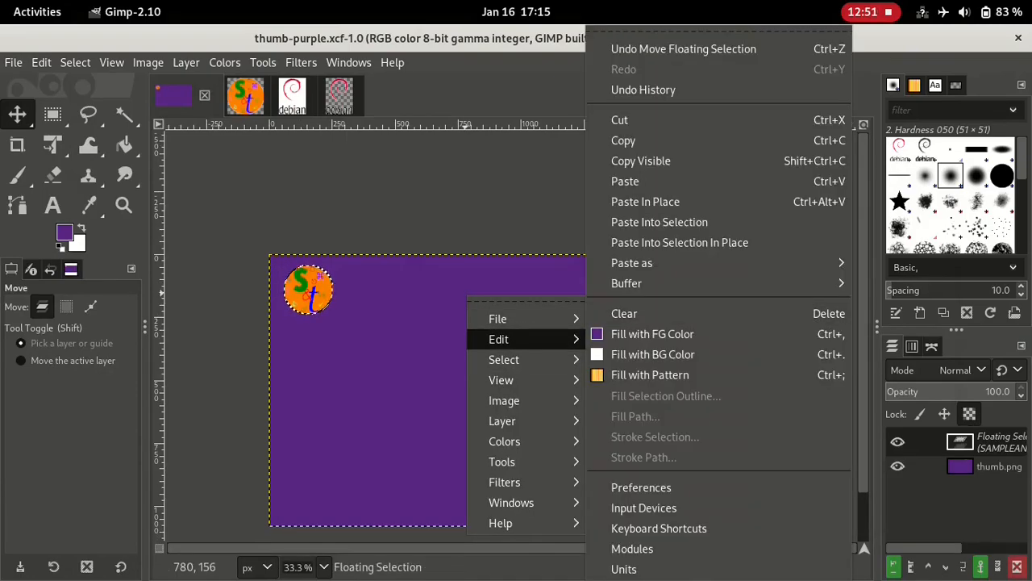
left_click(694, 183)
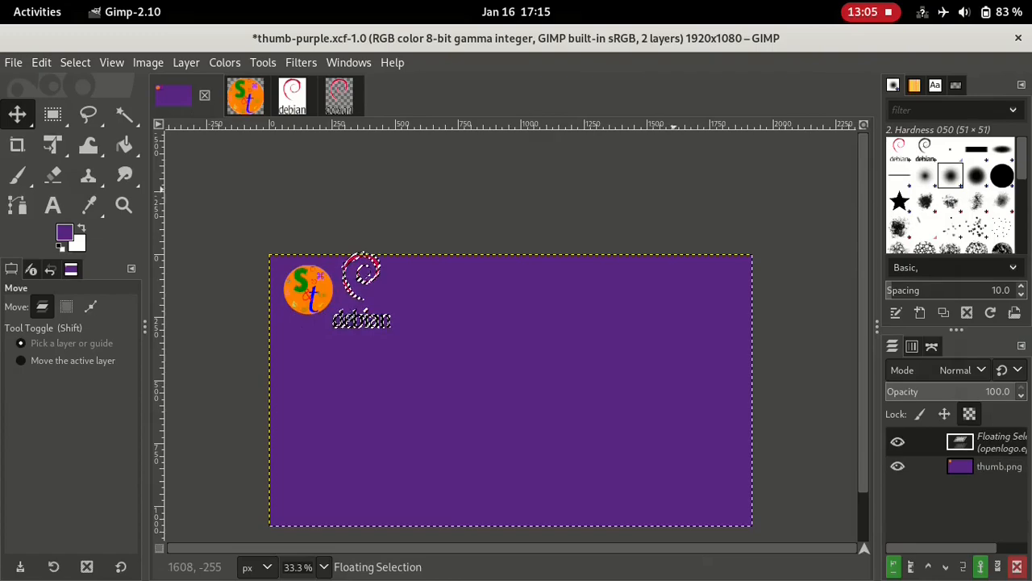
- Try to clear the pasted Debian logo from the purple thumbnail
key("Delete")
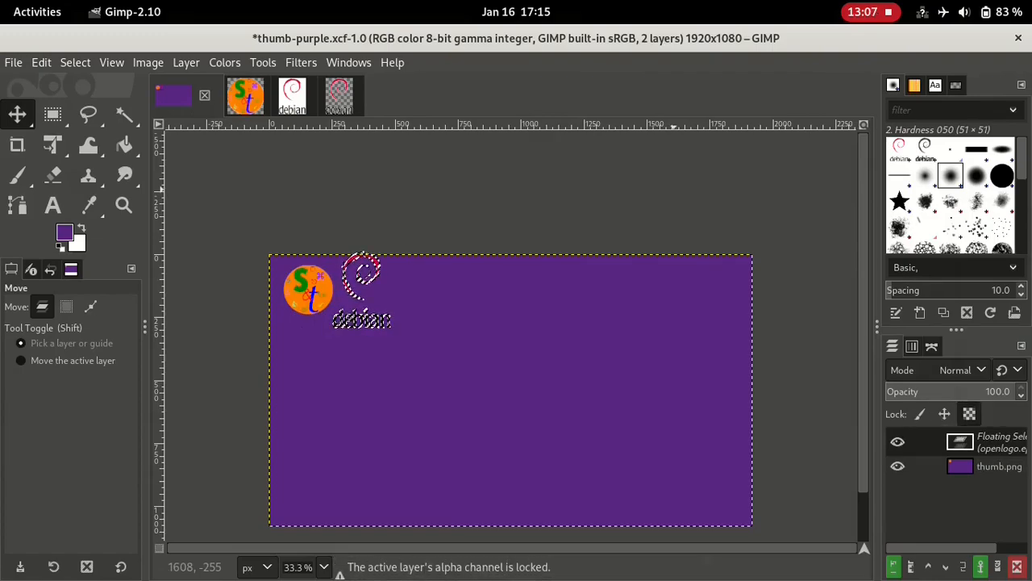
left_click(41, 62)
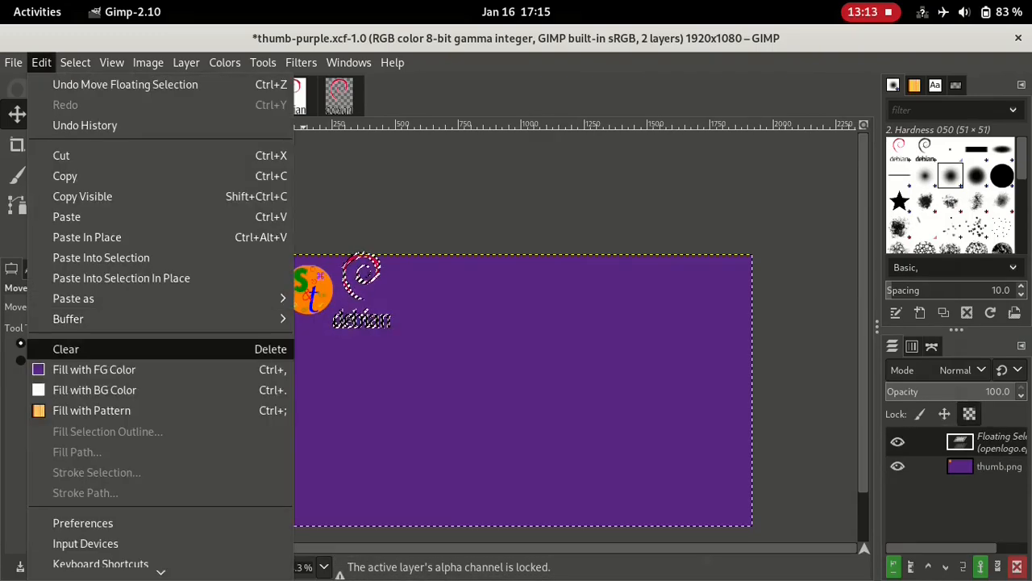
left_click(48, 347)
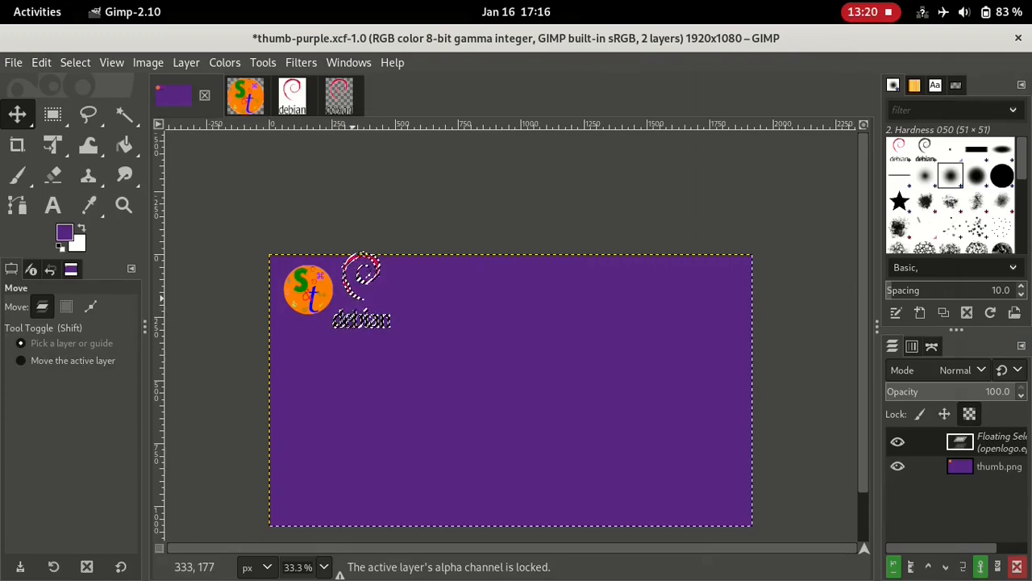
- Undo the Debian logo's move and paste in the purple thumbnail
left_click(353, 298)
left_click(41, 62)
left_click(105, 84)
left_click(41, 62)
left_click(105, 84)
left_click(41, 62)
left_click(105, 85)
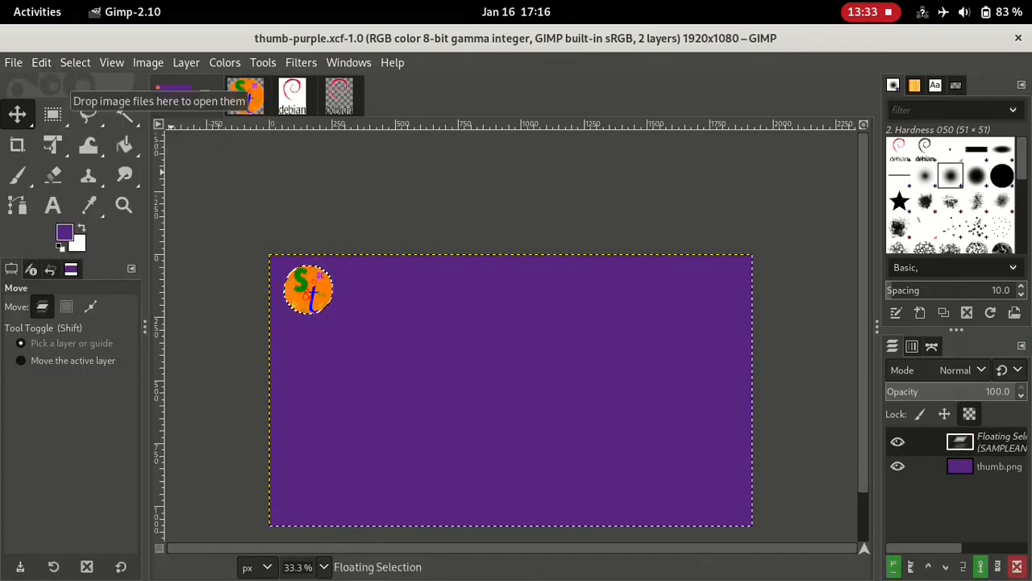
- Close the openlogo.xcf.gz and openlogo.eps images
left_click(292, 96)
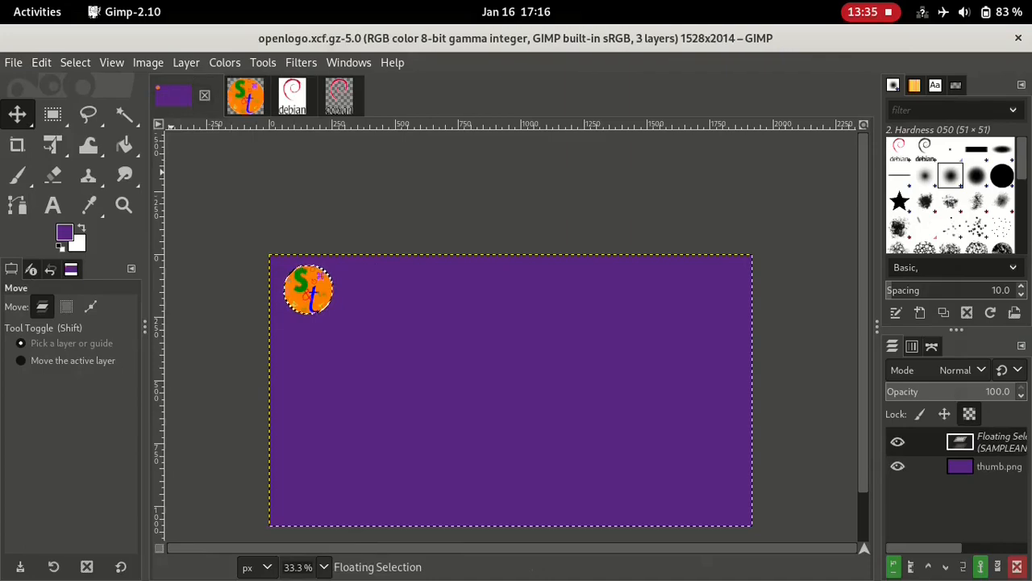
left_click(297, 96)
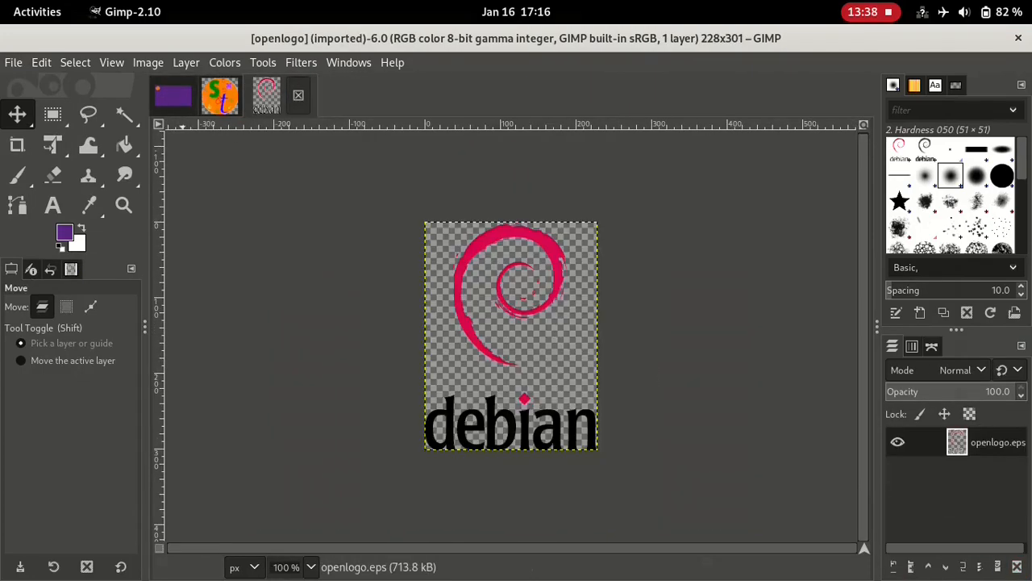
left_click(298, 95)
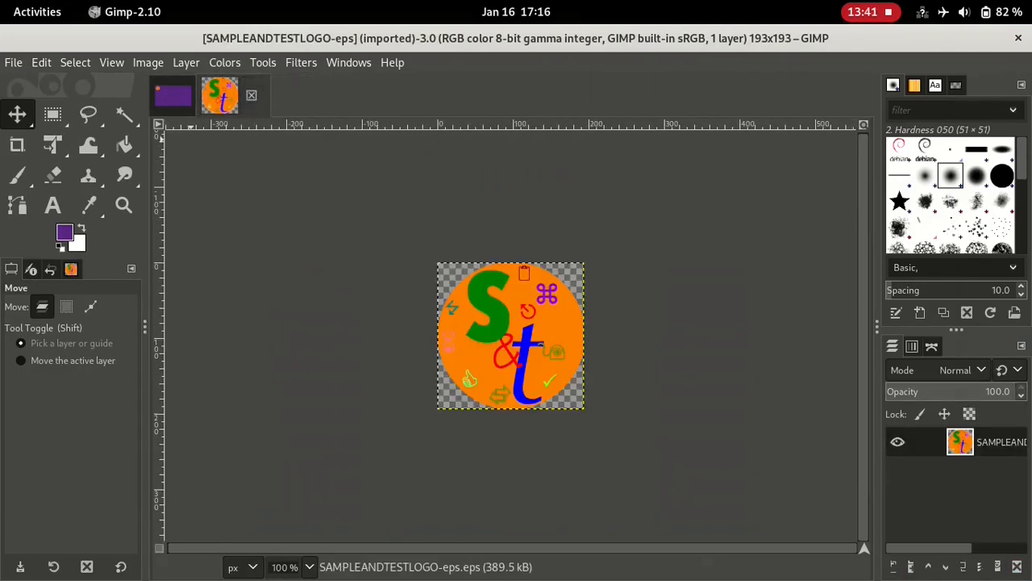
- Switch to Files and open openlogo.eps from Downloads with GNU Image Manipulation Program
left_click(37, 11)
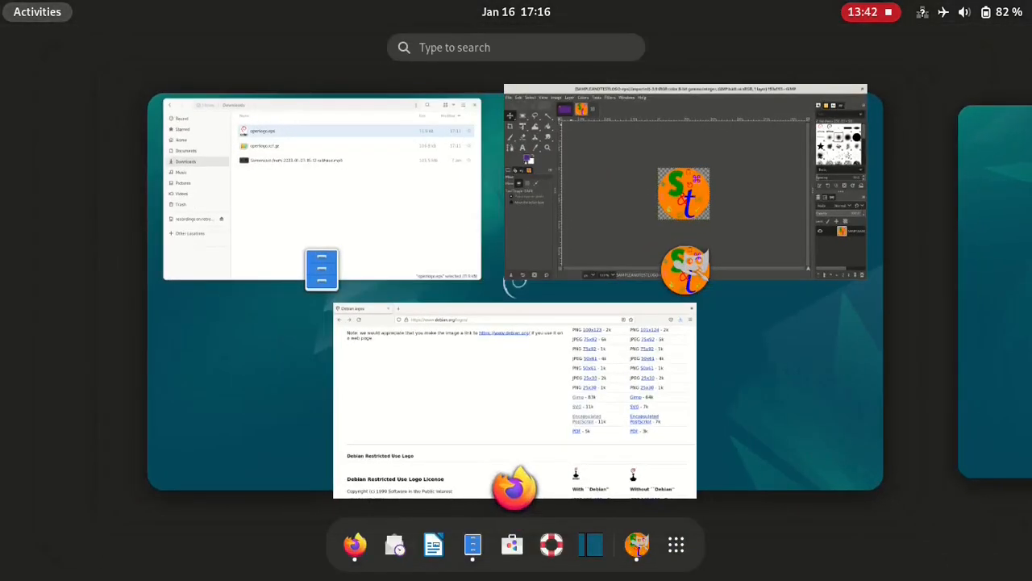
left_click(305, 186)
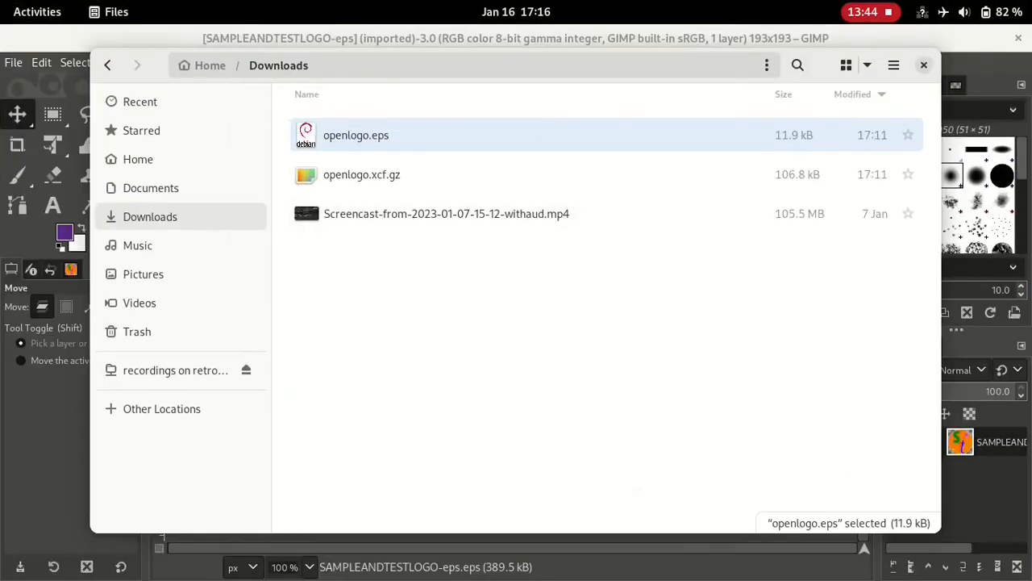
right_click(347, 137)
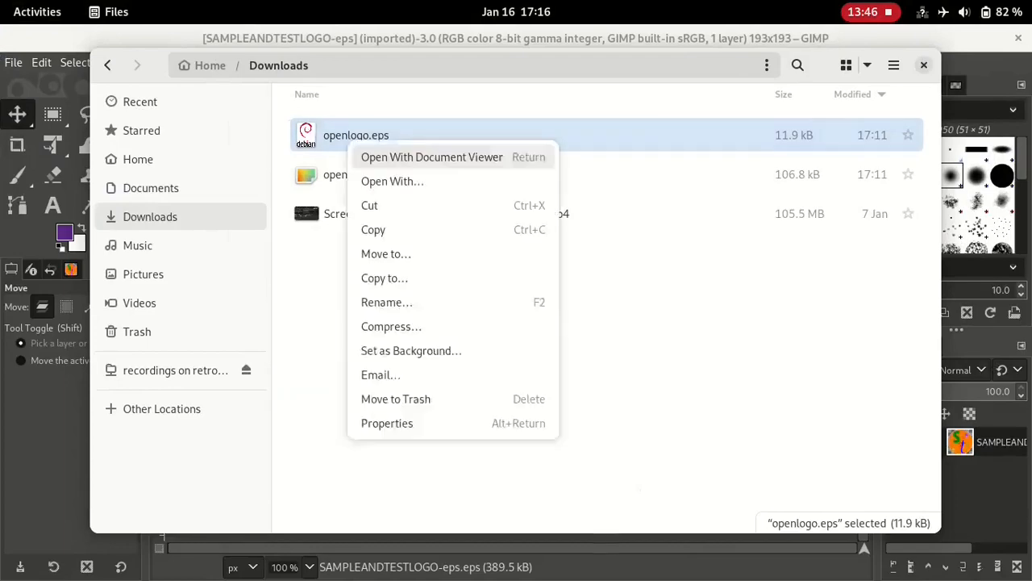
left_click(392, 180)
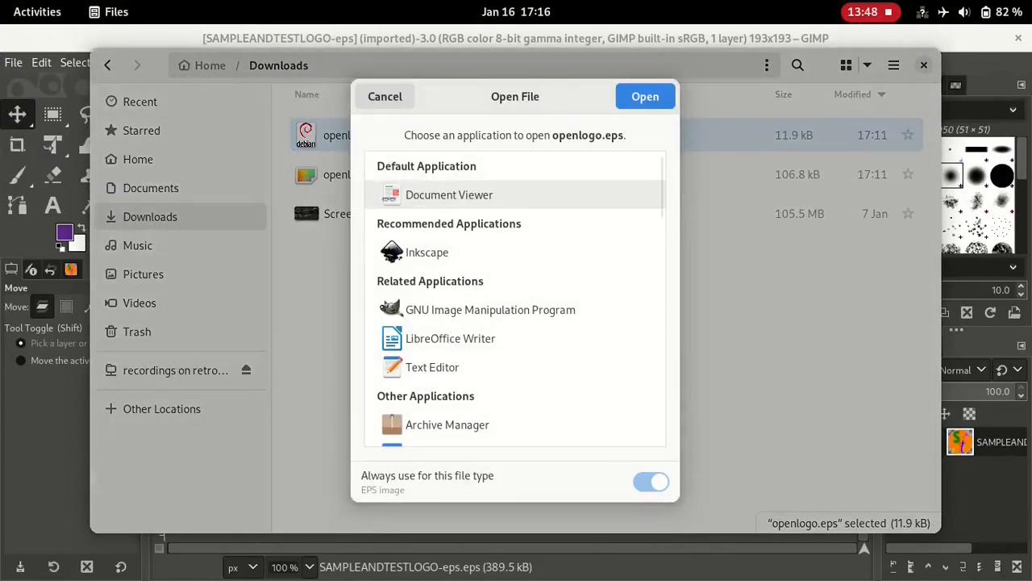
left_click(490, 309)
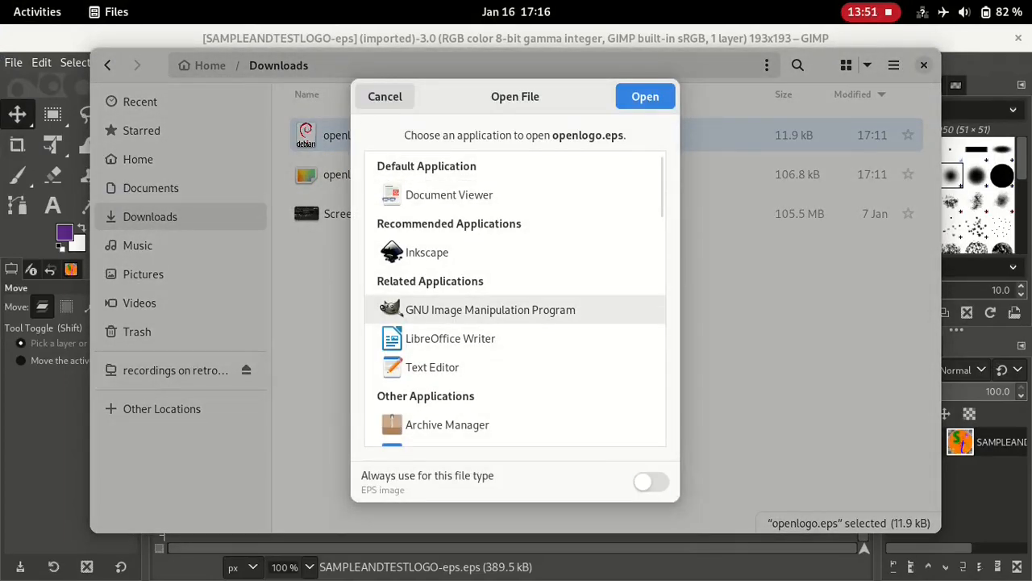
left_click(651, 95)
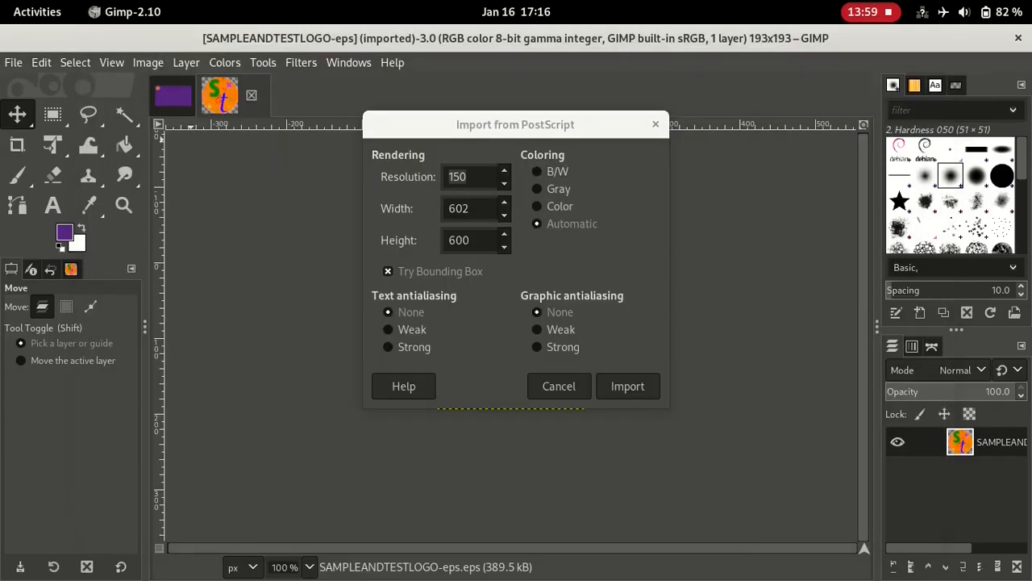
- Enter a new width and height for the PostScript import of openlogo.eps
double_click(458, 209)
type("1")
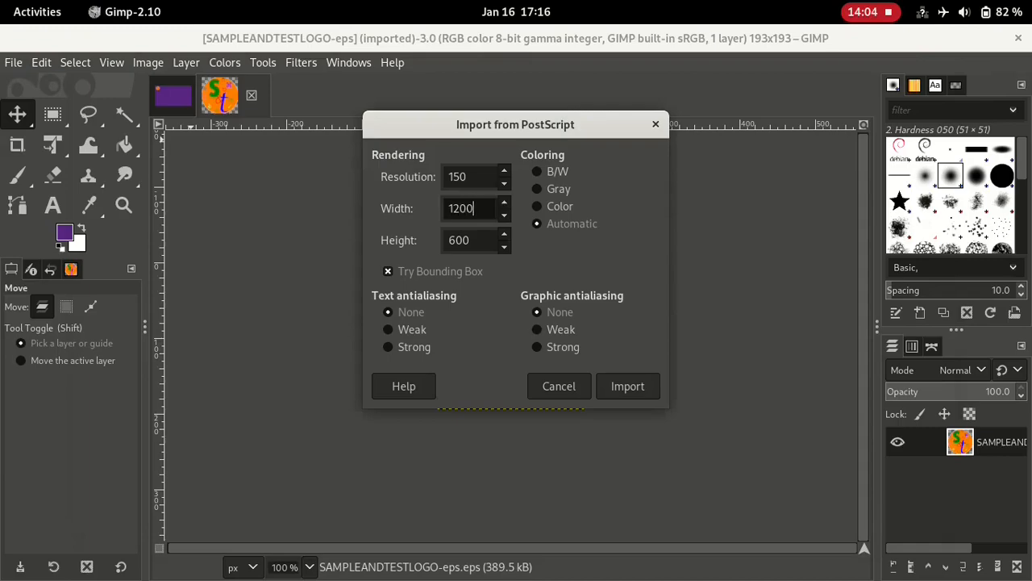
type("200")
key("BackSpace")
key("BackSpace")
key("BackSpace")
type("50")
key("Tab")
type("1")
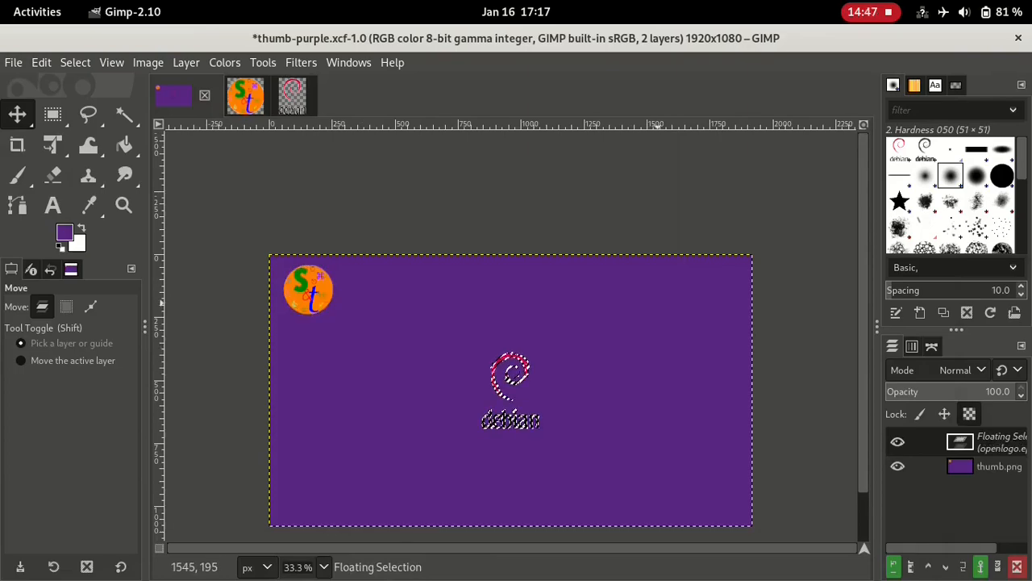
- Anchor the floating Debian logo onto the purple thumbnail layer
key("ctrl+h")
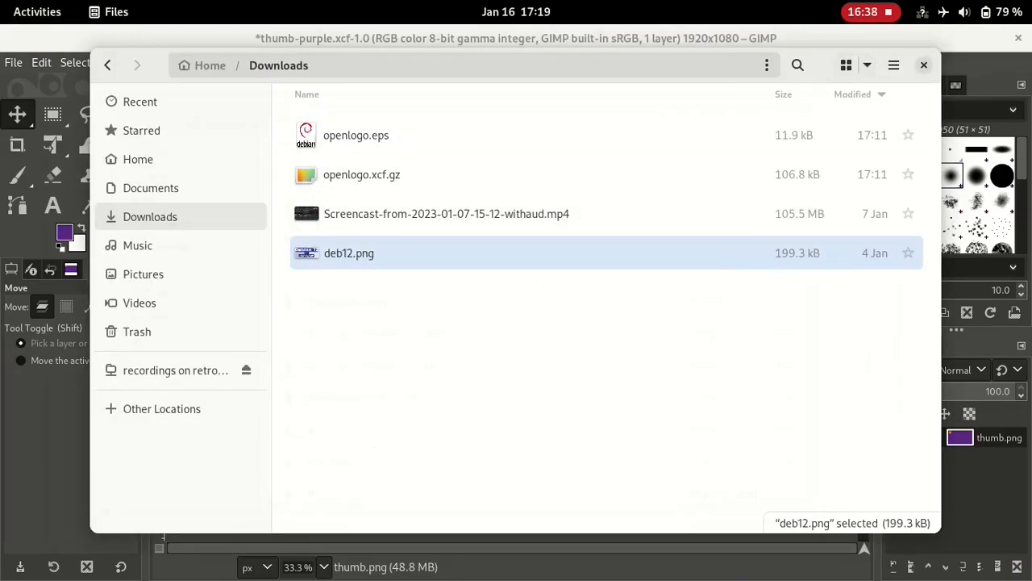
- Open deb12.png from the Downloads folder with GNU Image Manipulation Program
right_click(337, 261)
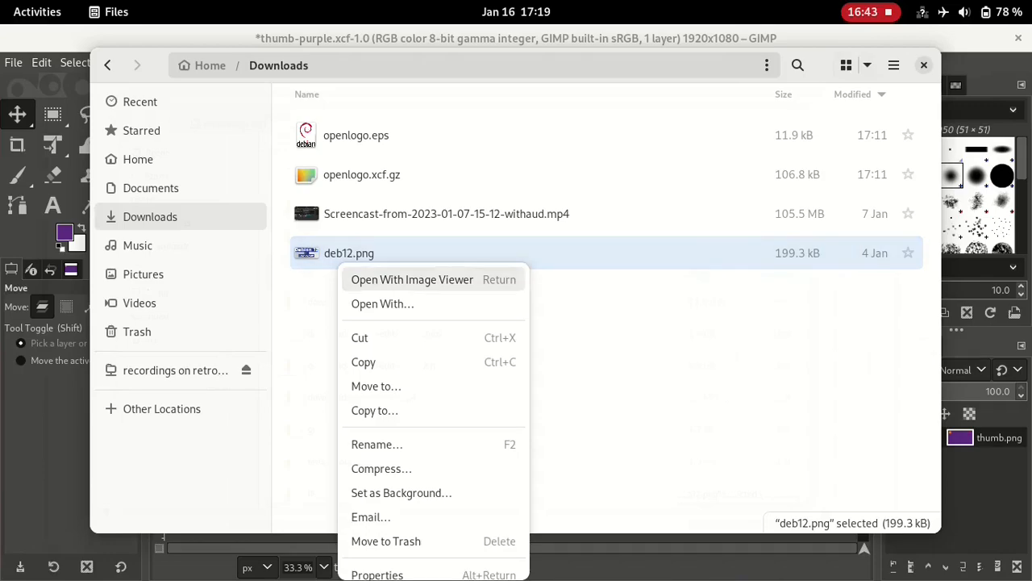
left_click(383, 304)
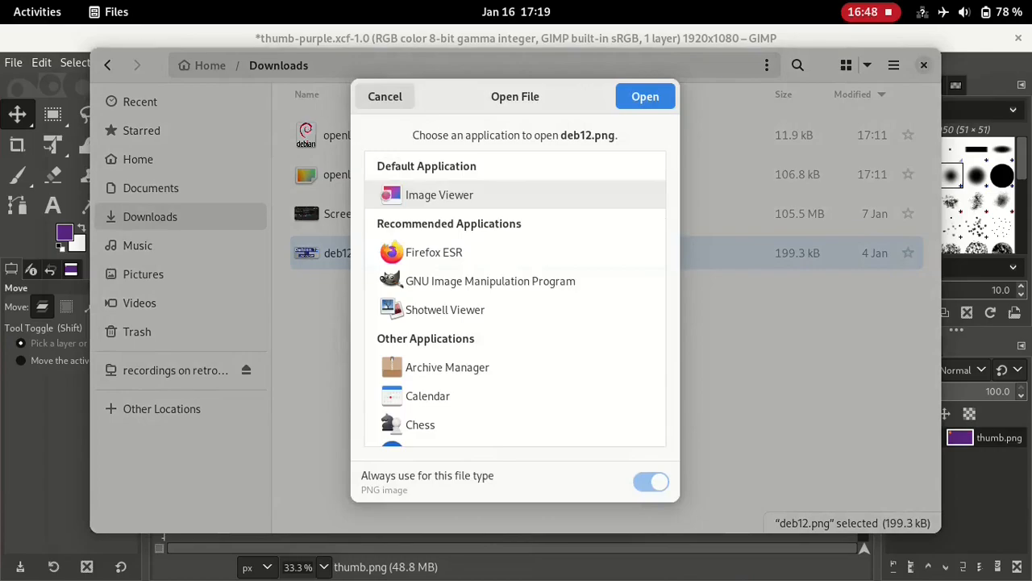
left_click(491, 281)
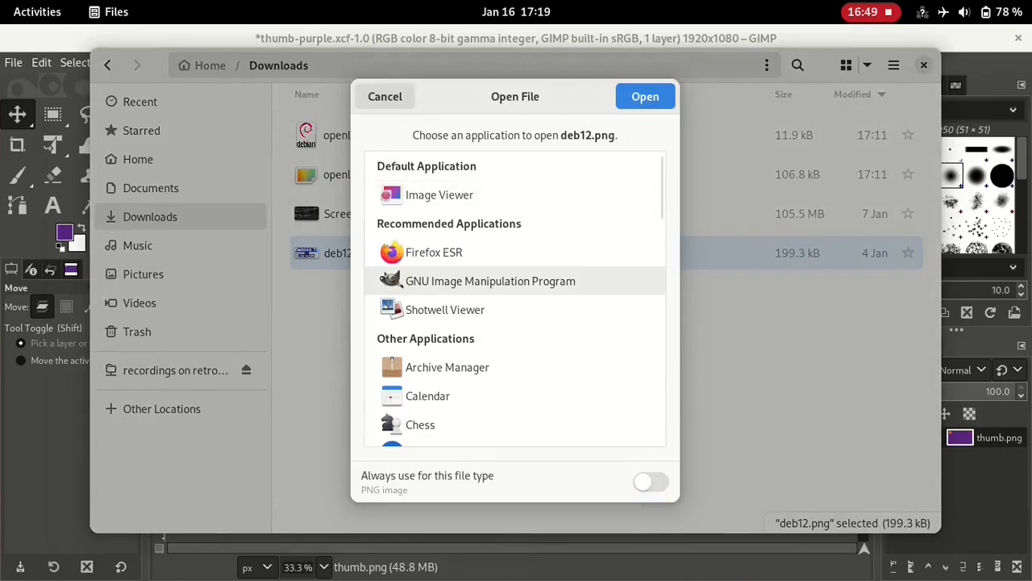
left_click(645, 96)
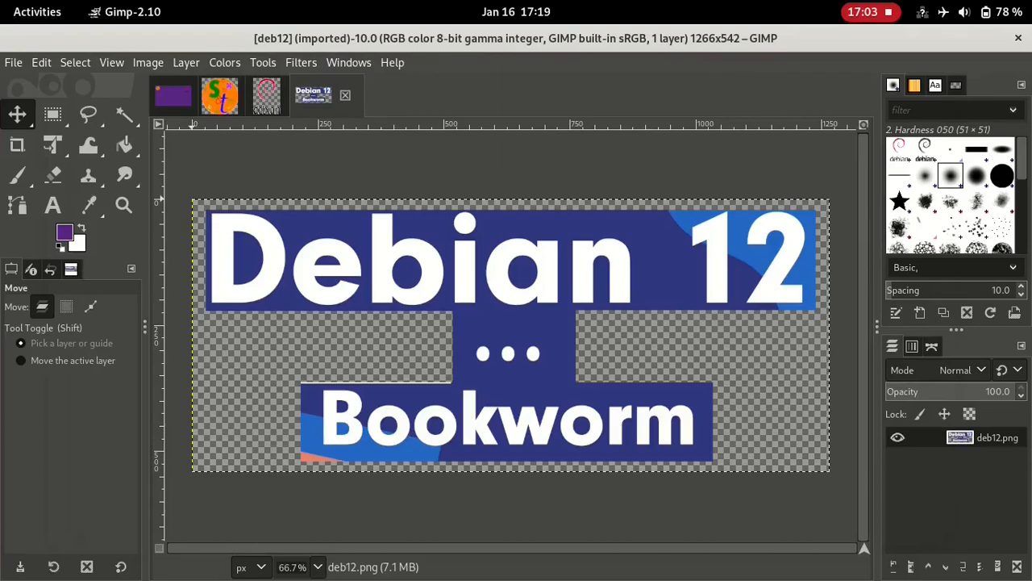
- Copy the deb12.png layer and paste it into the purple thumbnail image
left_click(41, 62)
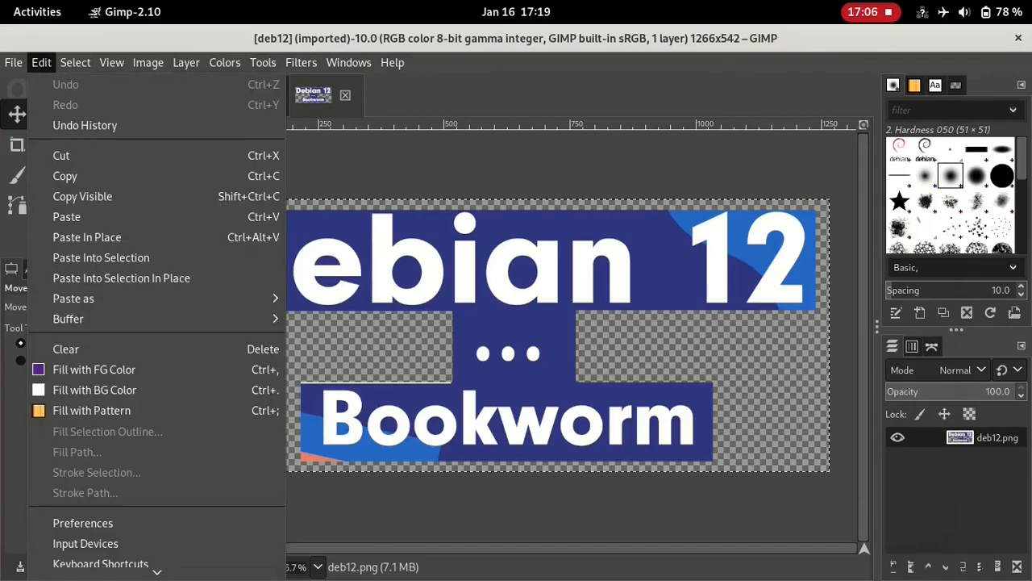
left_click(85, 176)
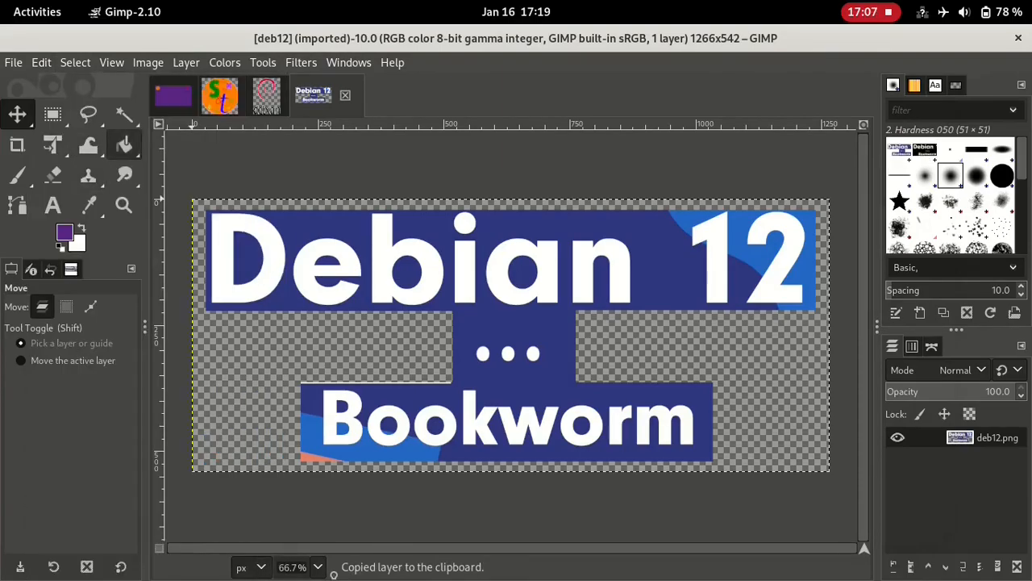
left_click(174, 96)
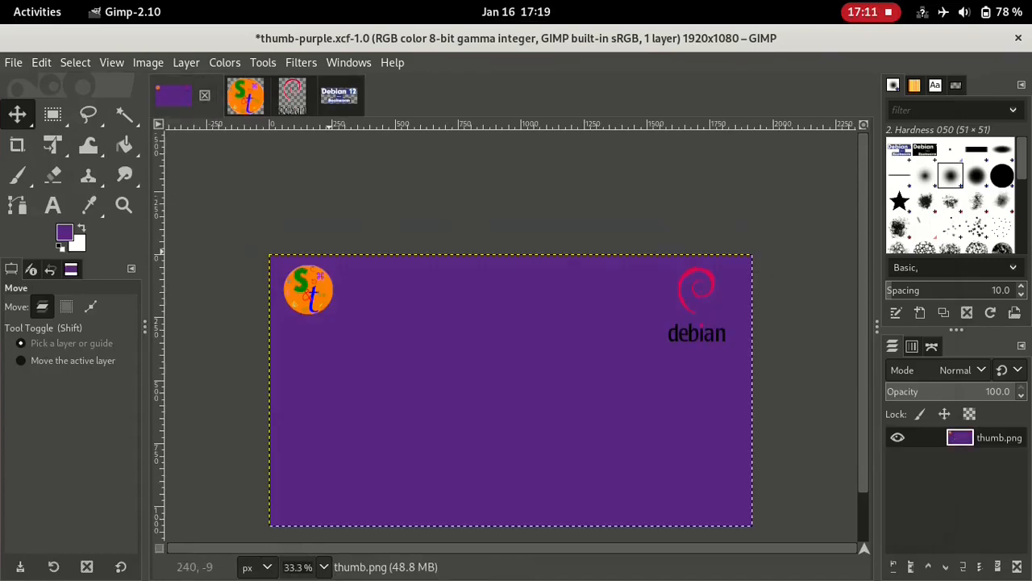
key("ctrl+v")
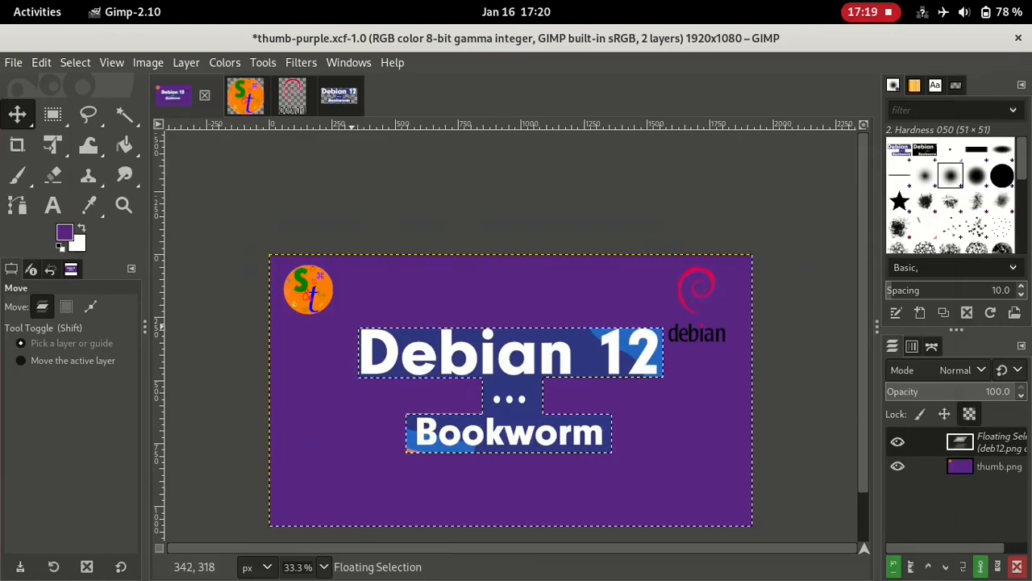
- Move the floating Debian 12 Bookworm title toward the canvas's left edge and slightly down, below the channel logo
key("Left")
key("Left")
key("Left")
key("Left")
key("Left")
key("Left")
key("Left")
key("Left")
key("Left")
key("Left")
key("Left")
key("Left")
key("Left")
key("Left")
key("Left")
key("Left")
key("Left")
key("Left")
key("Left")
key("Left")
key("Left")
key("Left")
key("Left")
key("Left")
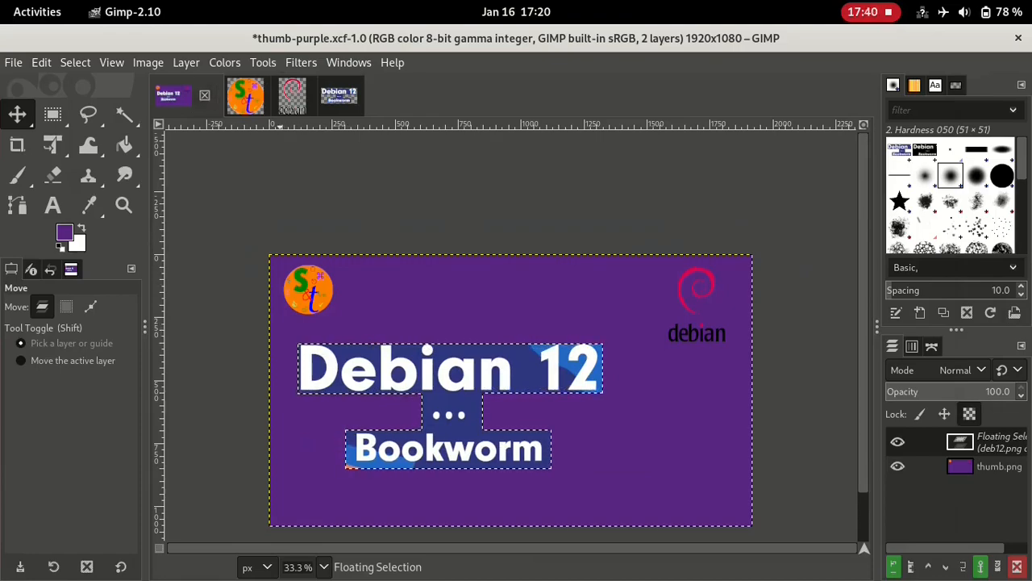
- Scale the floating Debian 12 Bookworm title to 120 percent with Cubic interpolation
key("alt+l")
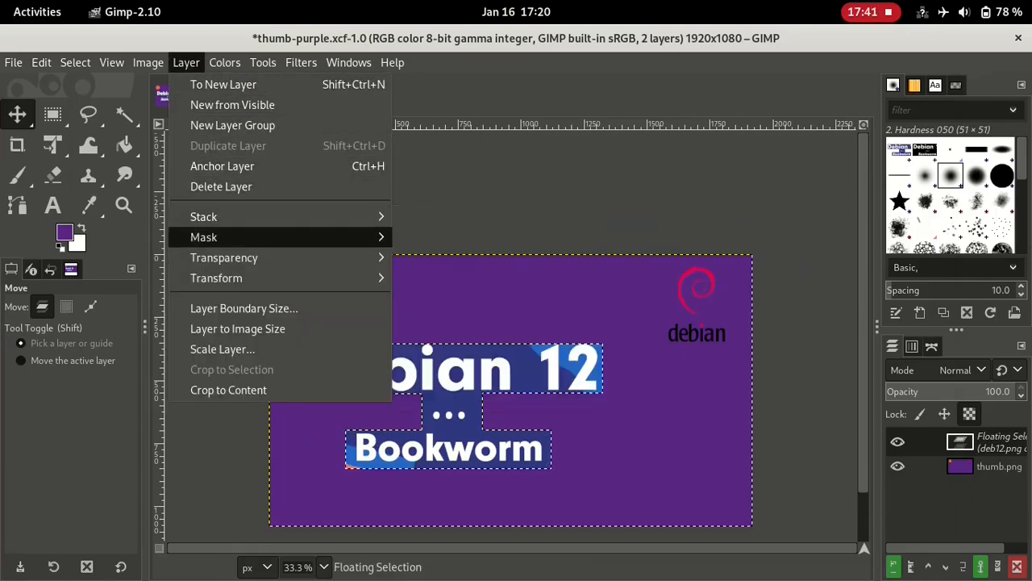
left_click(298, 350)
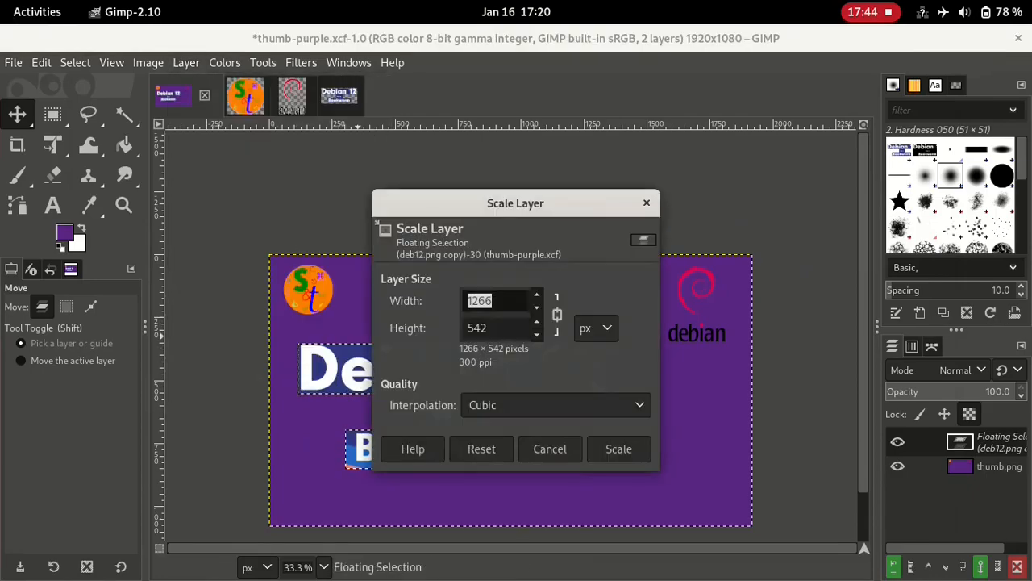
left_click(597, 329)
key("Down")
key("Return")
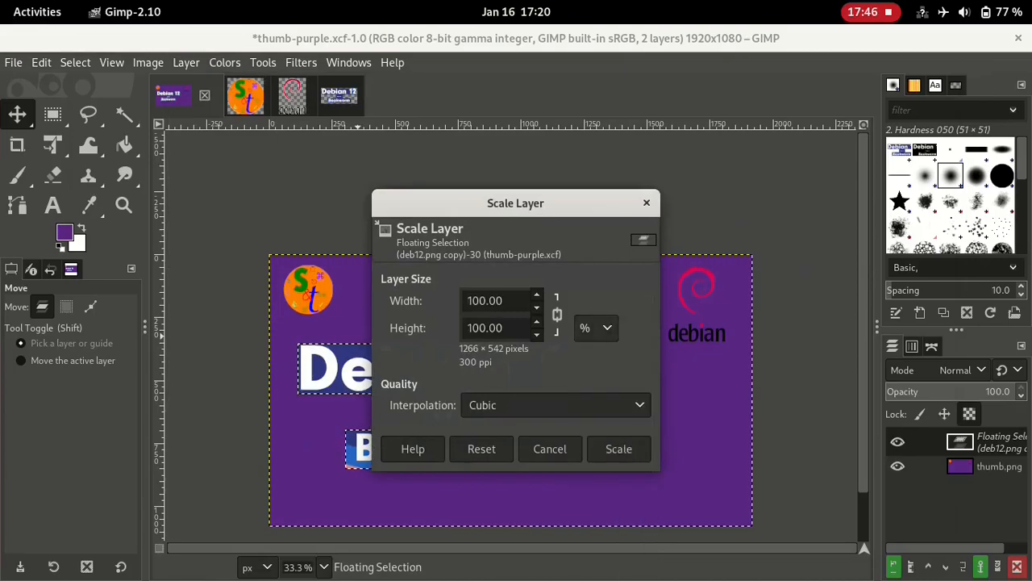
key("shift+Left")
key("shift+Left")
key("shift+Left")
key("shift+Left")
key("shift+Left")
key("shift+Left")
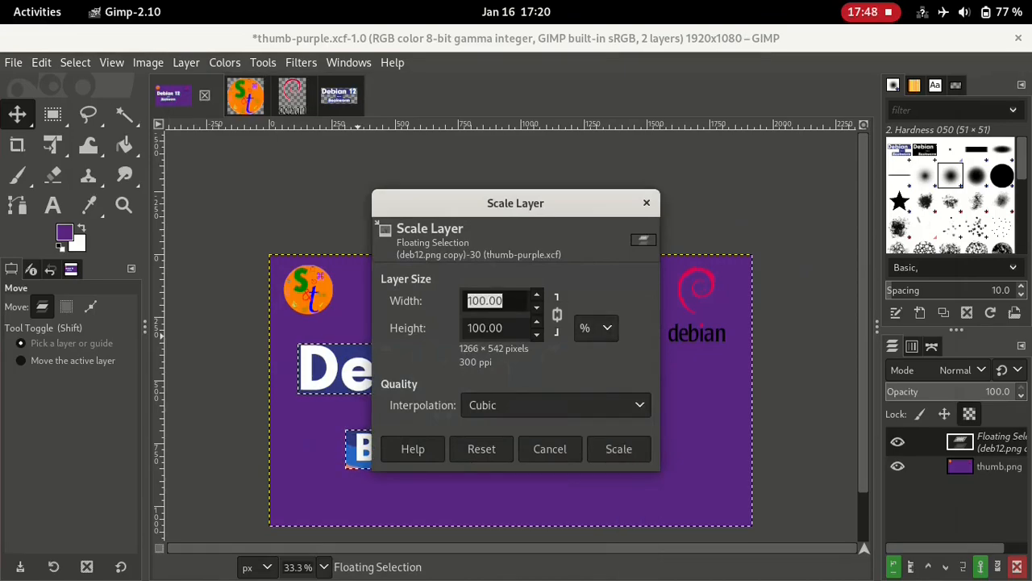
type("120")
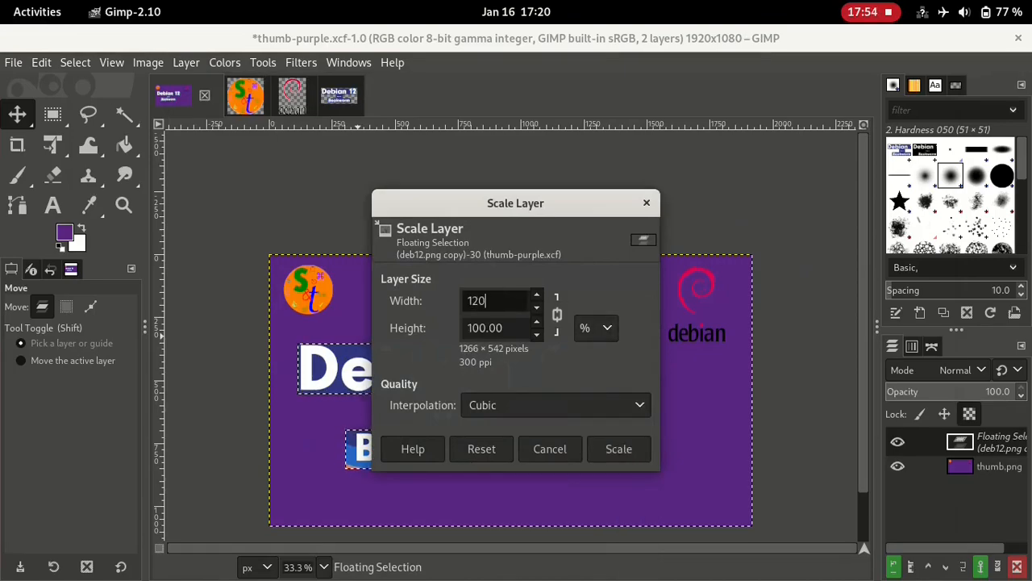
key("Return")
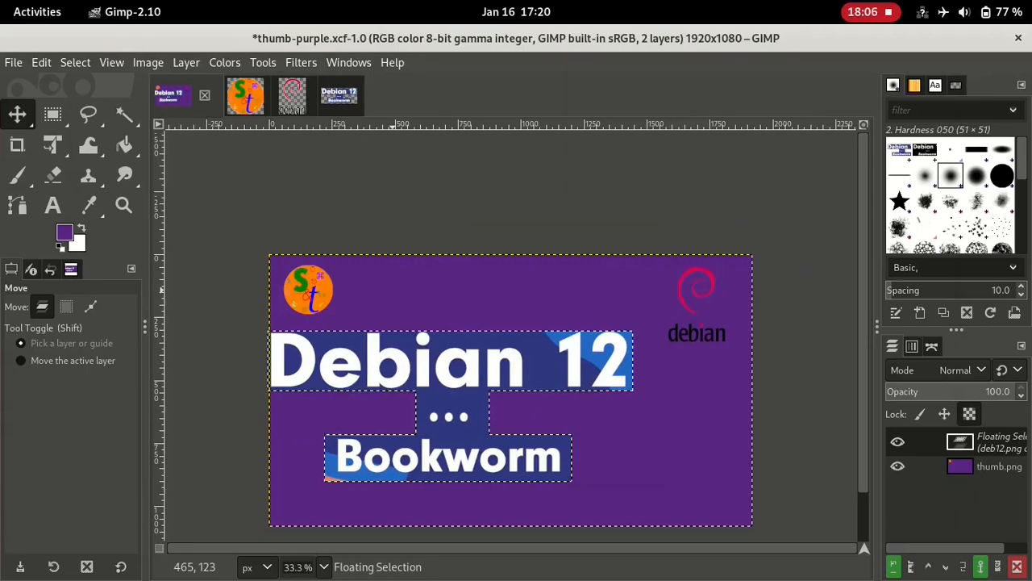
- Shift the enlarged title right and slightly up beneath the two logos, and anchor it to the thumbnail layer
key("Right")
key("Right")
key("Right")
key("Right")
key("Right")
key("Right")
key("Right")
key("Right")
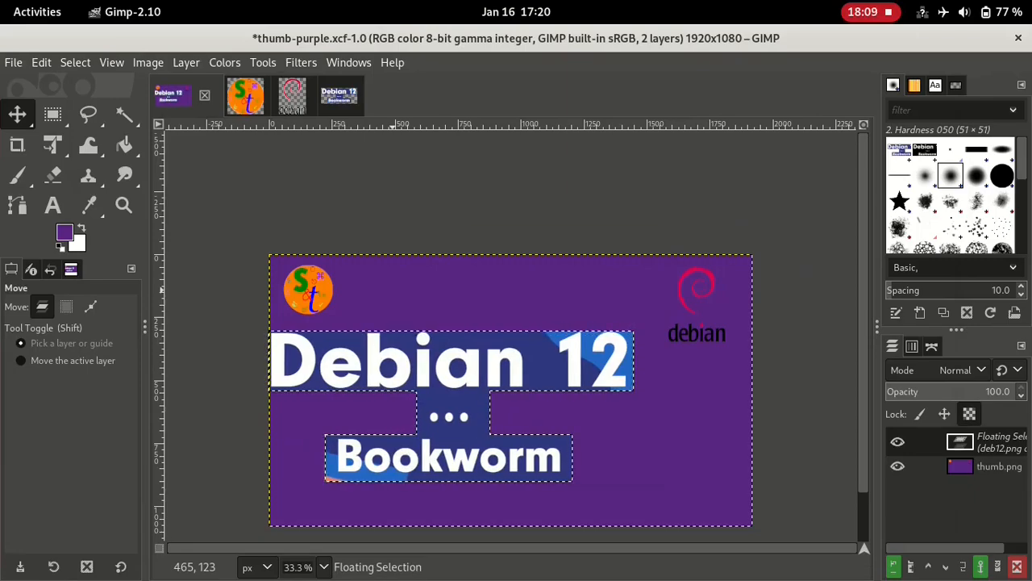
key("Right")
key("Right")
key("Right")
key("Right")
key("Right")
key("Right")
key("Right")
key("Right")
key("Right")
key("Right")
key("Right")
key("Right")
key("Right")
key("Right")
key("Right")
key("Right")
key("Right")
key("Right")
key("Right")
key("Right")
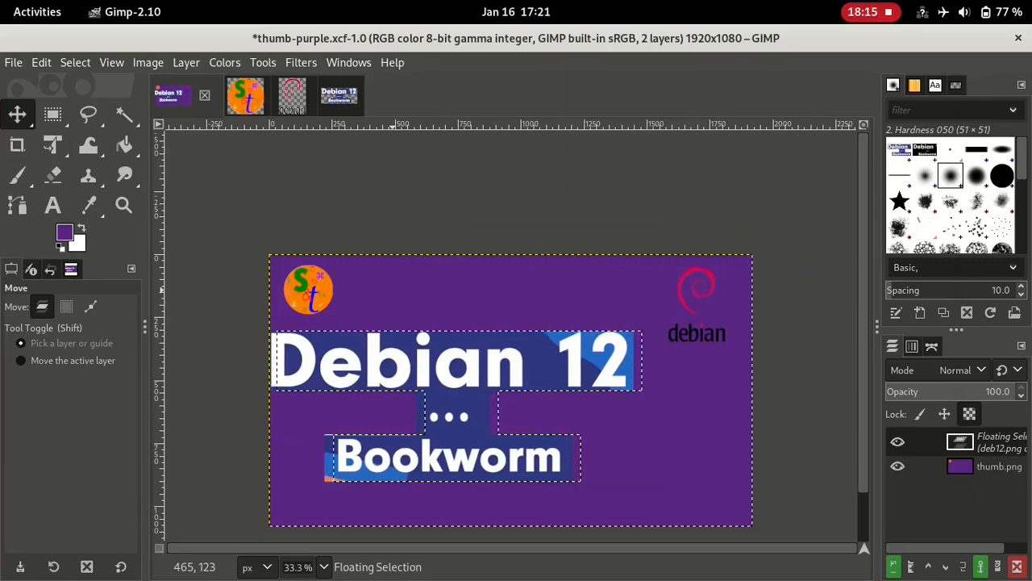
key("Right")
key("Right")
key("Right")
key("Right")
key("Right")
key("Right")
key("Right")
key("Right")
key("Right")
key("Right")
key("Right")
key("Right")
key("Right")
key("Right")
key("Right")
key("Right")
key("Right")
key("Right")
key("Right")
key("Right")
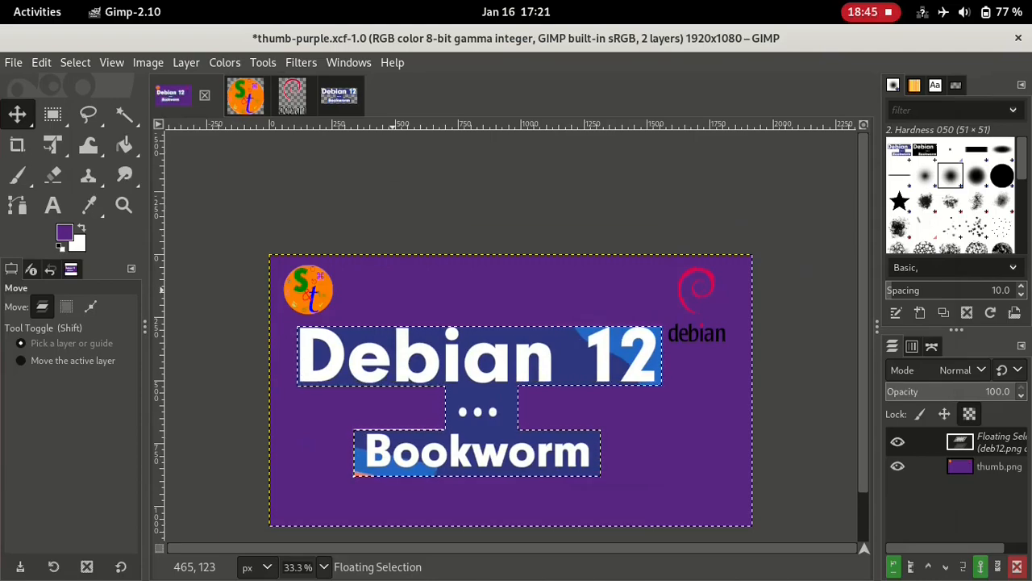
key("ctrl+h")
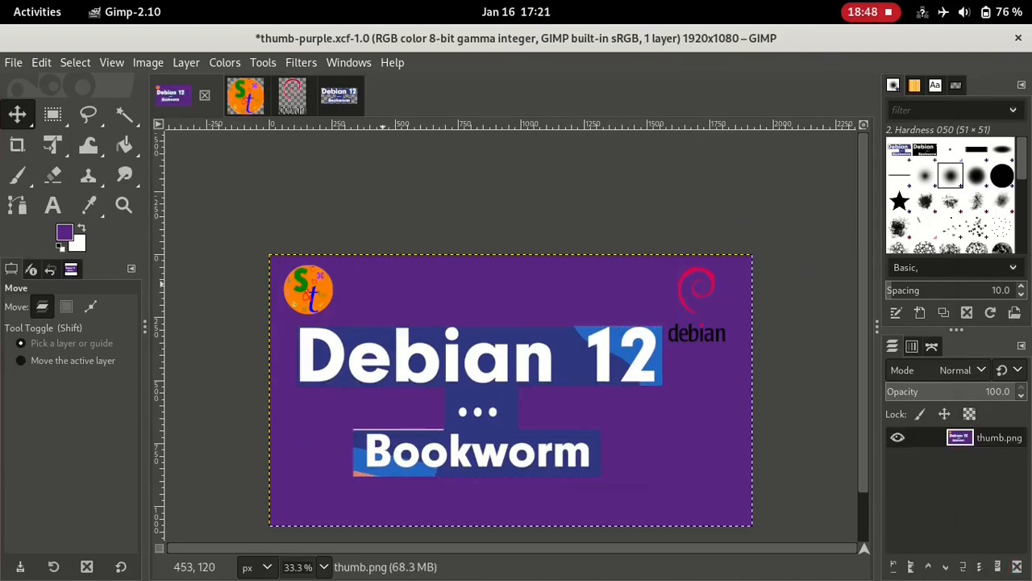
- Clear the whole thumbnail layer and refill it with the purple foreground color using Bucket Fill
left_click(41, 62)
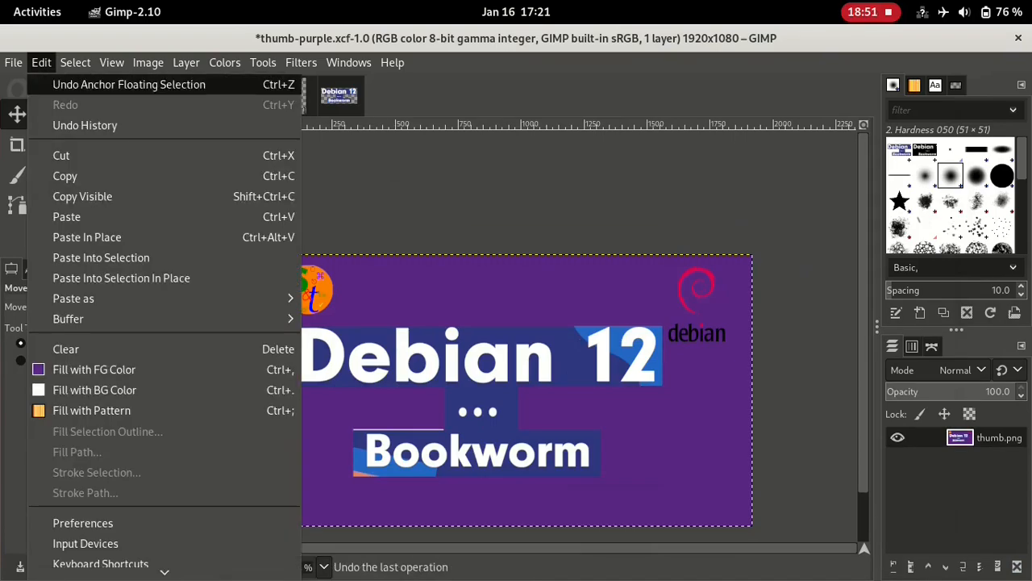
left_click(65, 349)
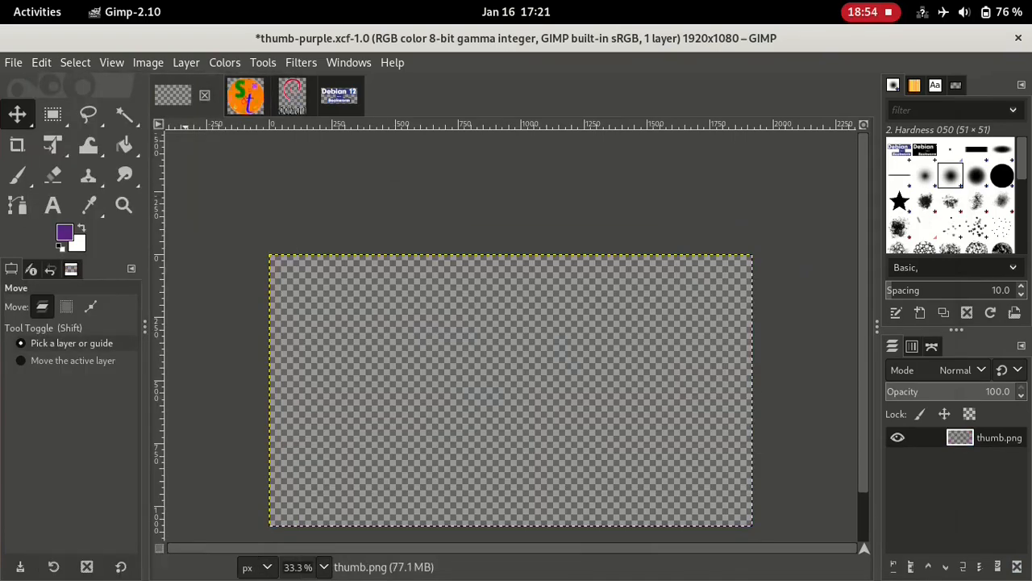
key("shift+b")
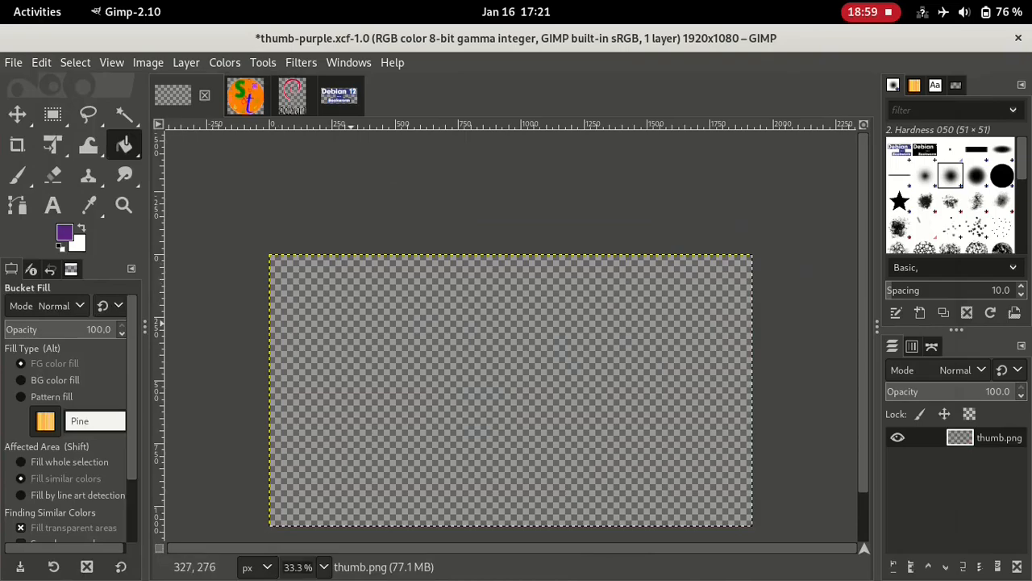
left_click(500, 342)
- Copy the deb12.png layer into the purple thumbnail again and scale the pasted title to 150 percent
left_click(339, 95)
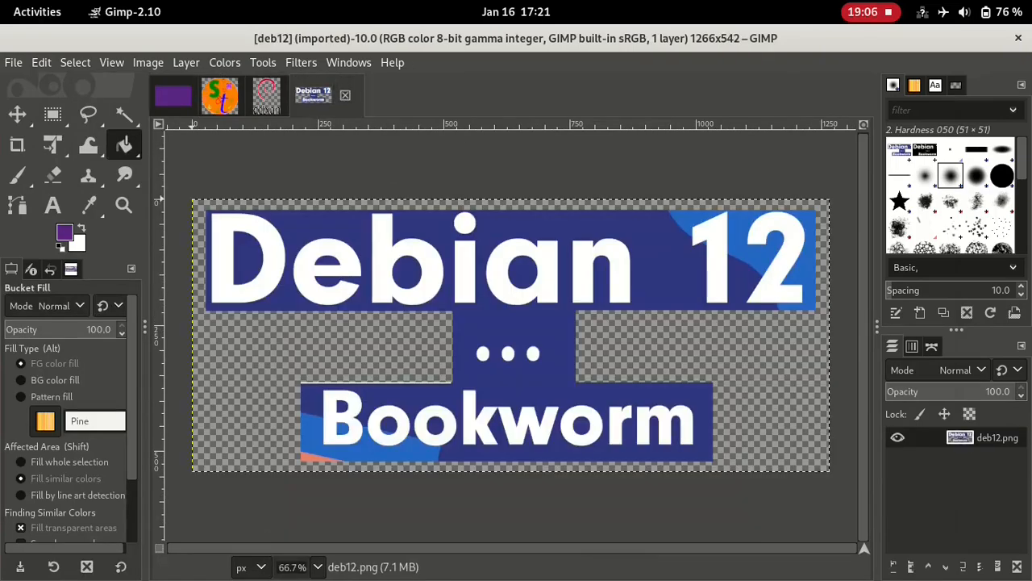
left_click(41, 63)
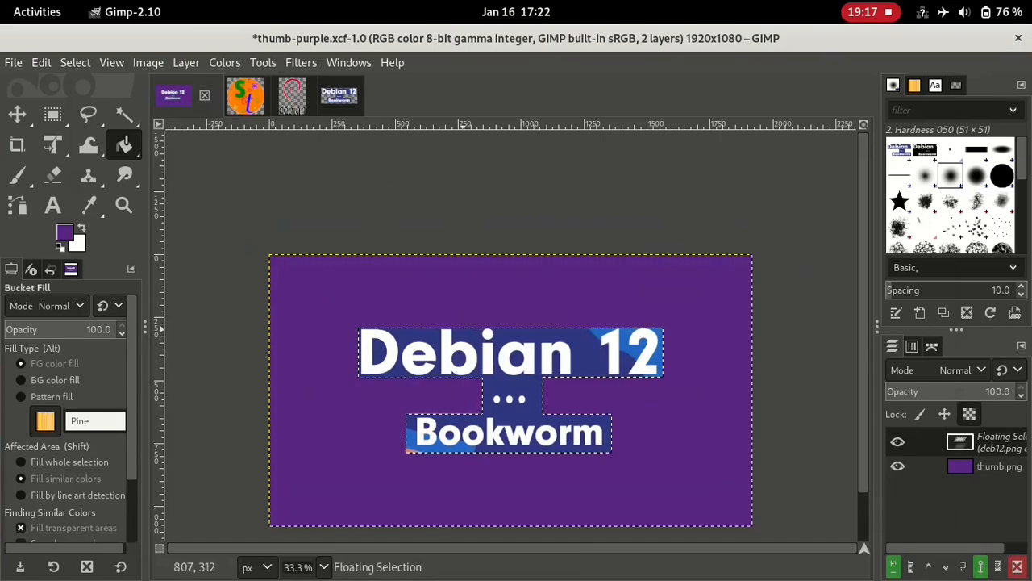
left_click(186, 62)
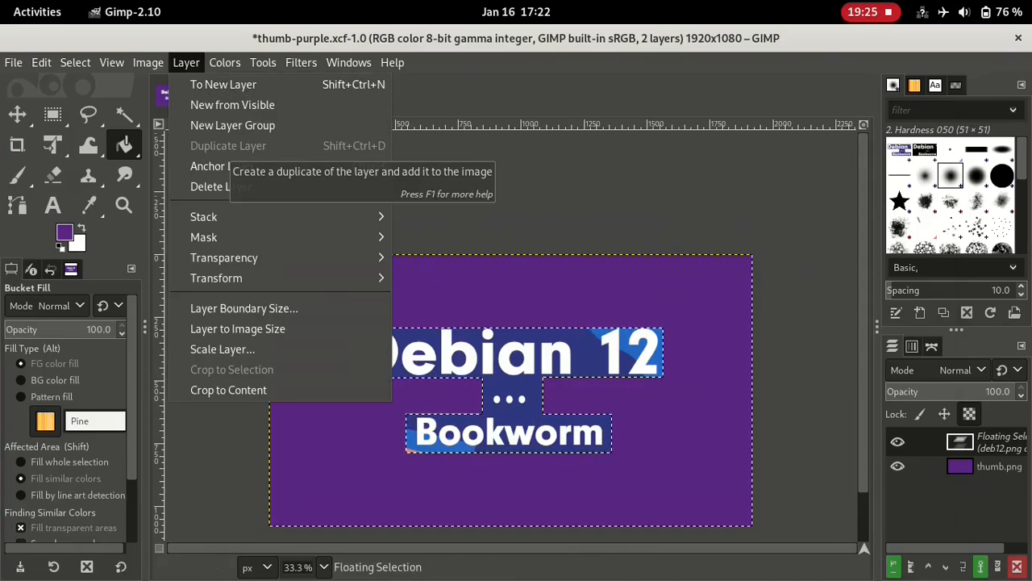
left_click(223, 348)
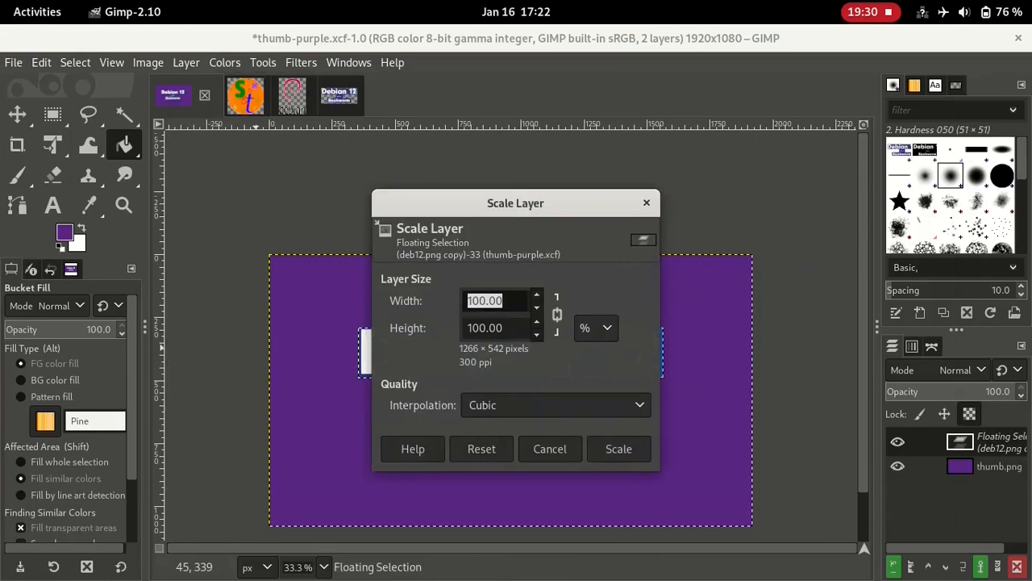
type("1")
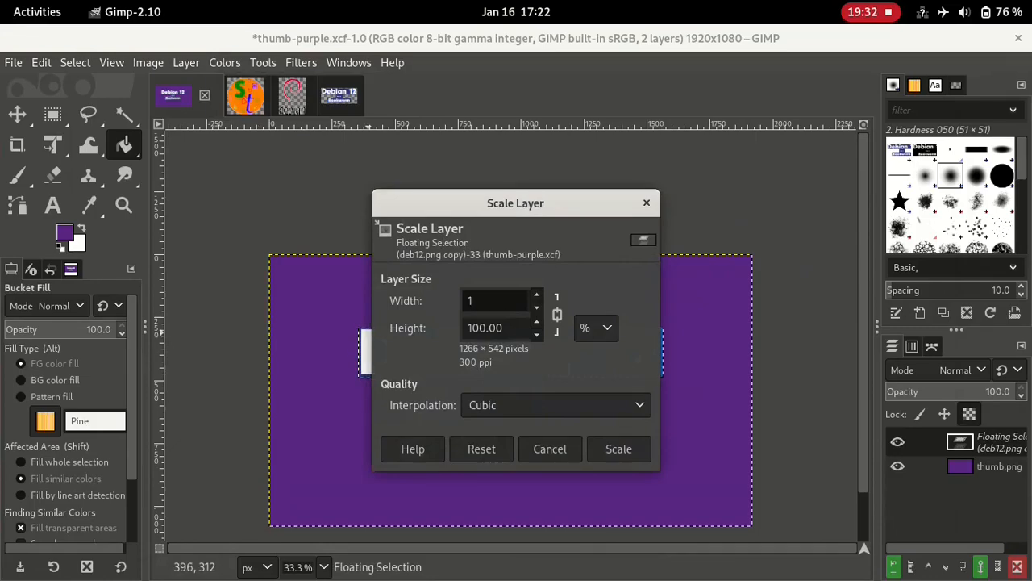
type("50")
key("Return")
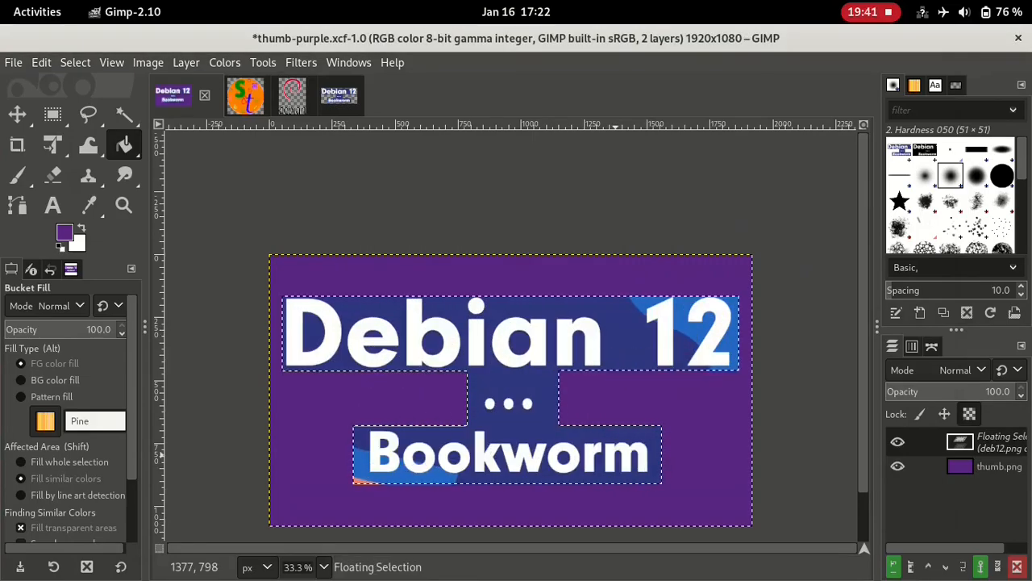
- Move the enlarged title up with the Move tool until it sits just below the canvas's upper edge
key("m")
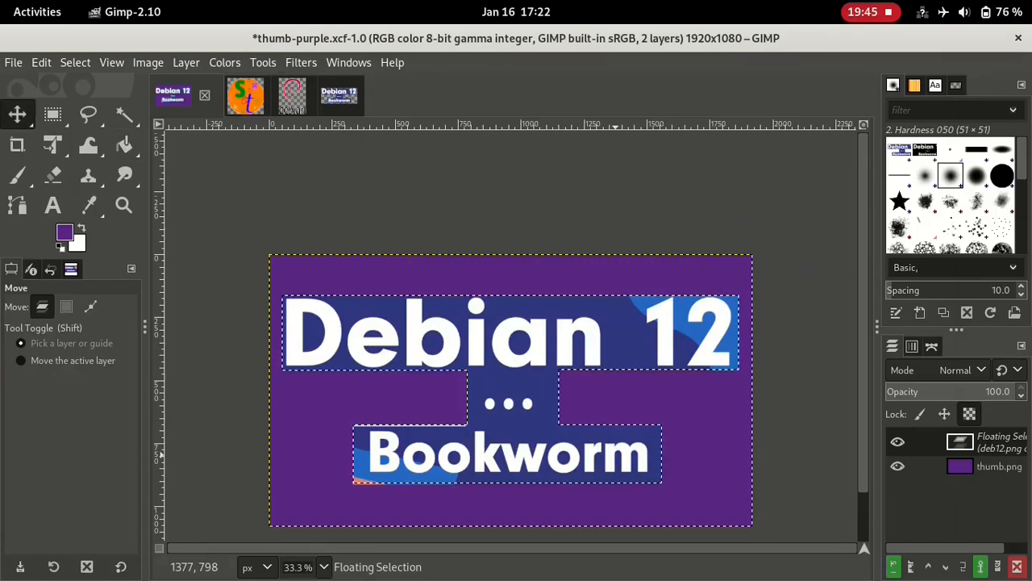
key("Up")
key("Up")
key("Up")
key("Up")
key("Up")
key("Up")
key("Up")
key("Up")
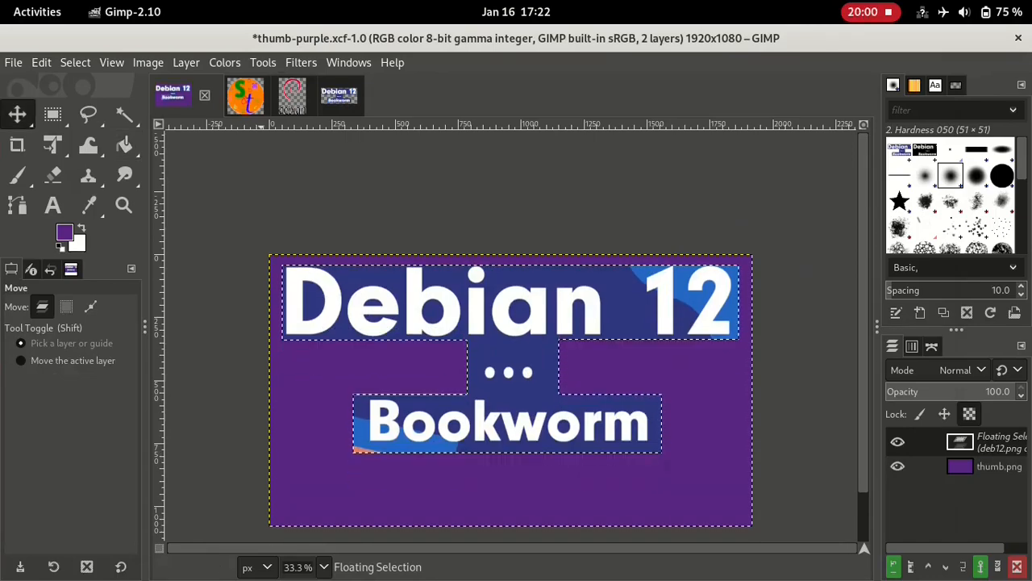
- Copy the orange channel logo layer and paste it into the thumbnail, placed to the left of the Bookworm text
left_click(246, 96)
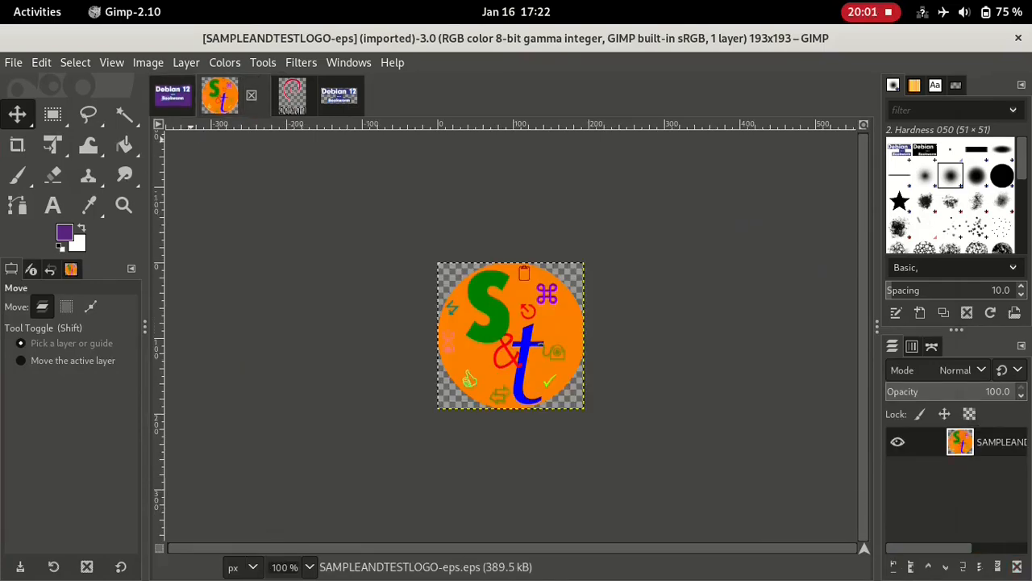
key("ctrl+c")
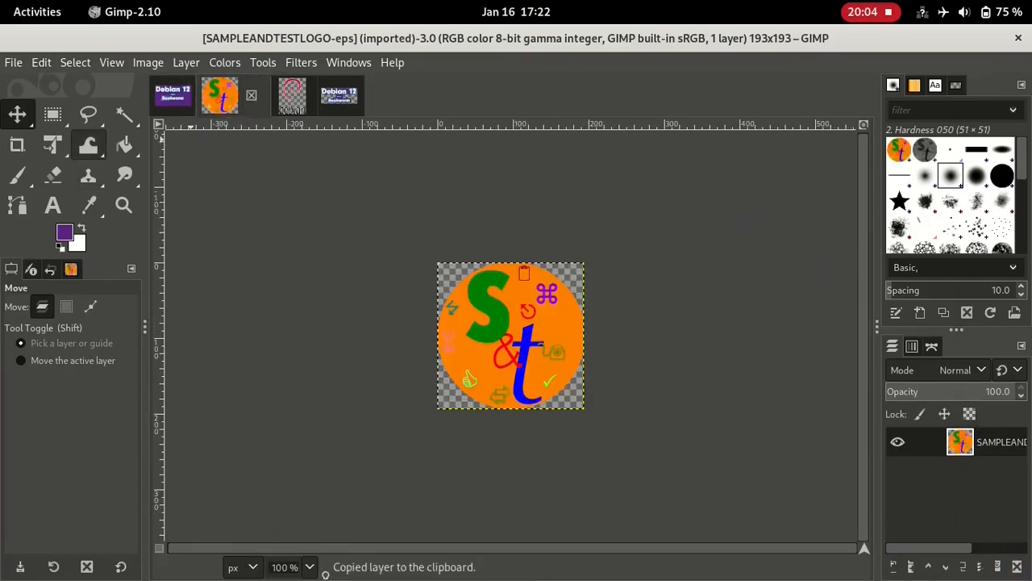
left_click(172, 95)
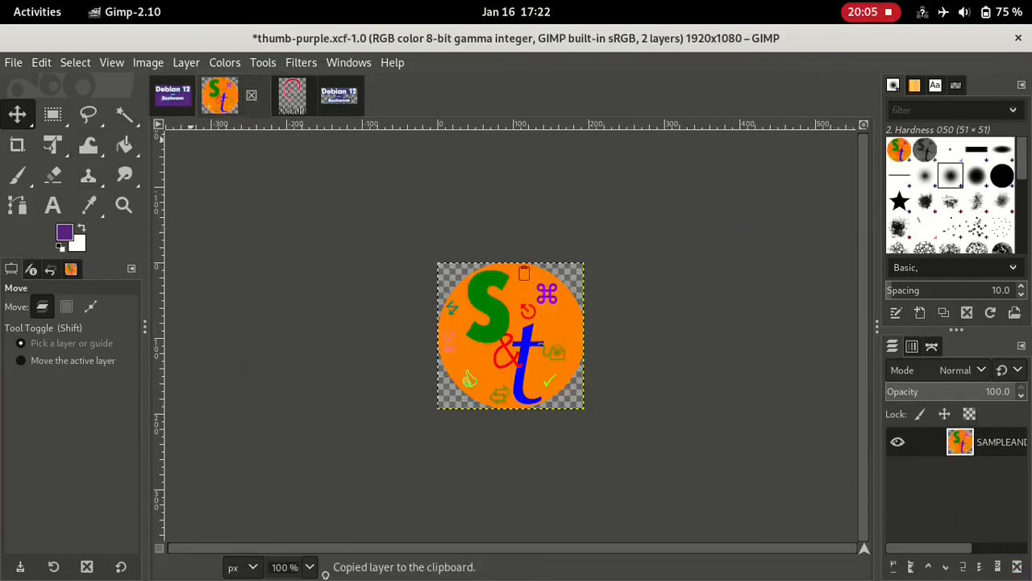
key("ctrl+v")
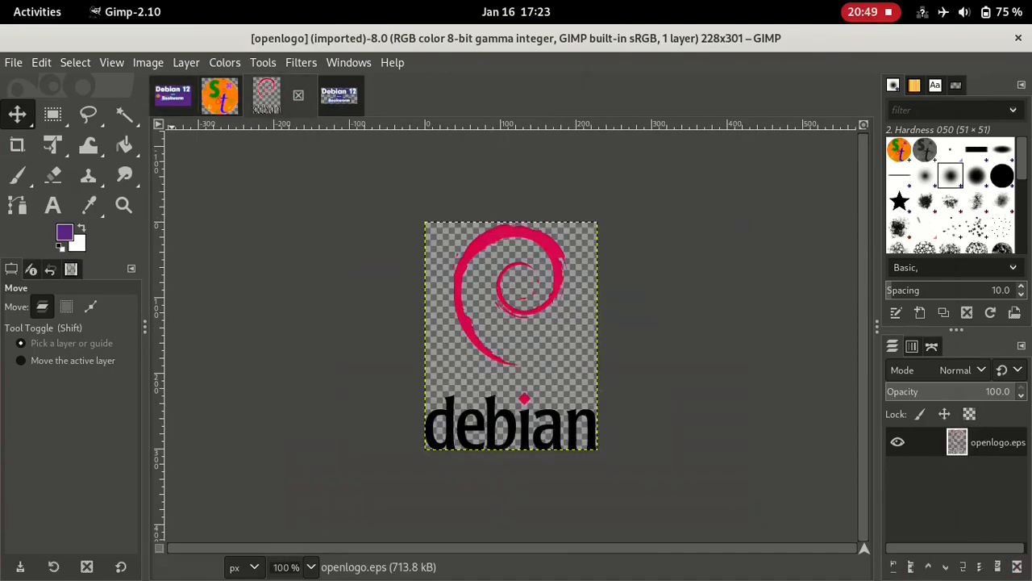
- Copy the openlogo.eps layer into the thumbnail, place it to the right of the Bookworm text and anchor it
key("alt+e")
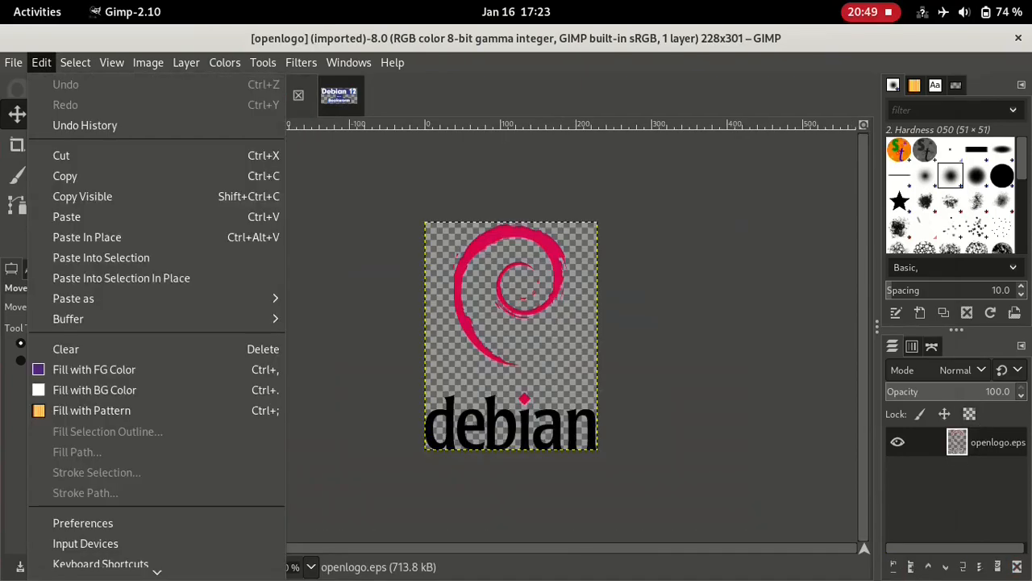
key("c")
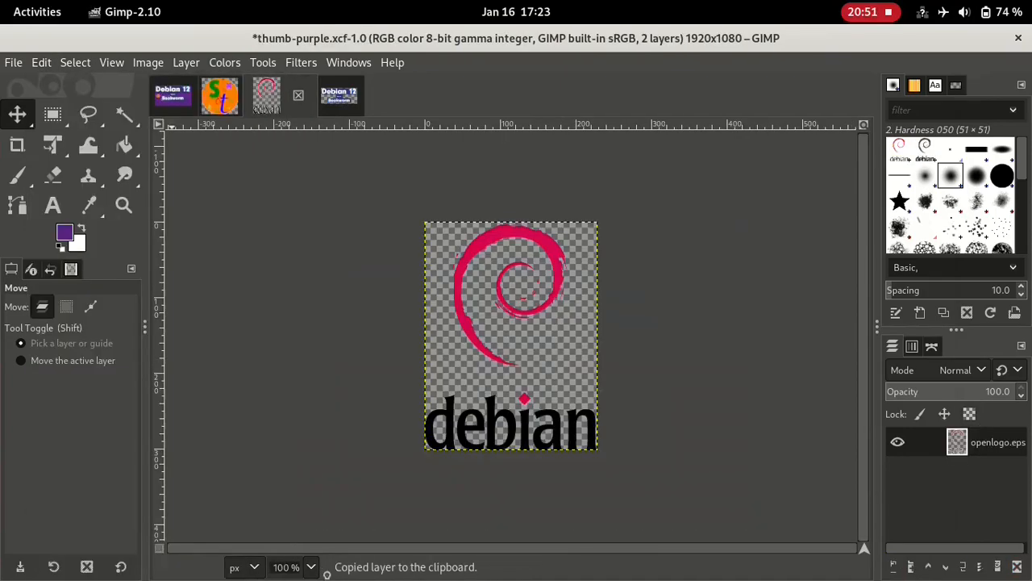
key("alt+1")
key("ctrl+v")
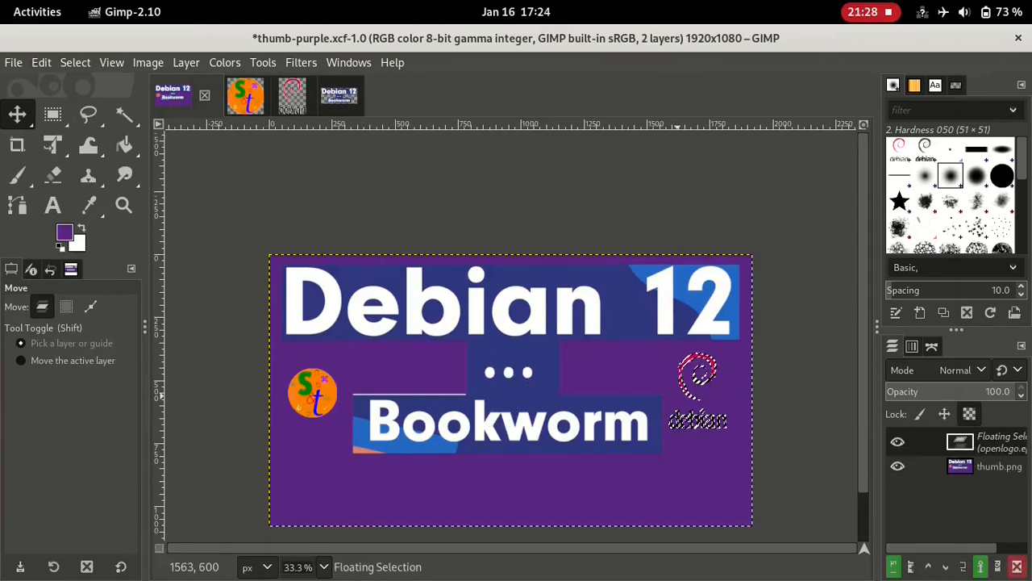
left_click(621, 381)
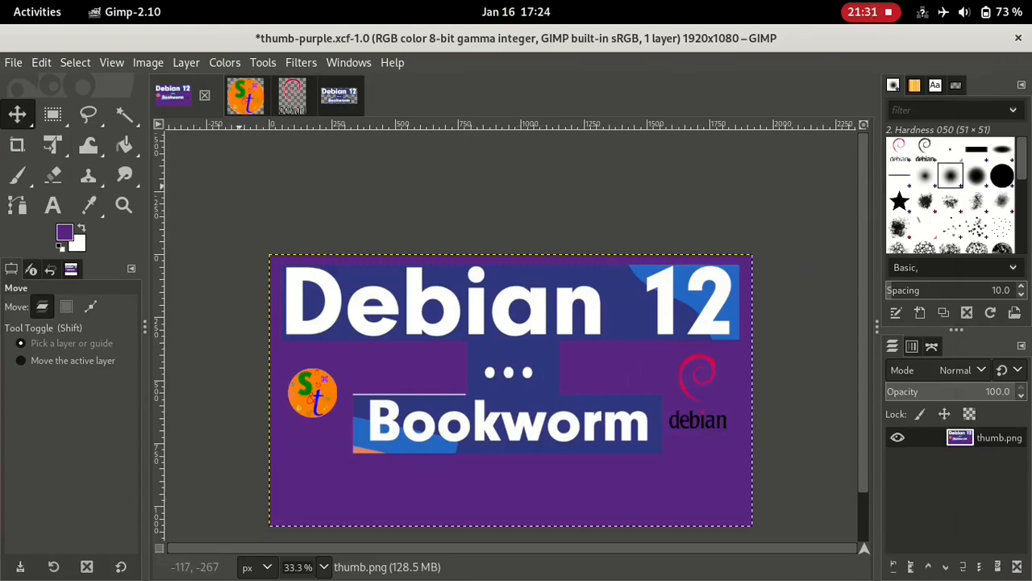
- Save the thumbnail as a new GIMP file named thumb-deb12temp.xcf in the thumbs folder
left_click(14, 63)
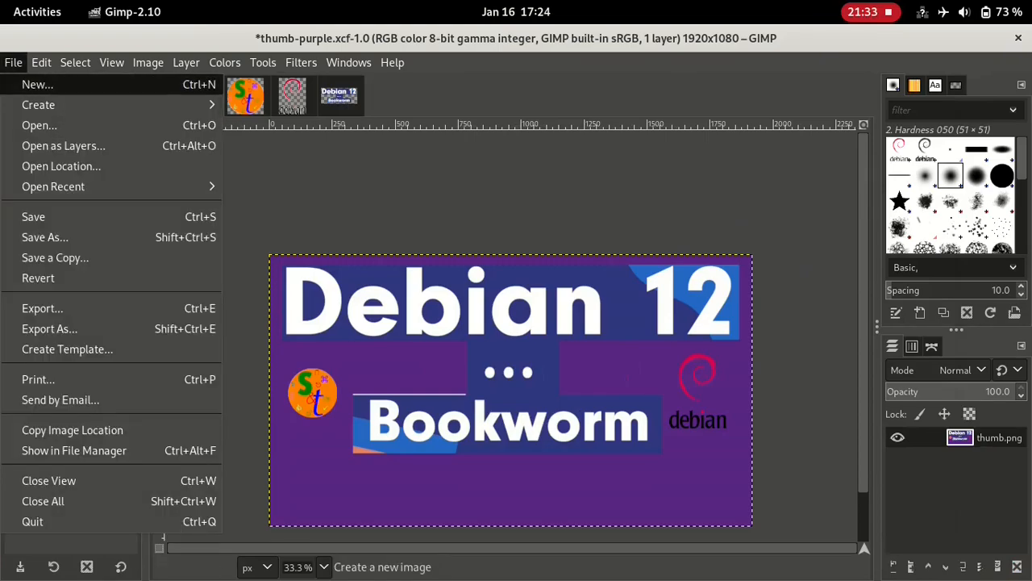
left_click(45, 238)
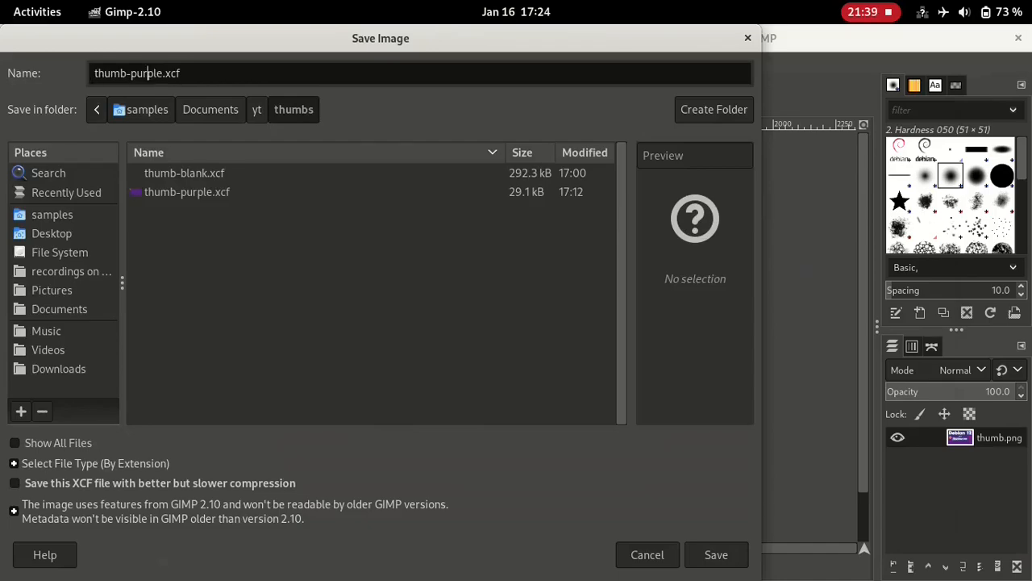
left_click(164, 73)
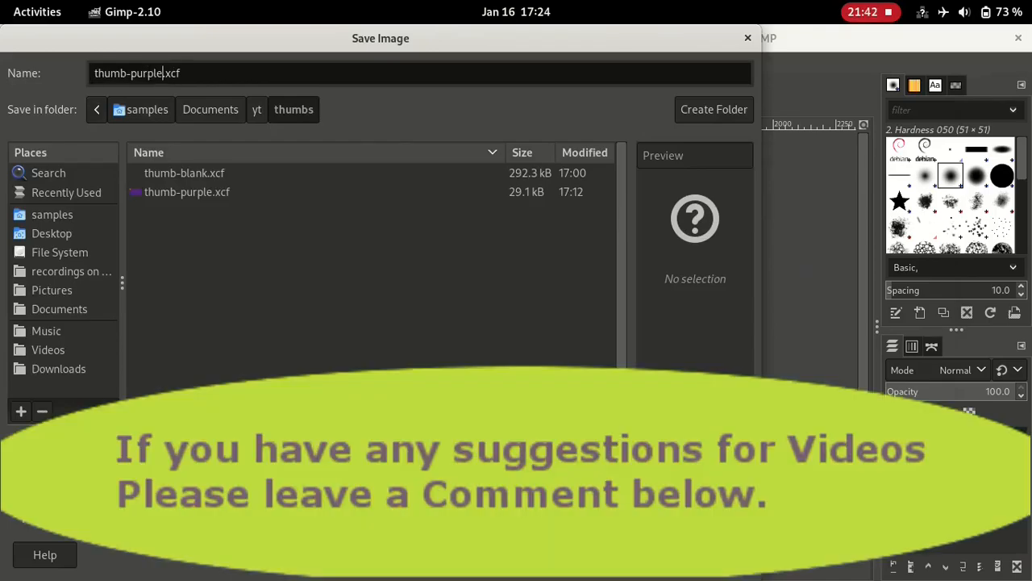
key("BackSpace")
key("BackSpace")
key("BackSpace")
key("BackSpace")
key("BackSpace")
key("BackSpace")
type("deb12temp")
key("Return")
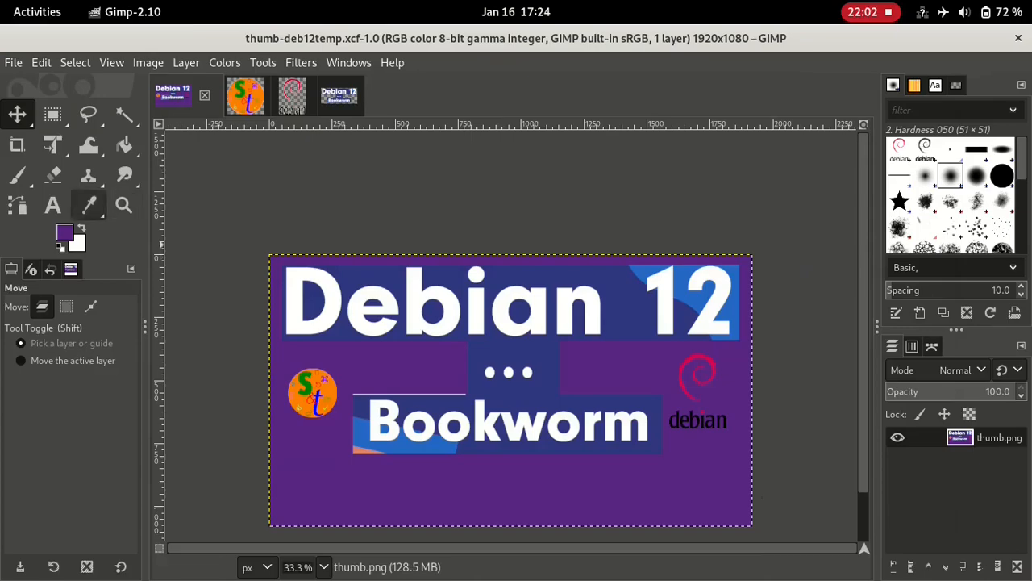
- Set the foreground color to bright green, 0def10
left_click(64, 233)
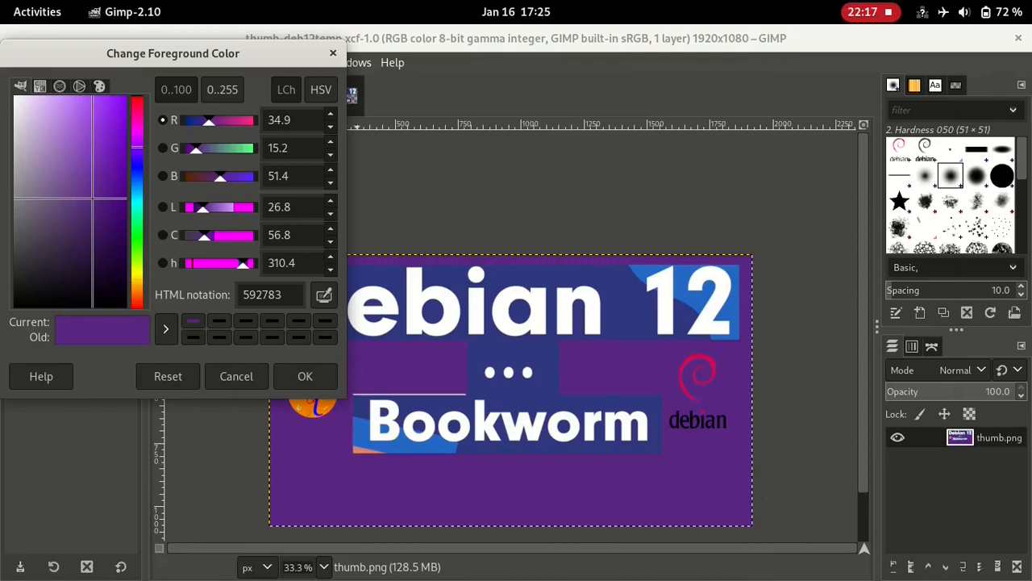
left_click(137, 237)
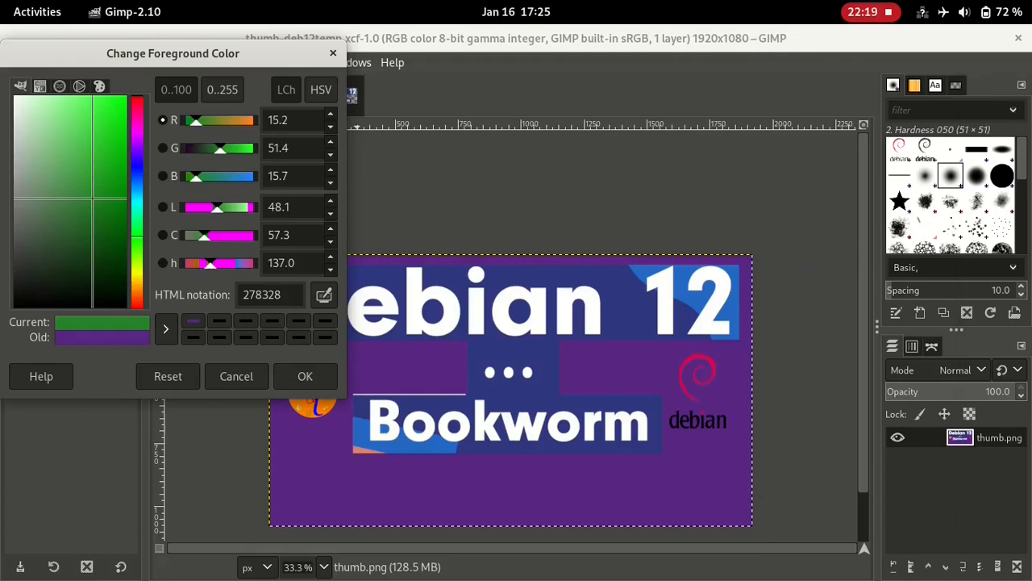
left_click(71, 105)
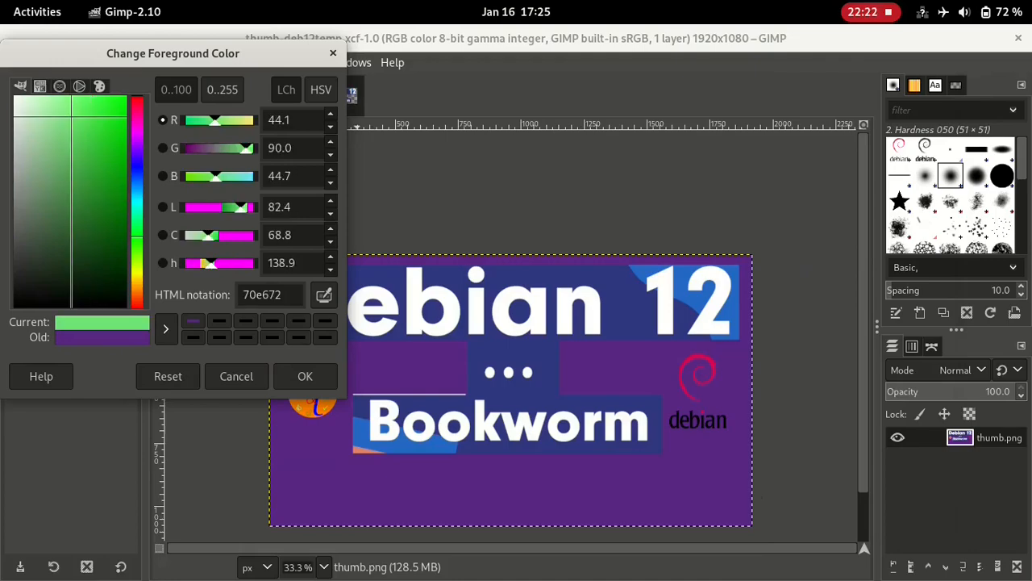
left_click(62, 183)
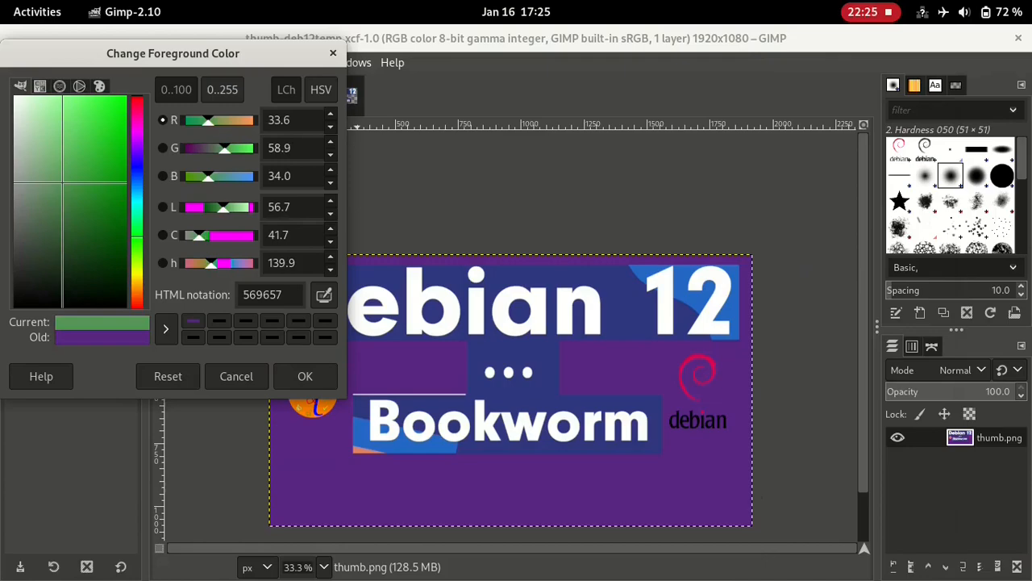
left_click(122, 109)
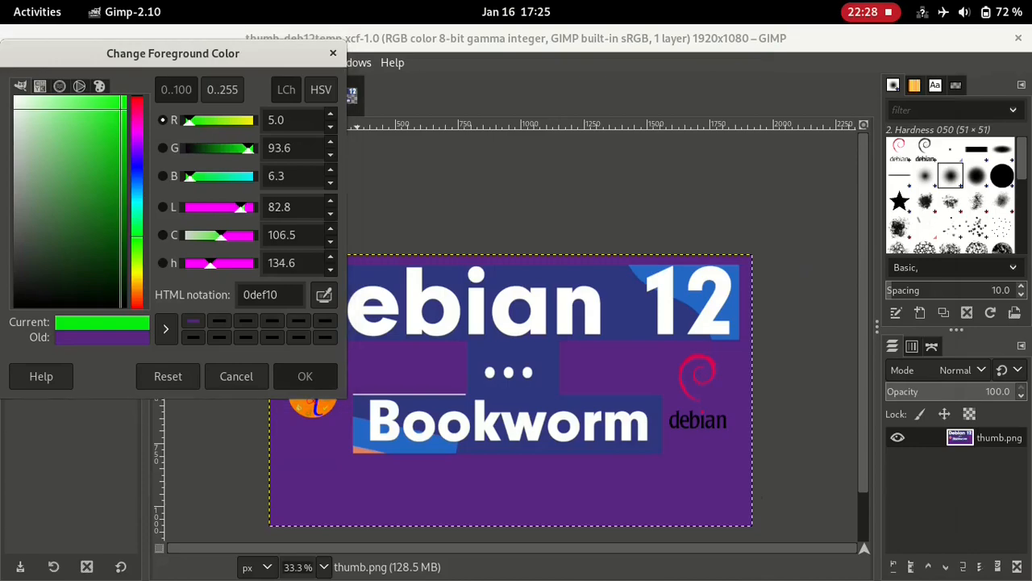
left_click(307, 376)
- Create a wide text box in the purple area below the Bookworm title and enter "Downloading and burning"
key("t")
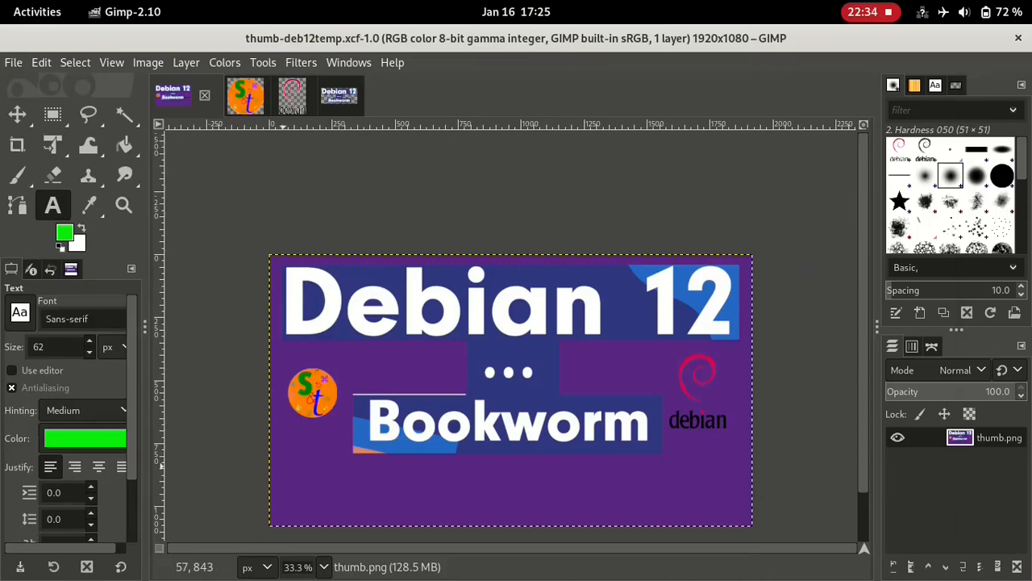
left_click_drag(283, 466, 744, 519)
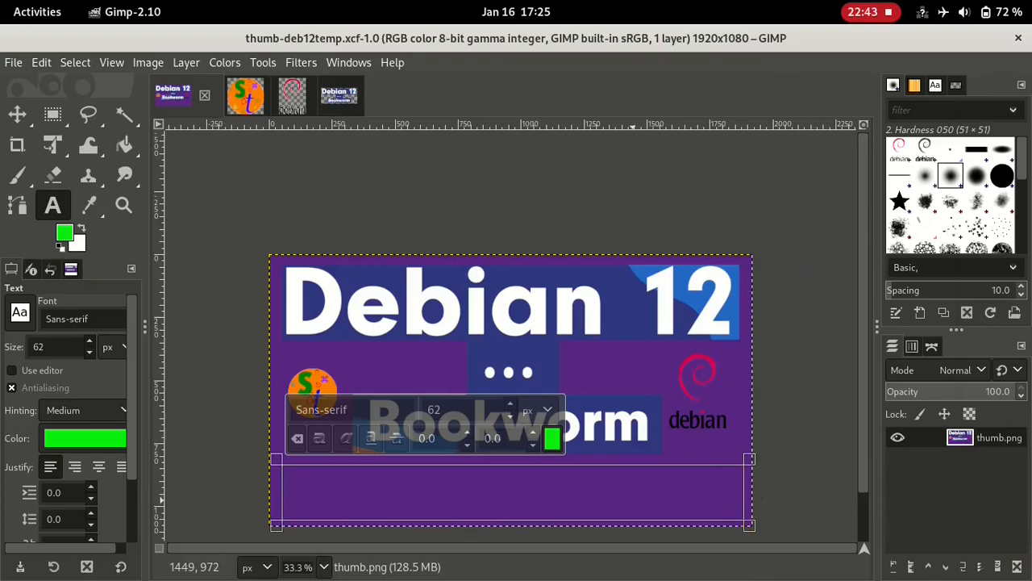
type("Downloa")
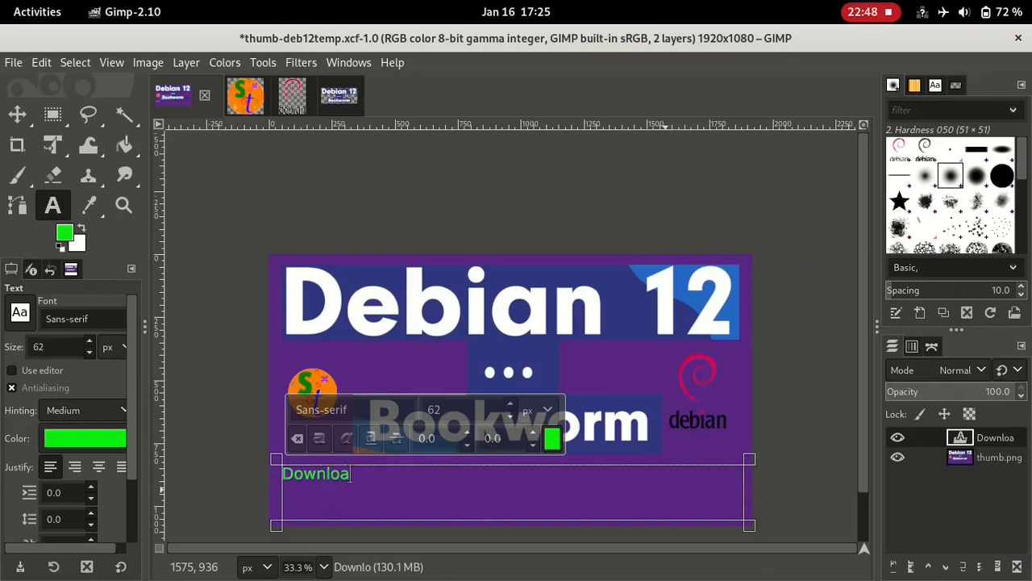
type("ding and burning")
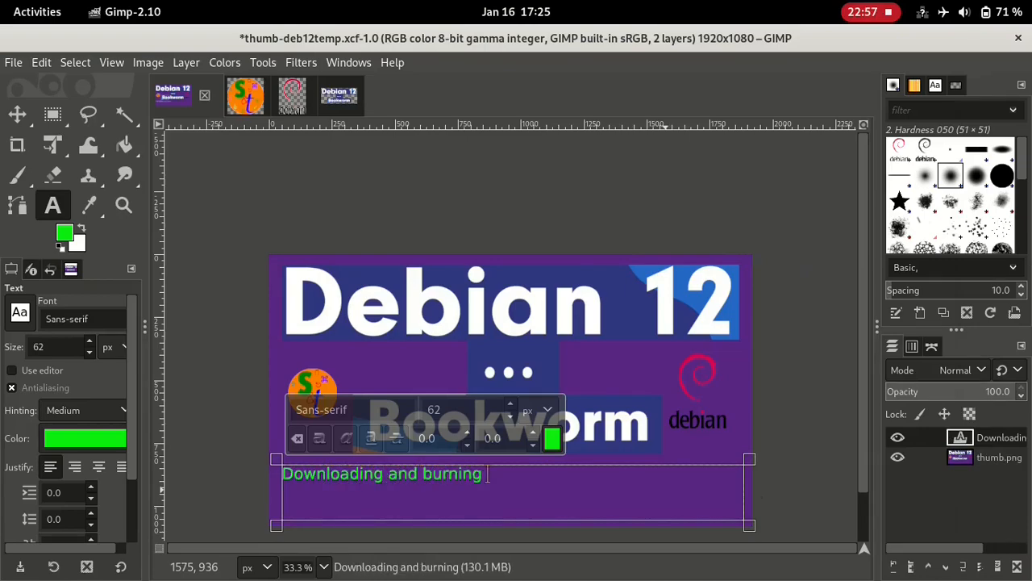
- Insert "ISO from website" after "Downloading" and break the line so that "and burning" starts the second line
key("Left")
key("Left")
key("Left")
key("Left")
key("Left")
key("Left")
key("Left")
key("Left")
key("Left")
key("Left")
key("Left")
key("Left")
type("ISO from website")
key("Return")
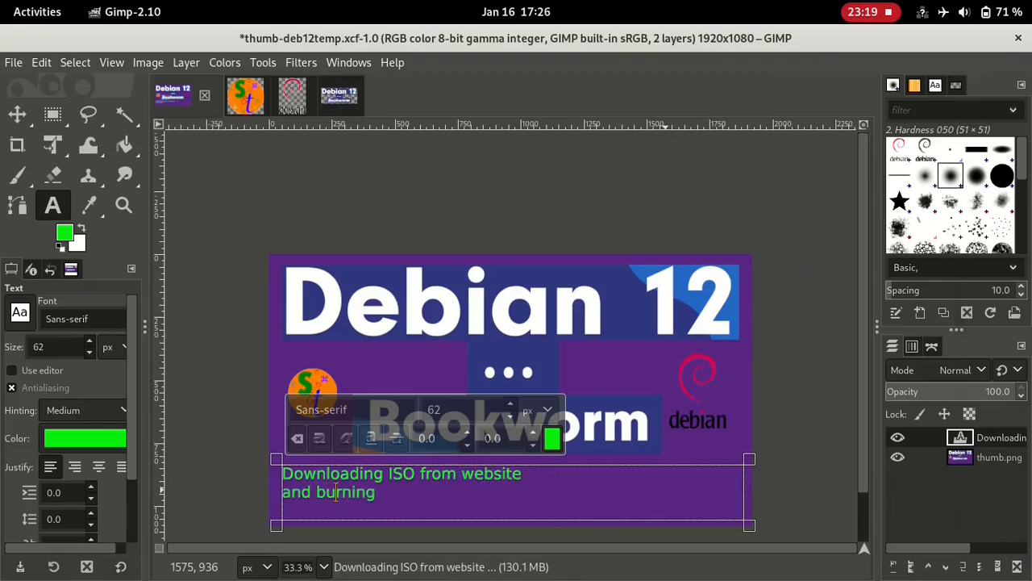
- Capitalize "Burning" and append "to a DVD" to the second line of the green text
key("BackSpace")
type("B")
left_click(380, 493)
type("to a DVD")
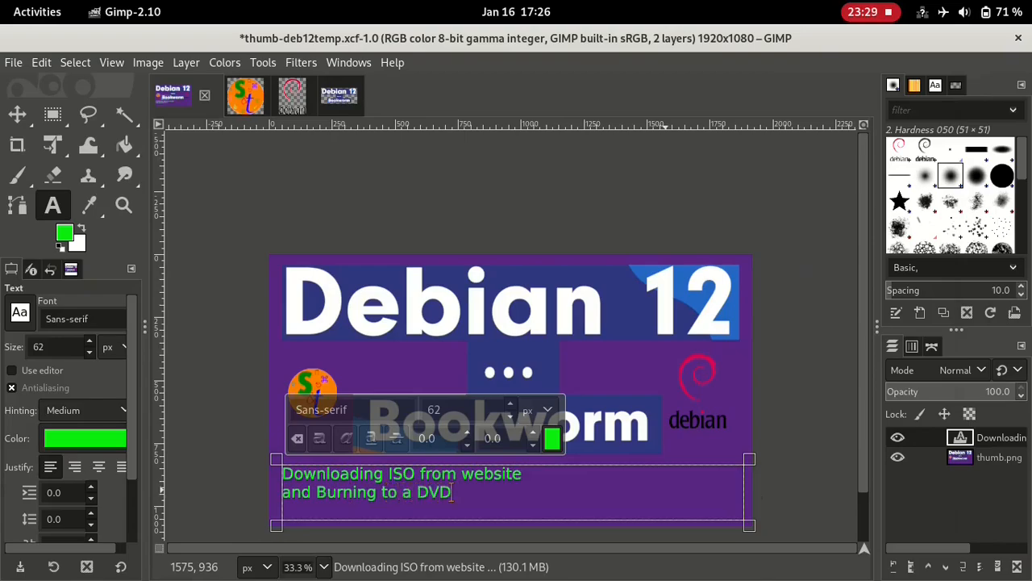
- Select both lines of the green text and set their size to 82 px
key("ctrl+a")
key("shift+Left")
key("shift+Left")
key("shift+Left")
key("shift+Left")
key("shift+Left")
key("shift+Left")
key("shift+Left")
key("shift+Left")
key("shift+Left")
key("shift+Left")
key("shift+Left")
key("shift+Left")
key("shift+Left")
key("shift+Left")
key("shift+Left")
key("shift+Left")
key("shift+Left")
key("shift+Left")
key("shift+Left")
key("shift+Left")
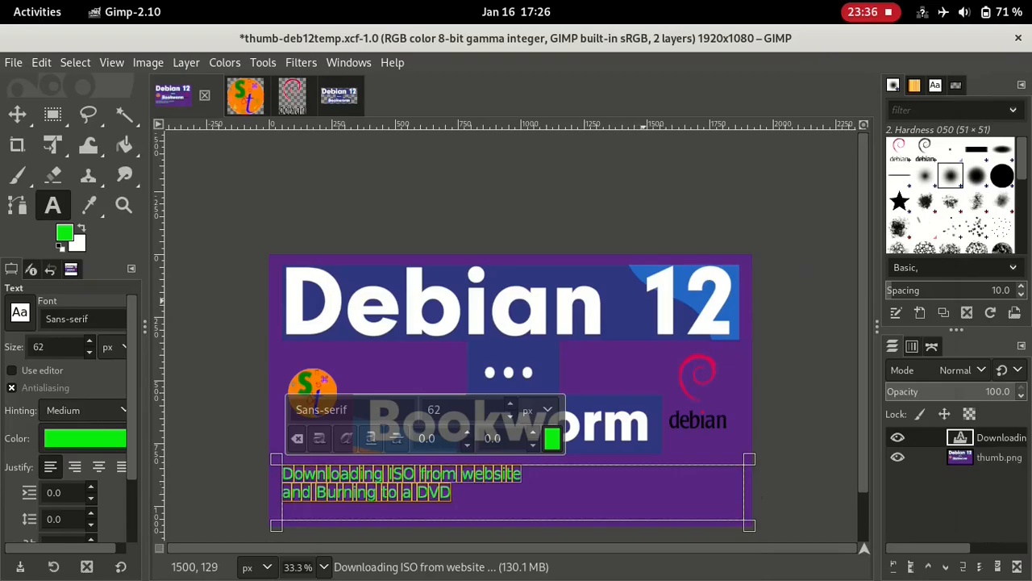
left_click(466, 413)
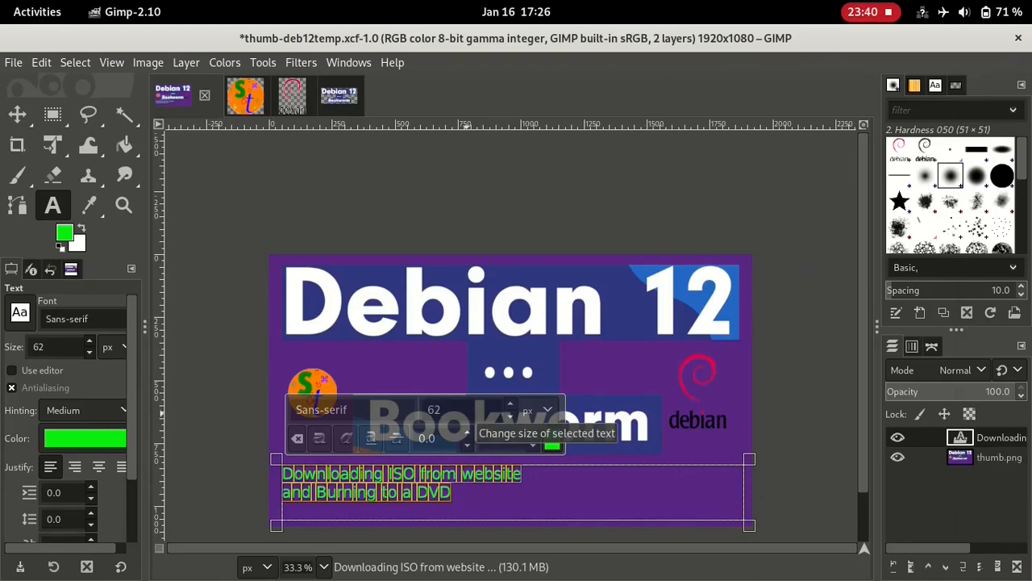
key("BackSpace")
key("BackSpace")
type("82")
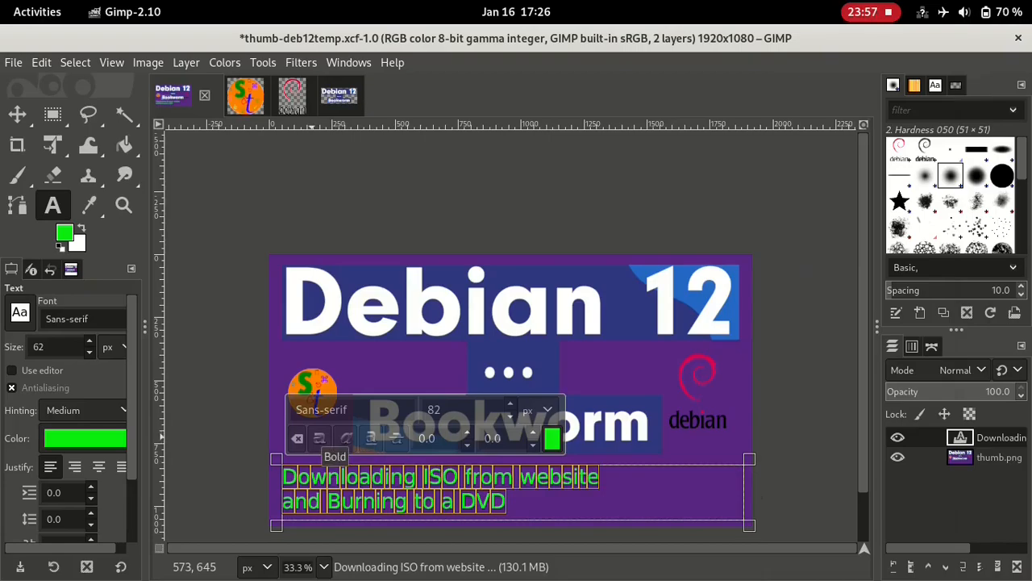
- Clear the selected text's font, choose Sans-serif again and enter its size as 82 px
left_click(387, 411)
key("BackSpace")
key("BackSpace")
key("BackSpace")
key("BackSpace")
key("BackSpace")
key("BackSpace")
key("BackSpace")
key("BackSpace")
key("BackSpace")
key("BackSpace")
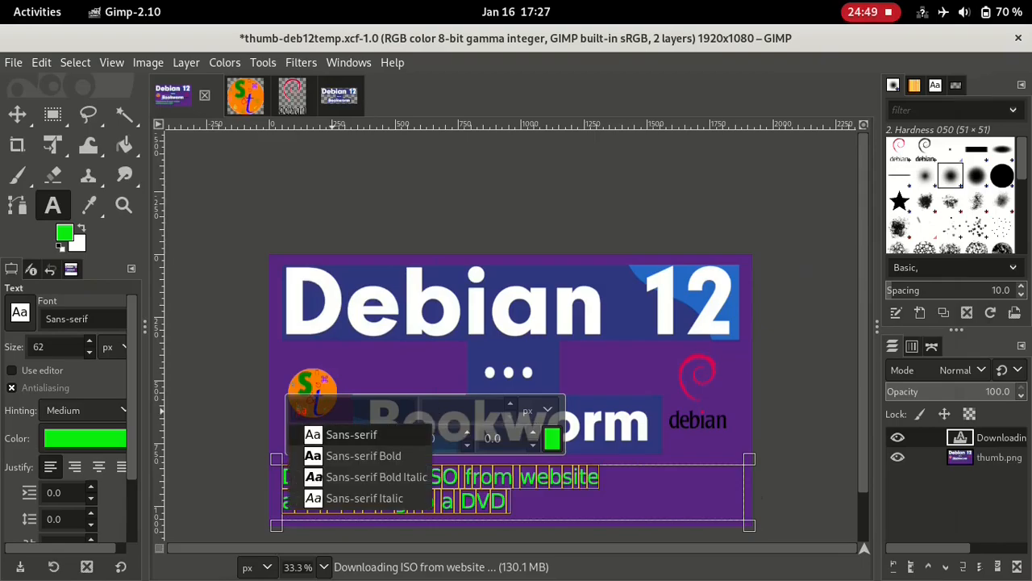
left_click(346, 431)
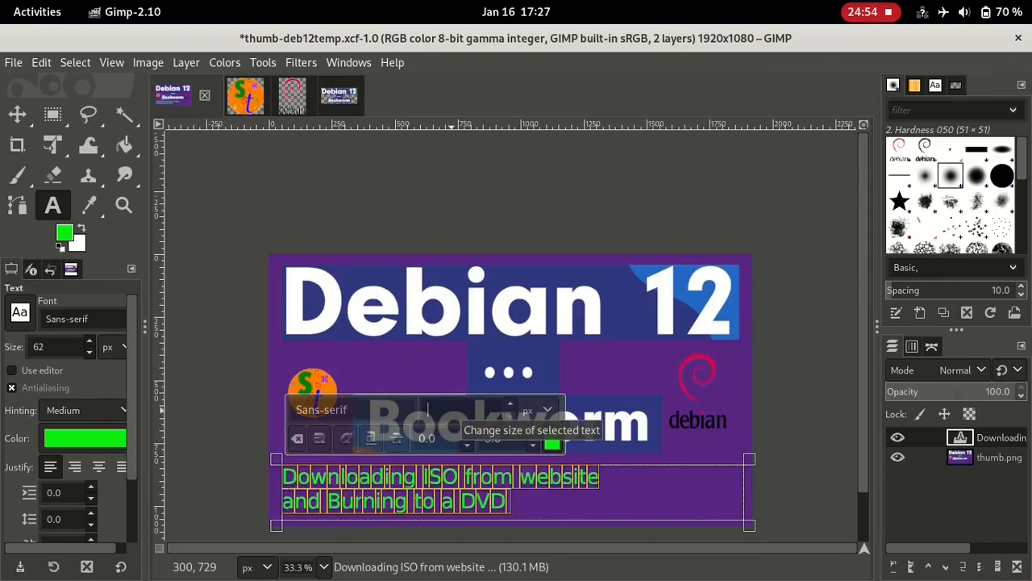
left_click(452, 410)
type("82")
- Change the selected text's font to Sans-serif Bold Italic
type("Sans")
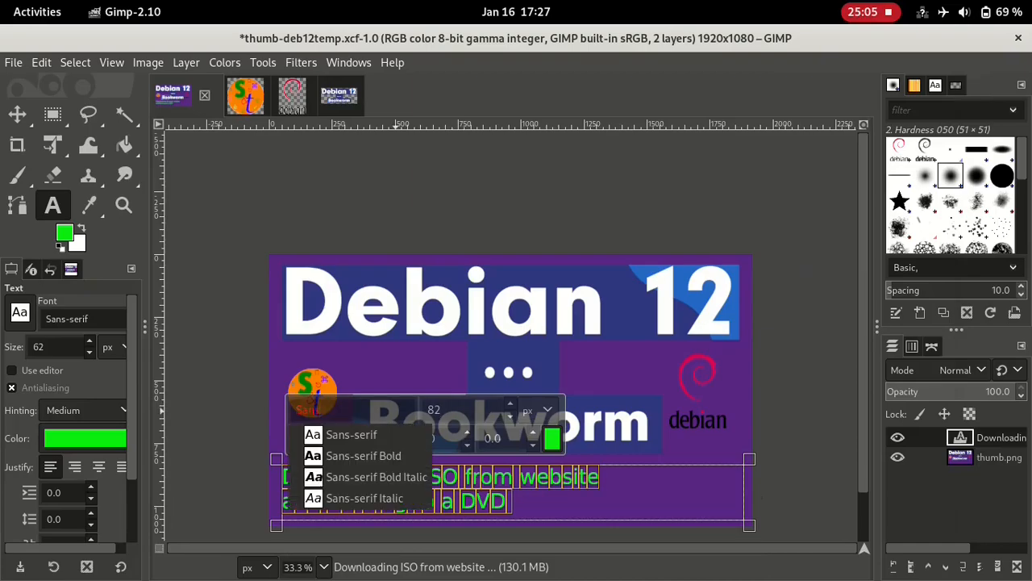
key("Down")
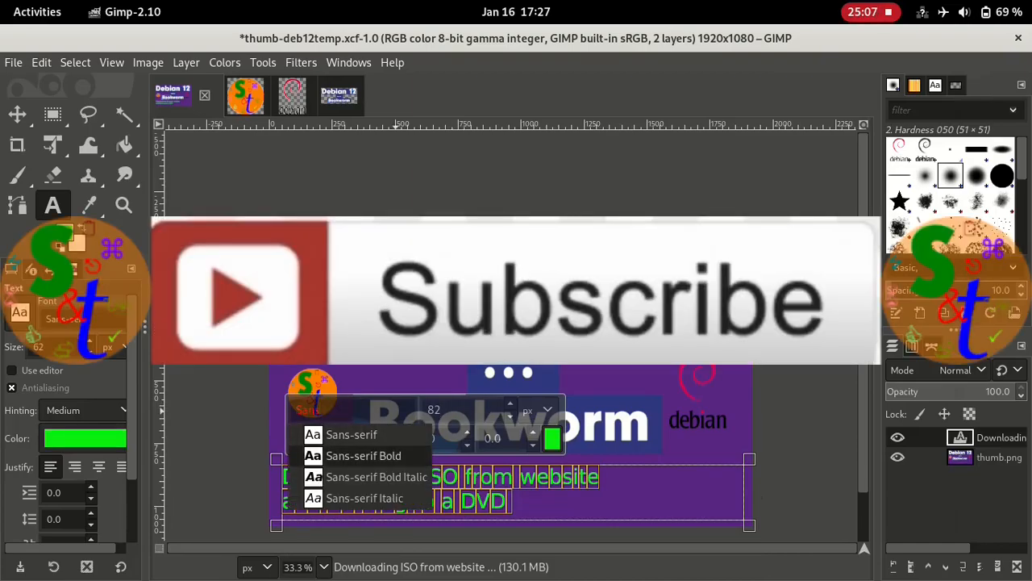
left_click(390, 476)
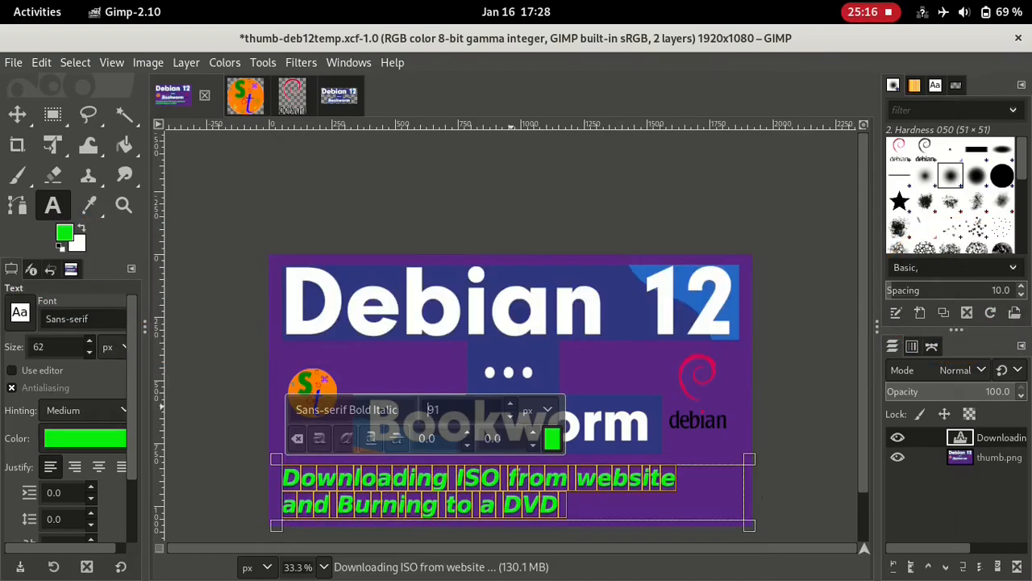
- Increase the selected text's size to 98 px so the two lines fill more of the text box
key("Up")
key("Up")
key("Up")
key("Up")
key("Up")
key("Up")
key("Up")
key("Up")
key("Up")
key("Up")
key("Up")
key("Up")
key("Up")
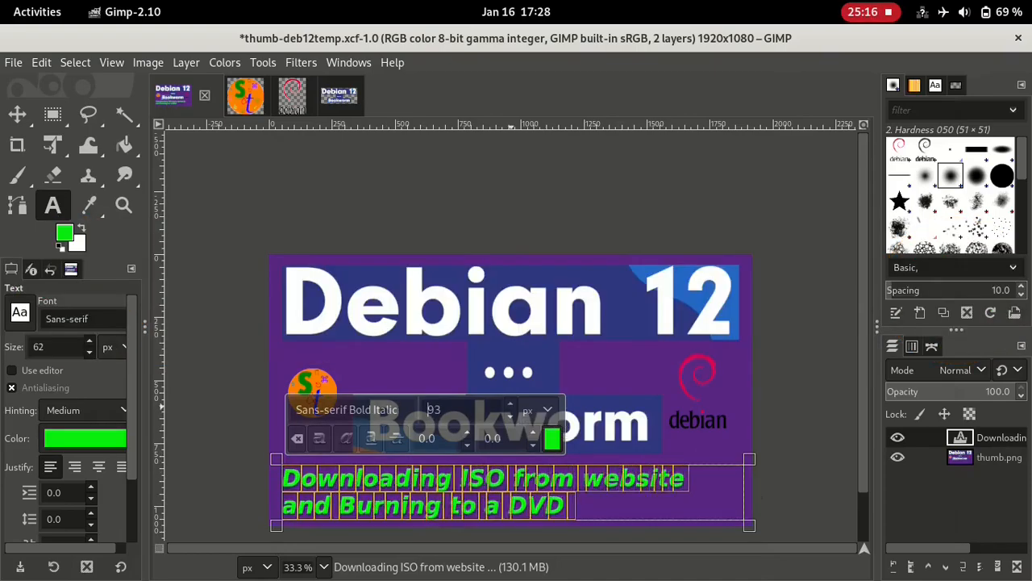
key("Up")
key("Up")
key("Up")
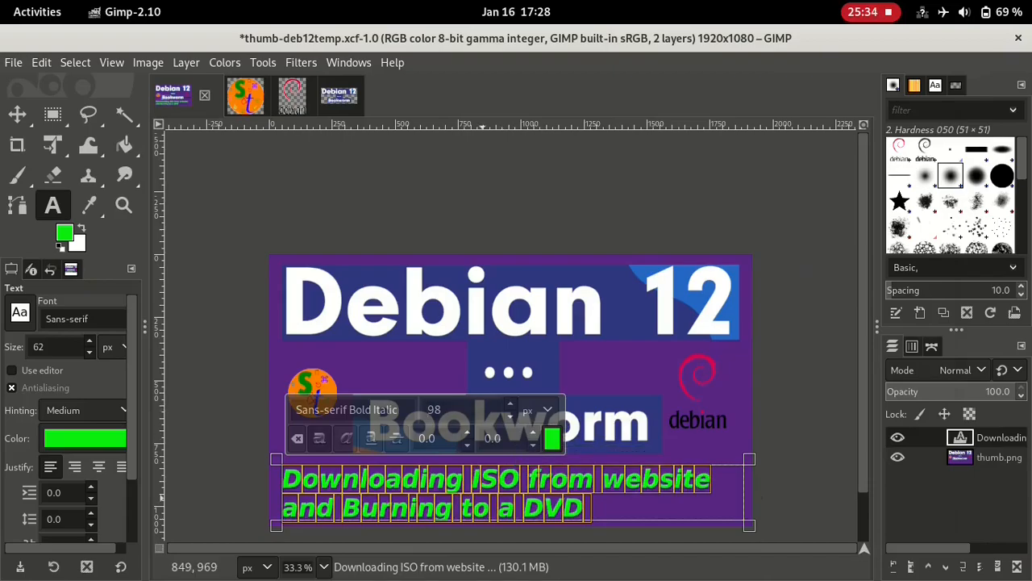
- Indent the second line, "and Burning to a DVD", so it sits centered beneath the first line
right_click(484, 495)
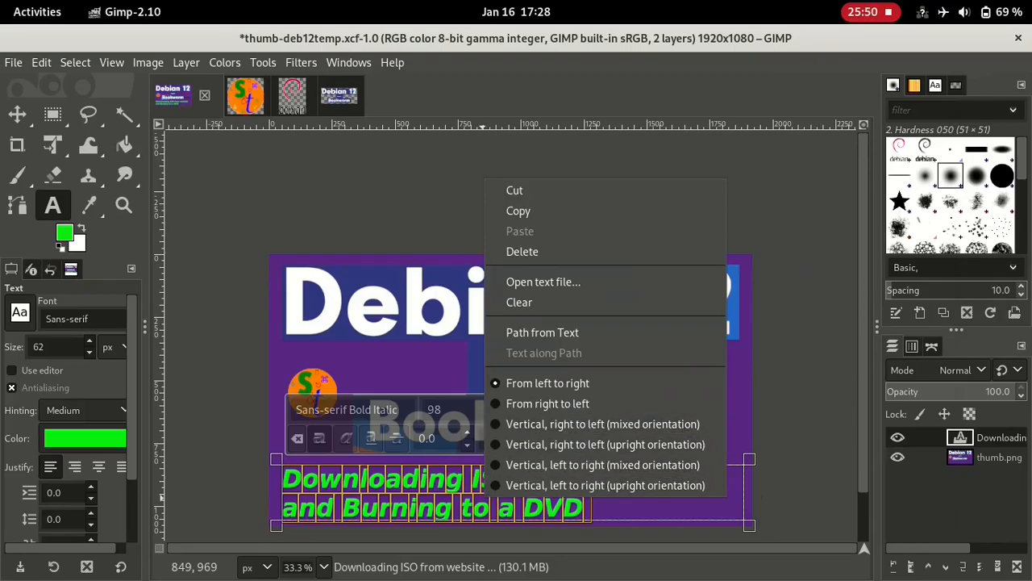
key("Escape")
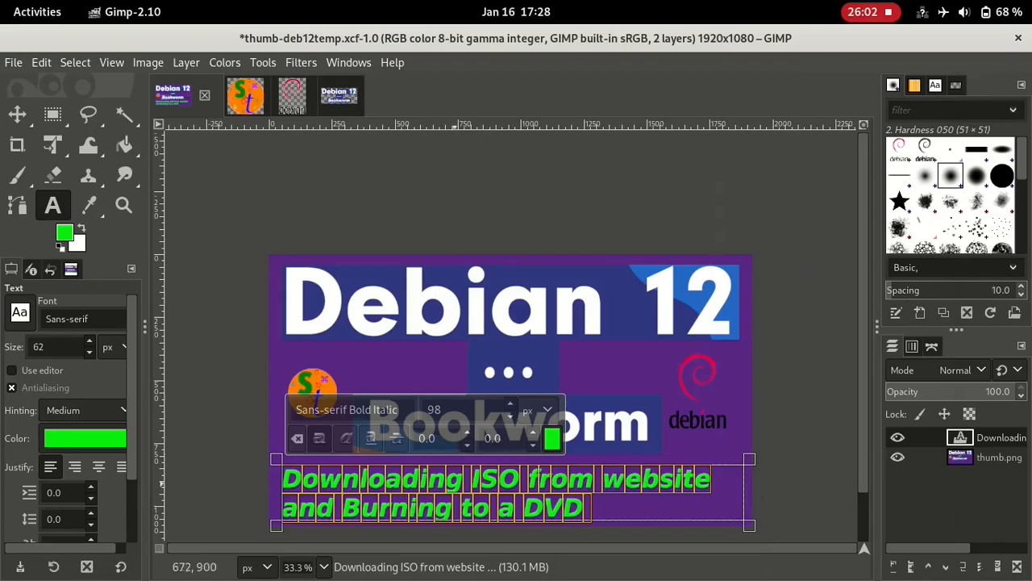
left_click(299, 506)
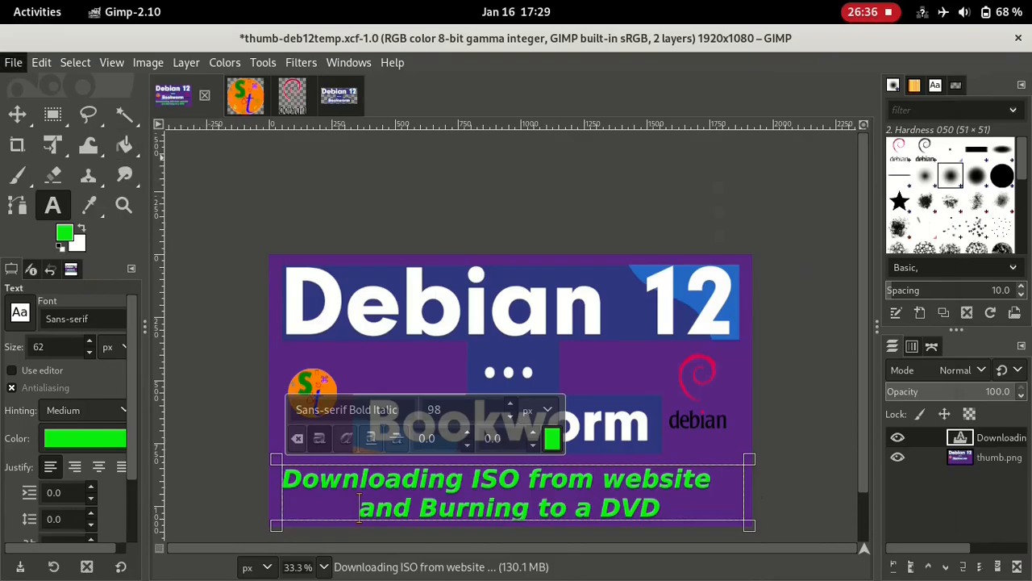
- Export the thumbnail as thumb-deb12download.png in the thumbs folder, accepting the existing PNG export options
key("alt+f")
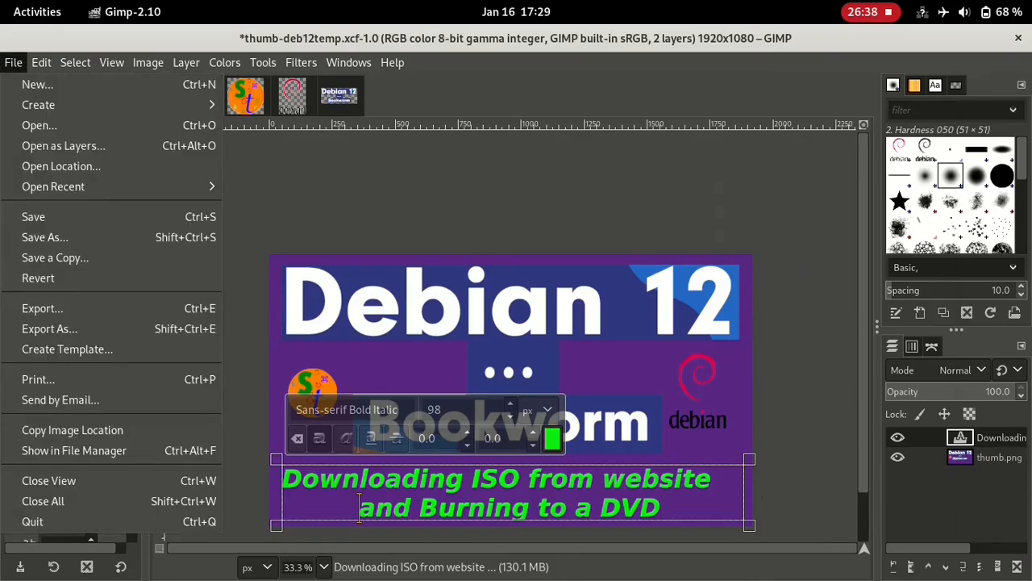
key("Down")
key("Down")
key("Down")
key("Down")
key("Down")
key("Down")
key("Down")
key("Down")
key("Down")
key("Down")
key("Down")
key("Down")
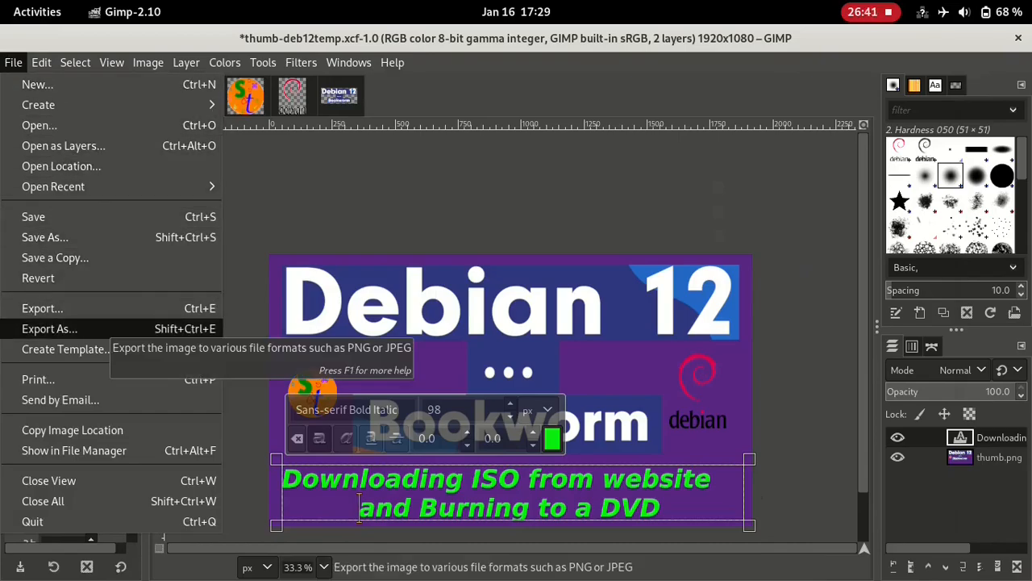
key("Return")
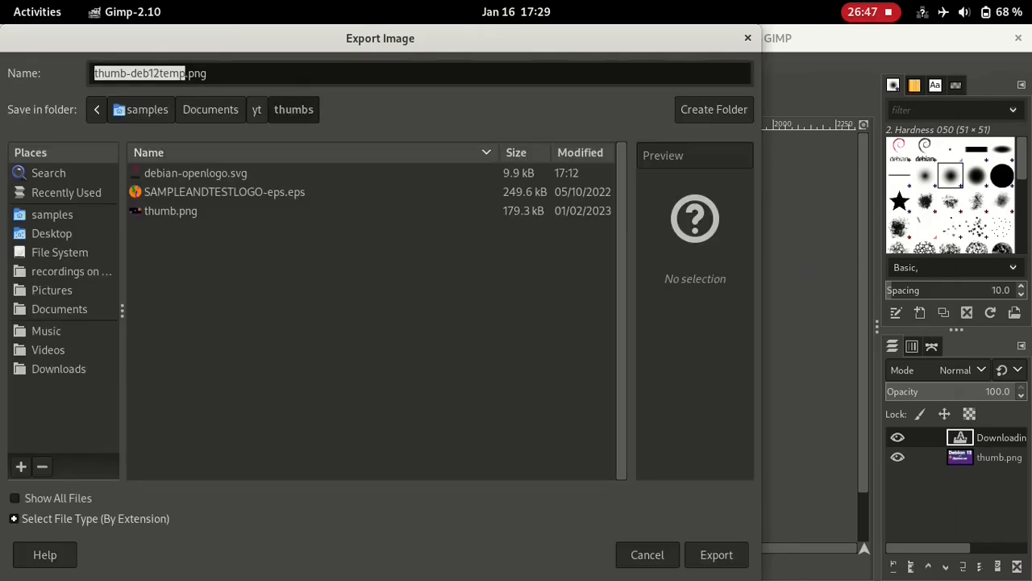
left_click(194, 73)
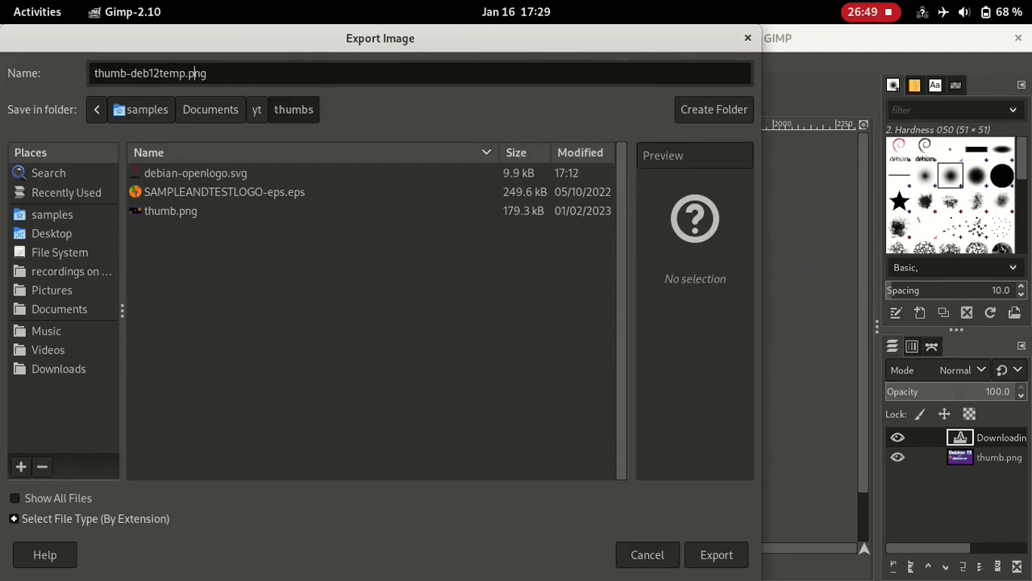
key("Left")
key("BackSpace")
key("BackSpace")
key("BackSpace")
key("BackSpace")
type("download")
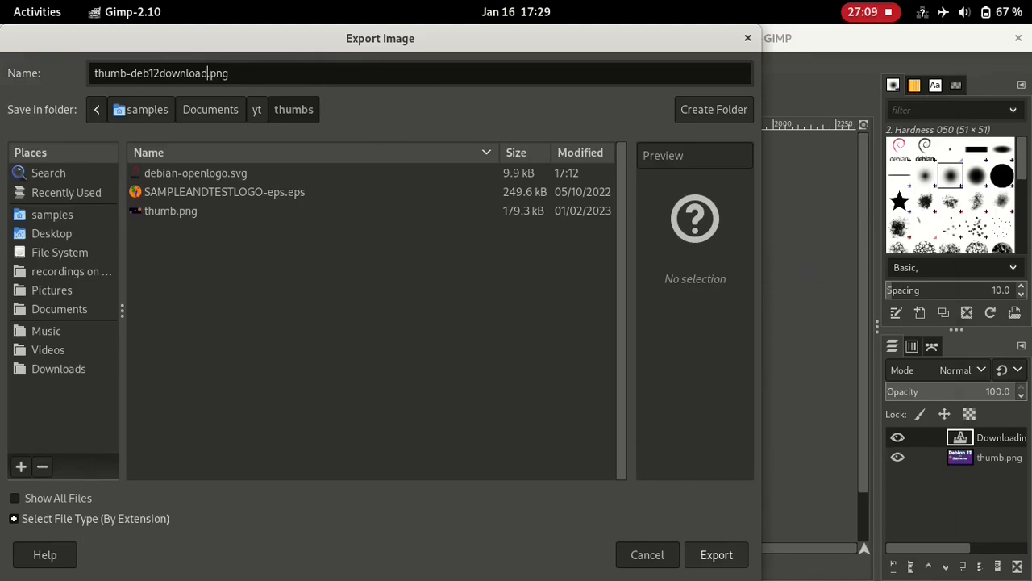
key("Return")
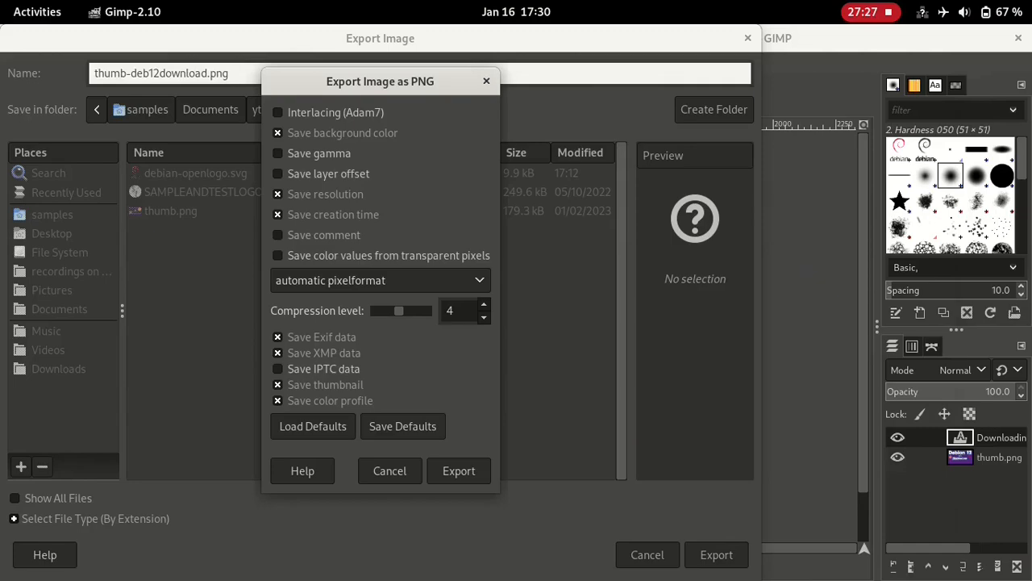
key("Return")
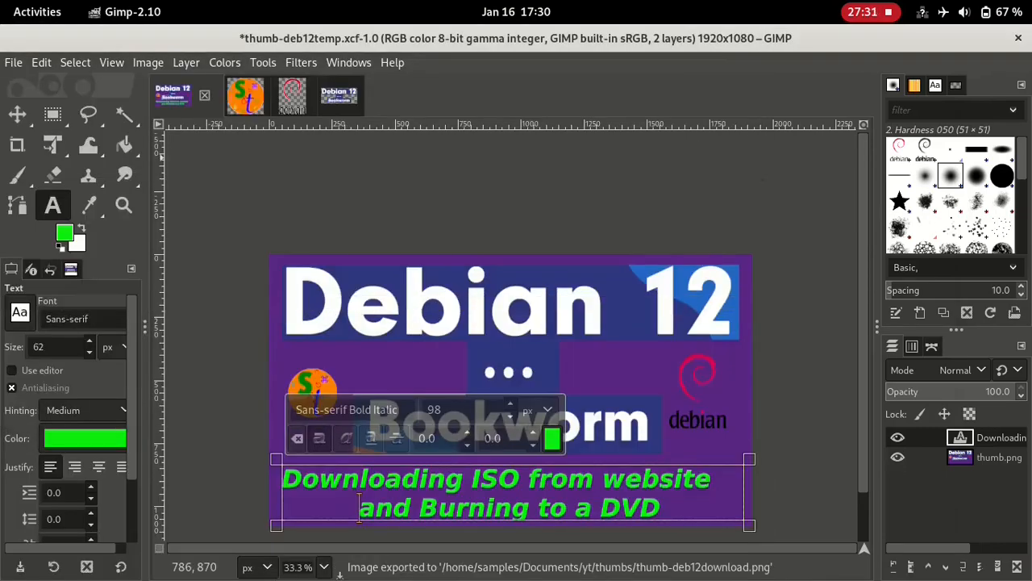
- Switch to the Files window showing the Downloads folder and close it
key("super")
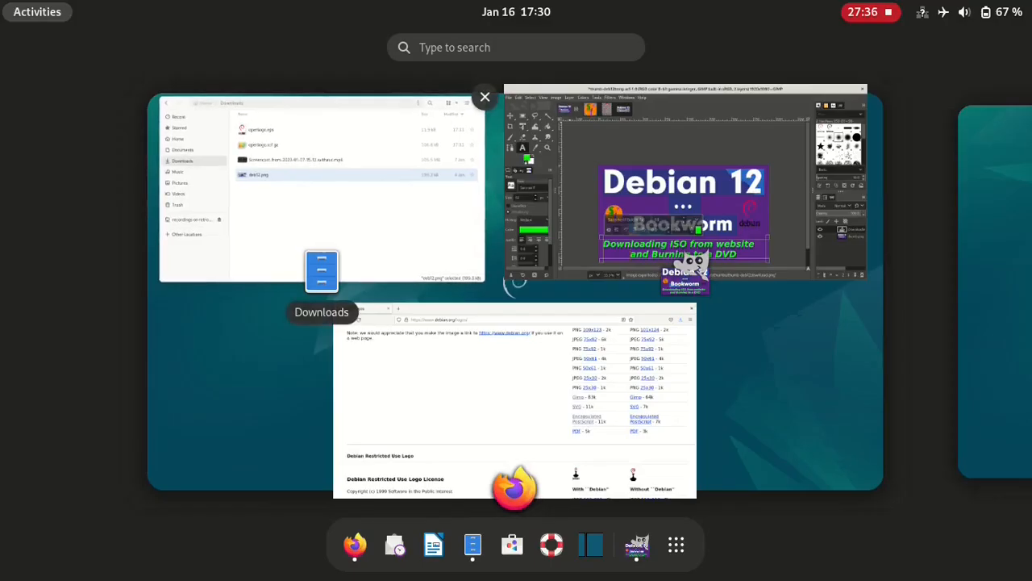
left_click(506, 277)
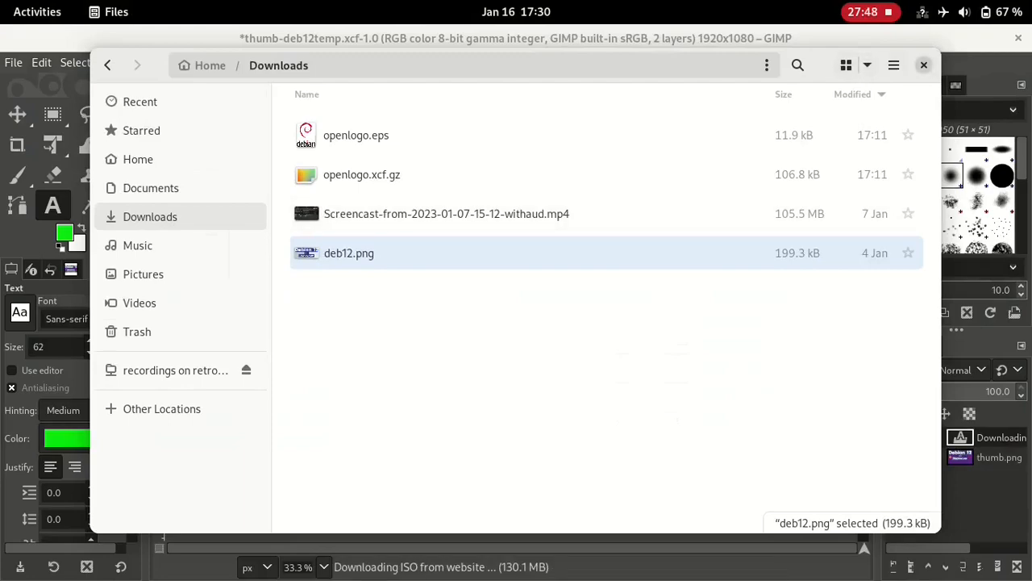
key("alt+F4")
- Go to the Documents/yt/thumbs folder in Files and open thumb-deb12download.png with Image Viewer to check the exported thumbnail
key("super")
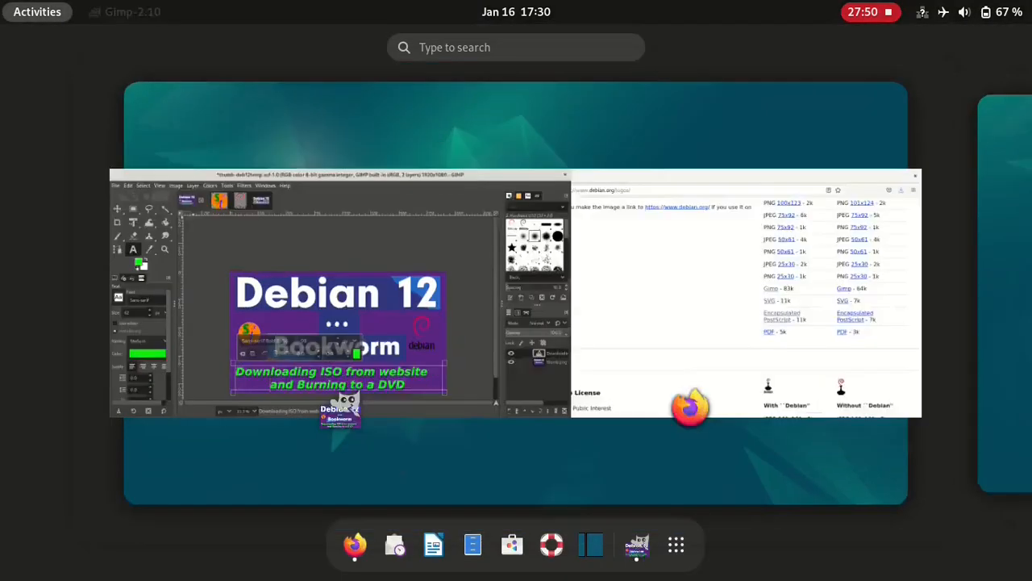
left_click(516, 276)
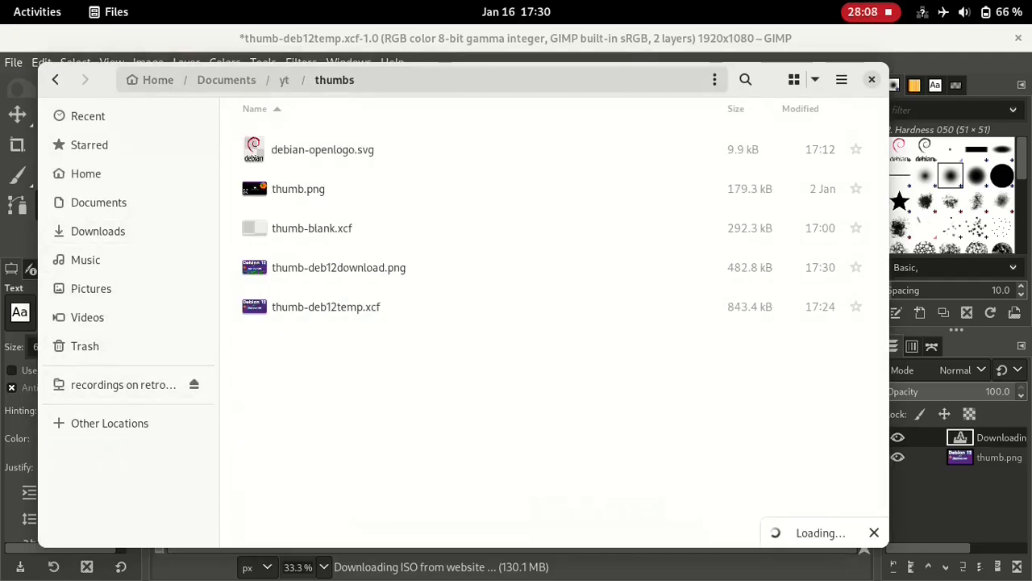
left_click(338, 267)
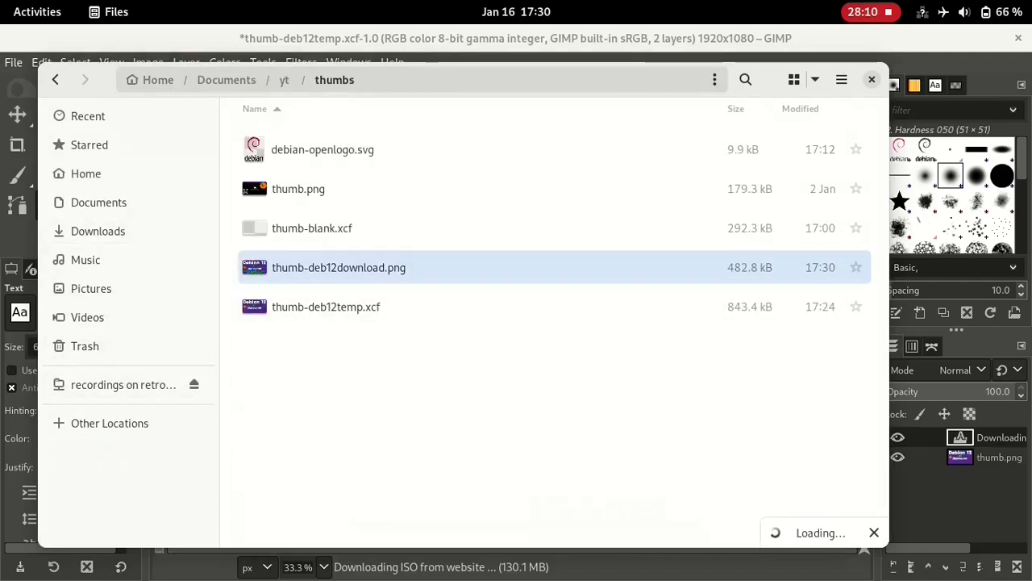
right_click(355, 273)
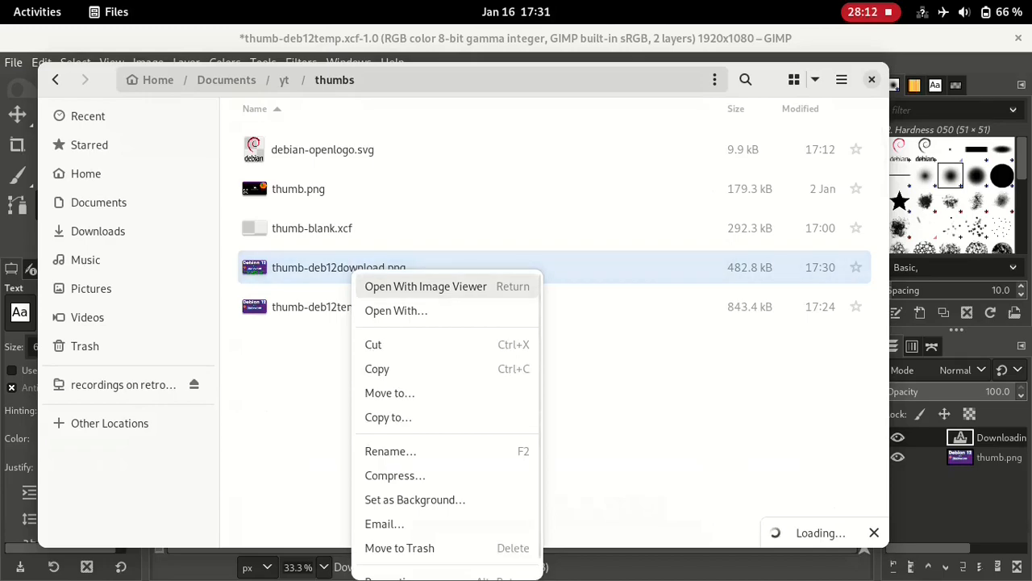
key("Return")
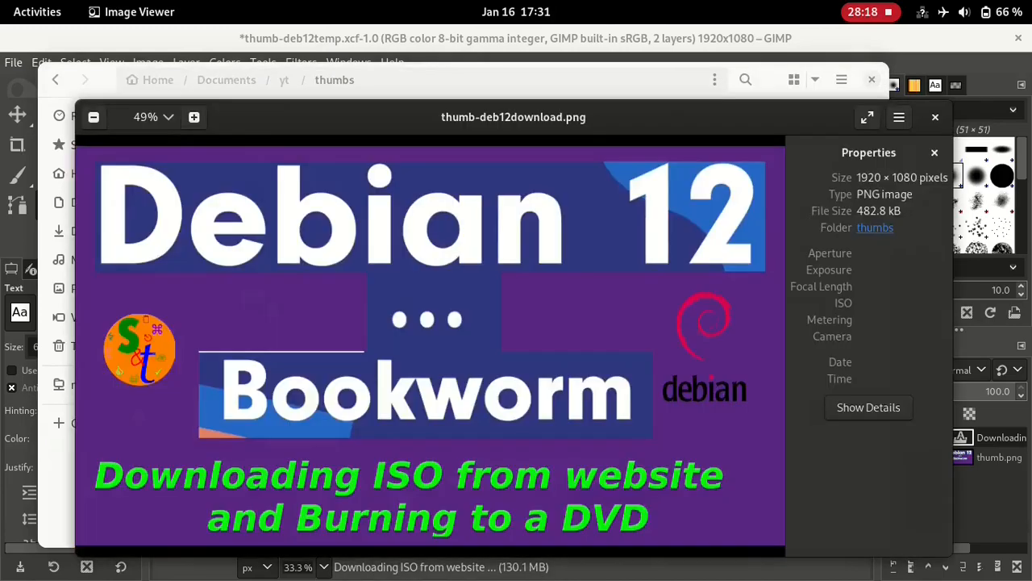